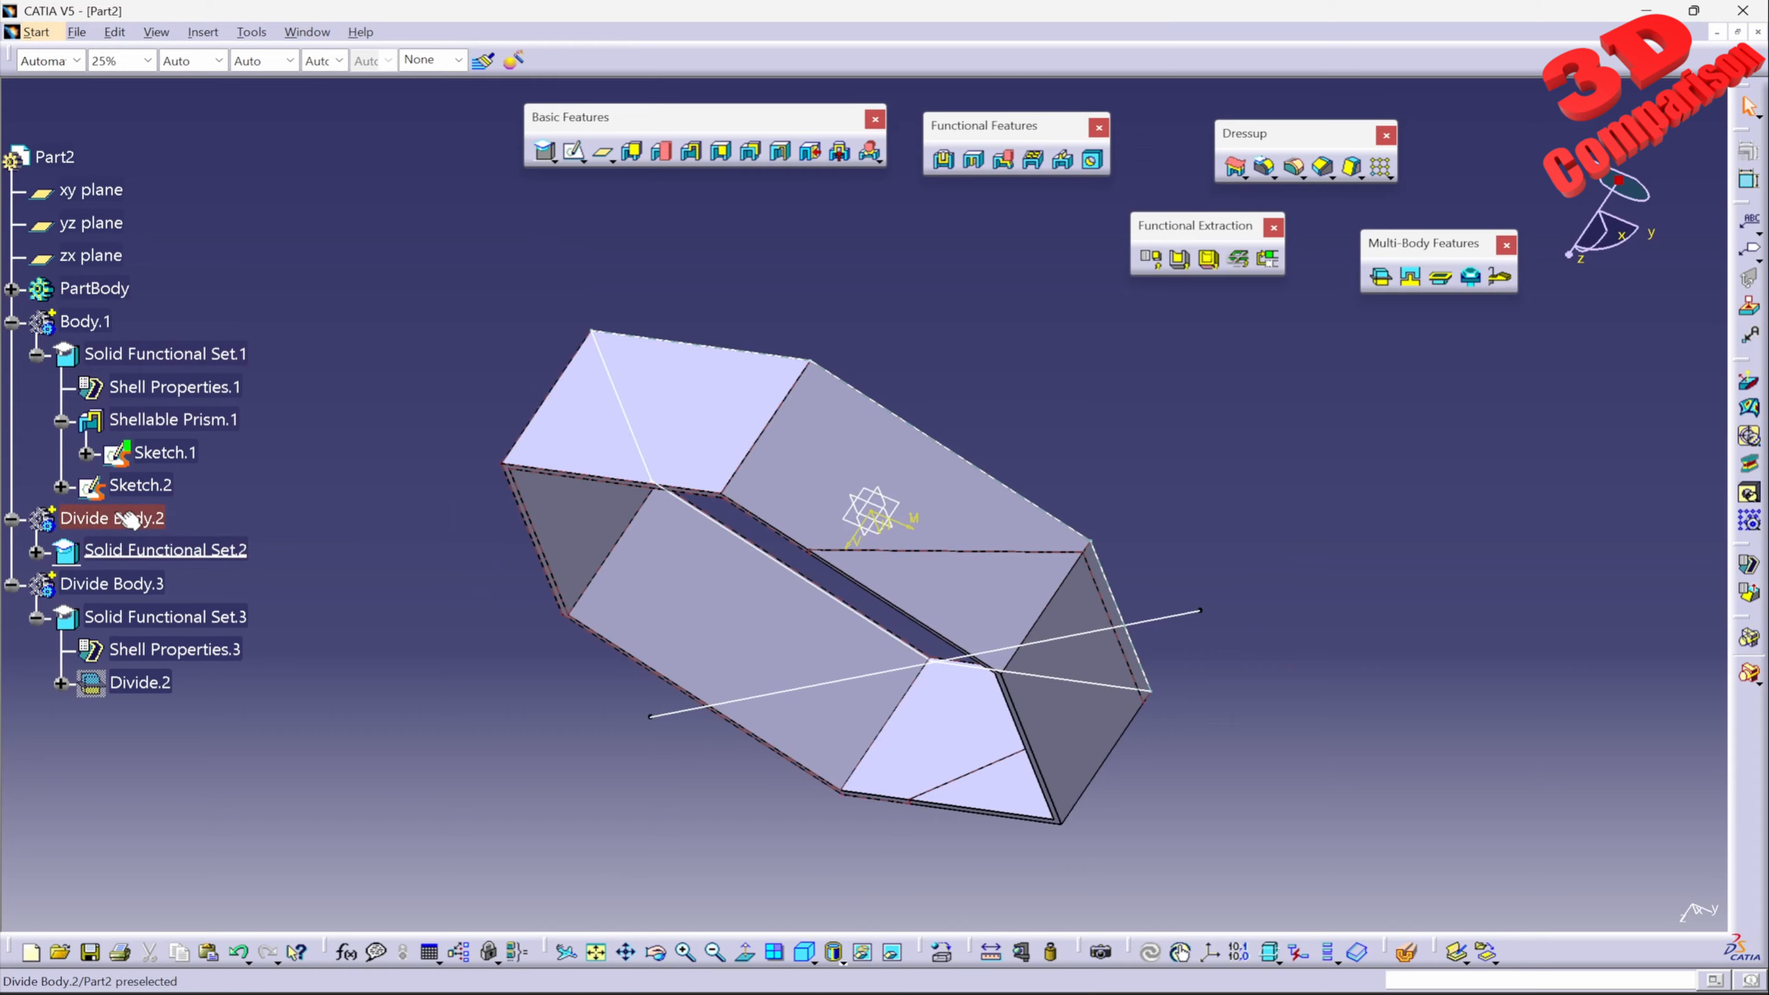
Change the fill colour of Divide Body.2 to bright green
click(112, 518)
click(76, 61)
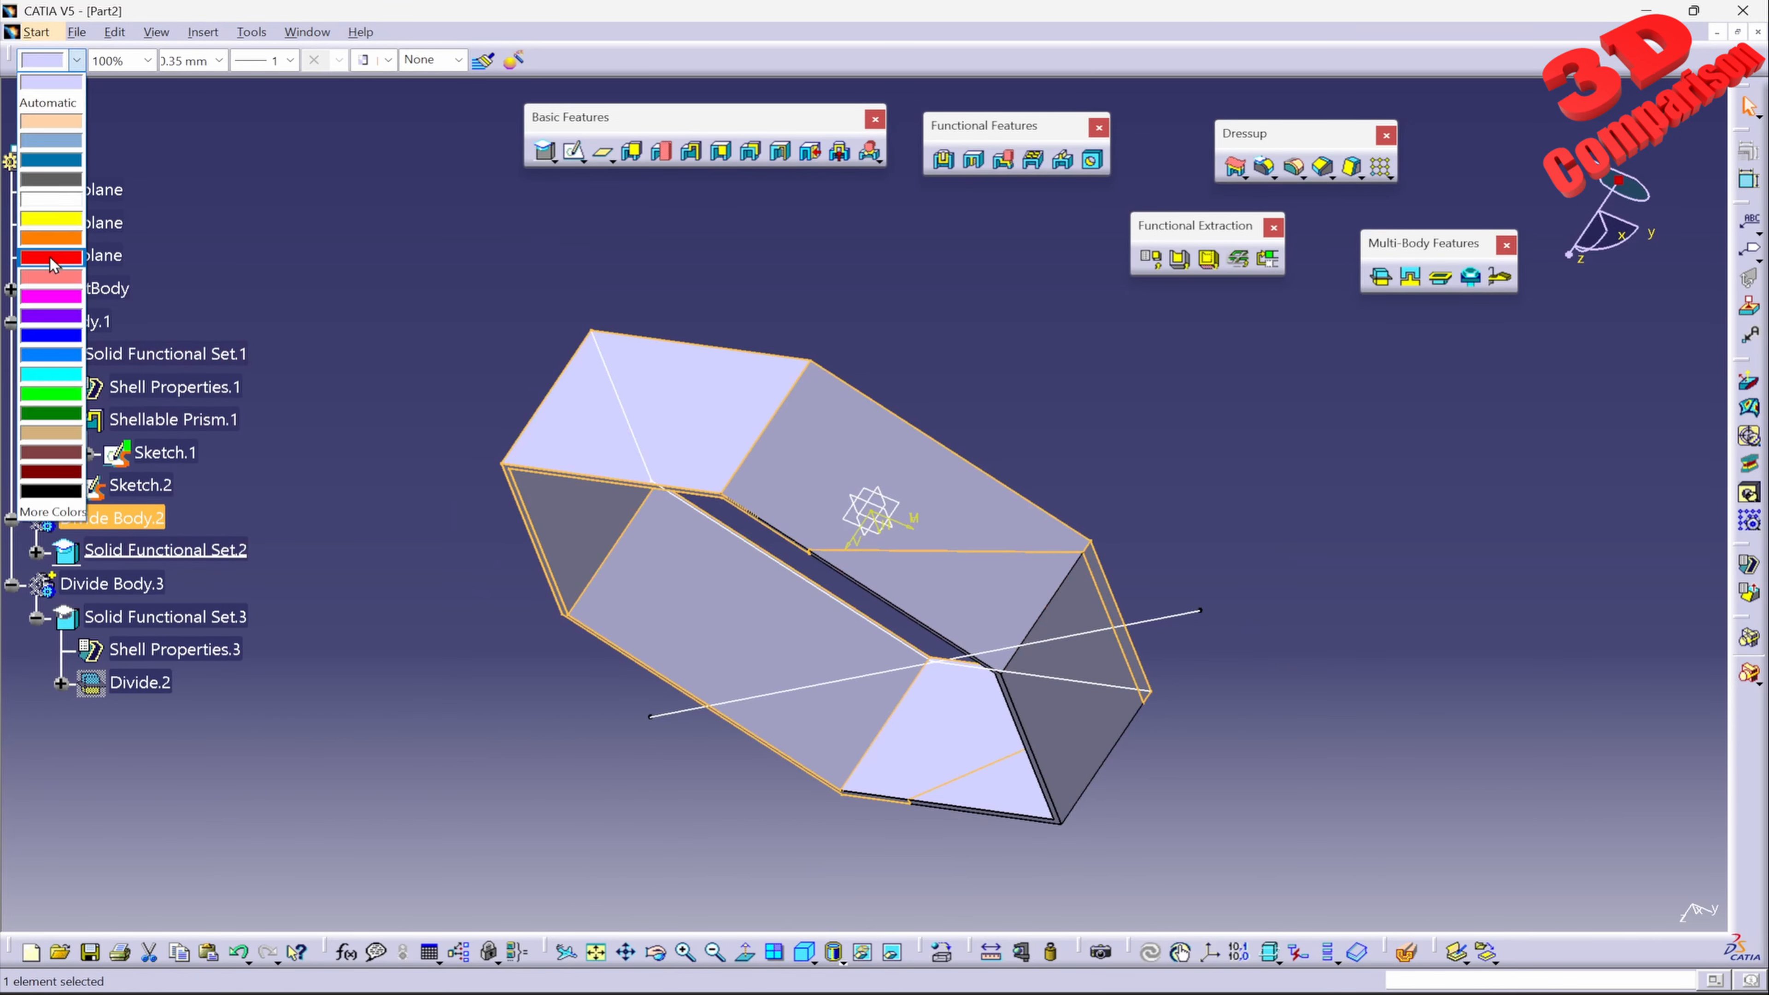
click(46, 397)
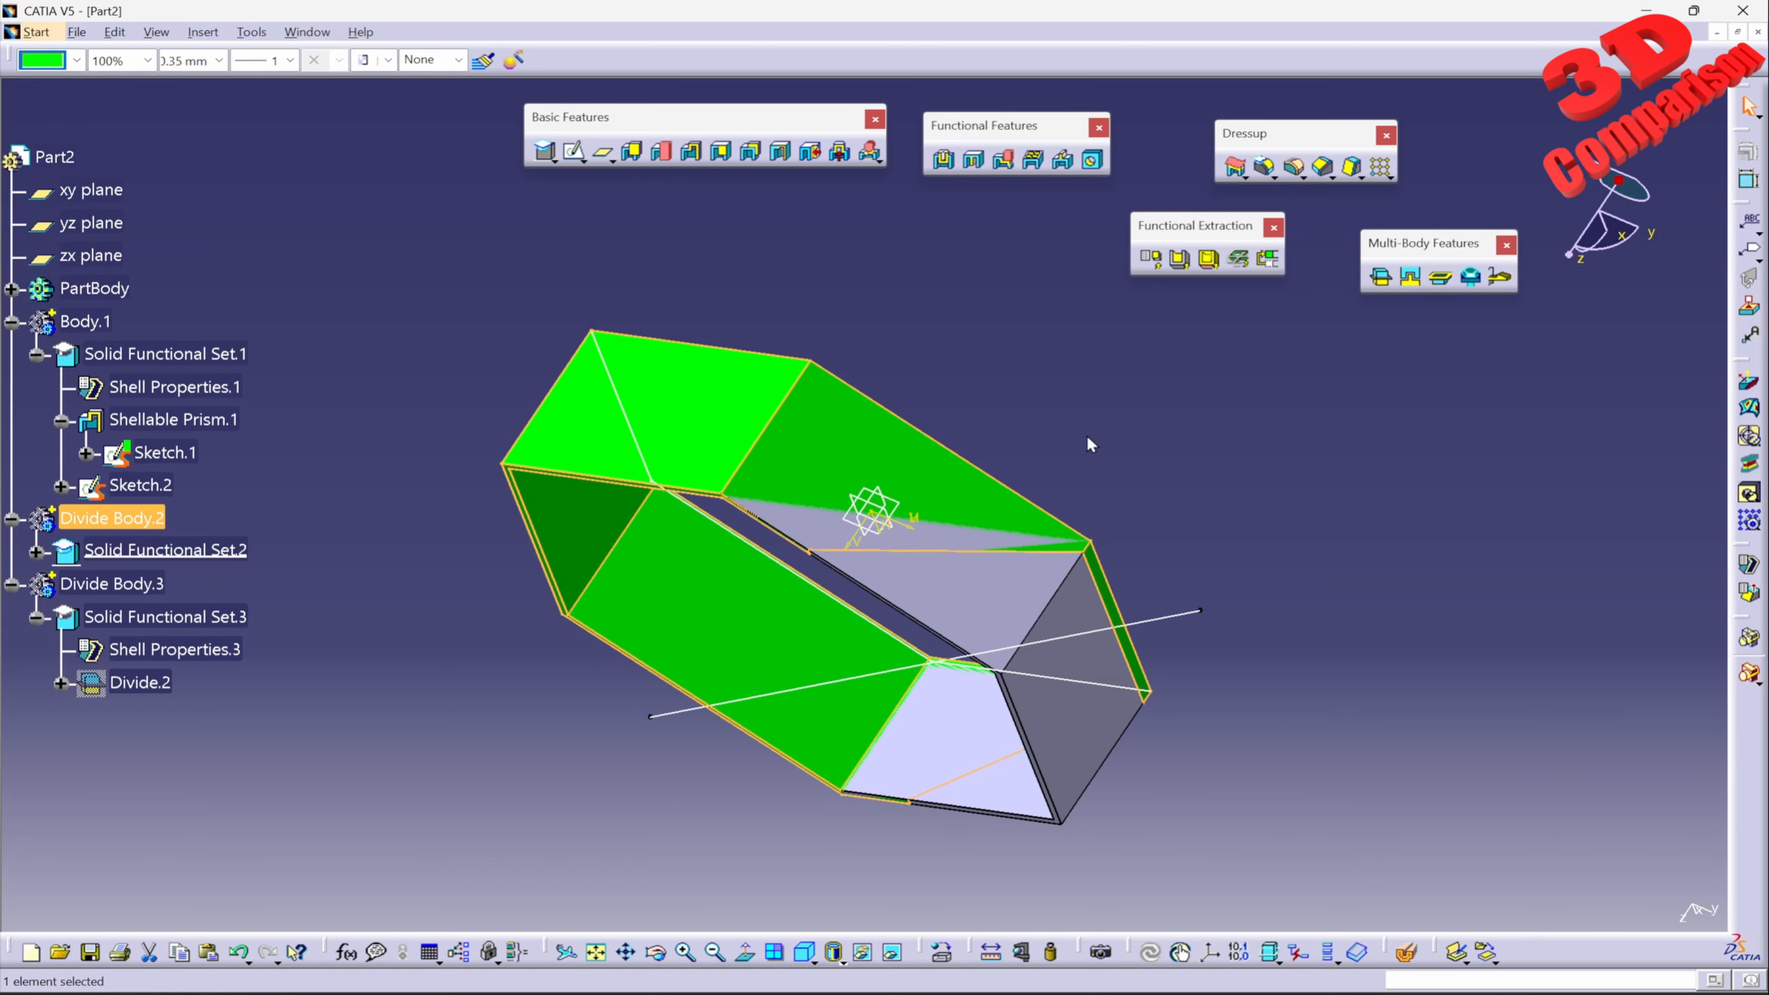
middle_drag(1019, 731, 930, 478)
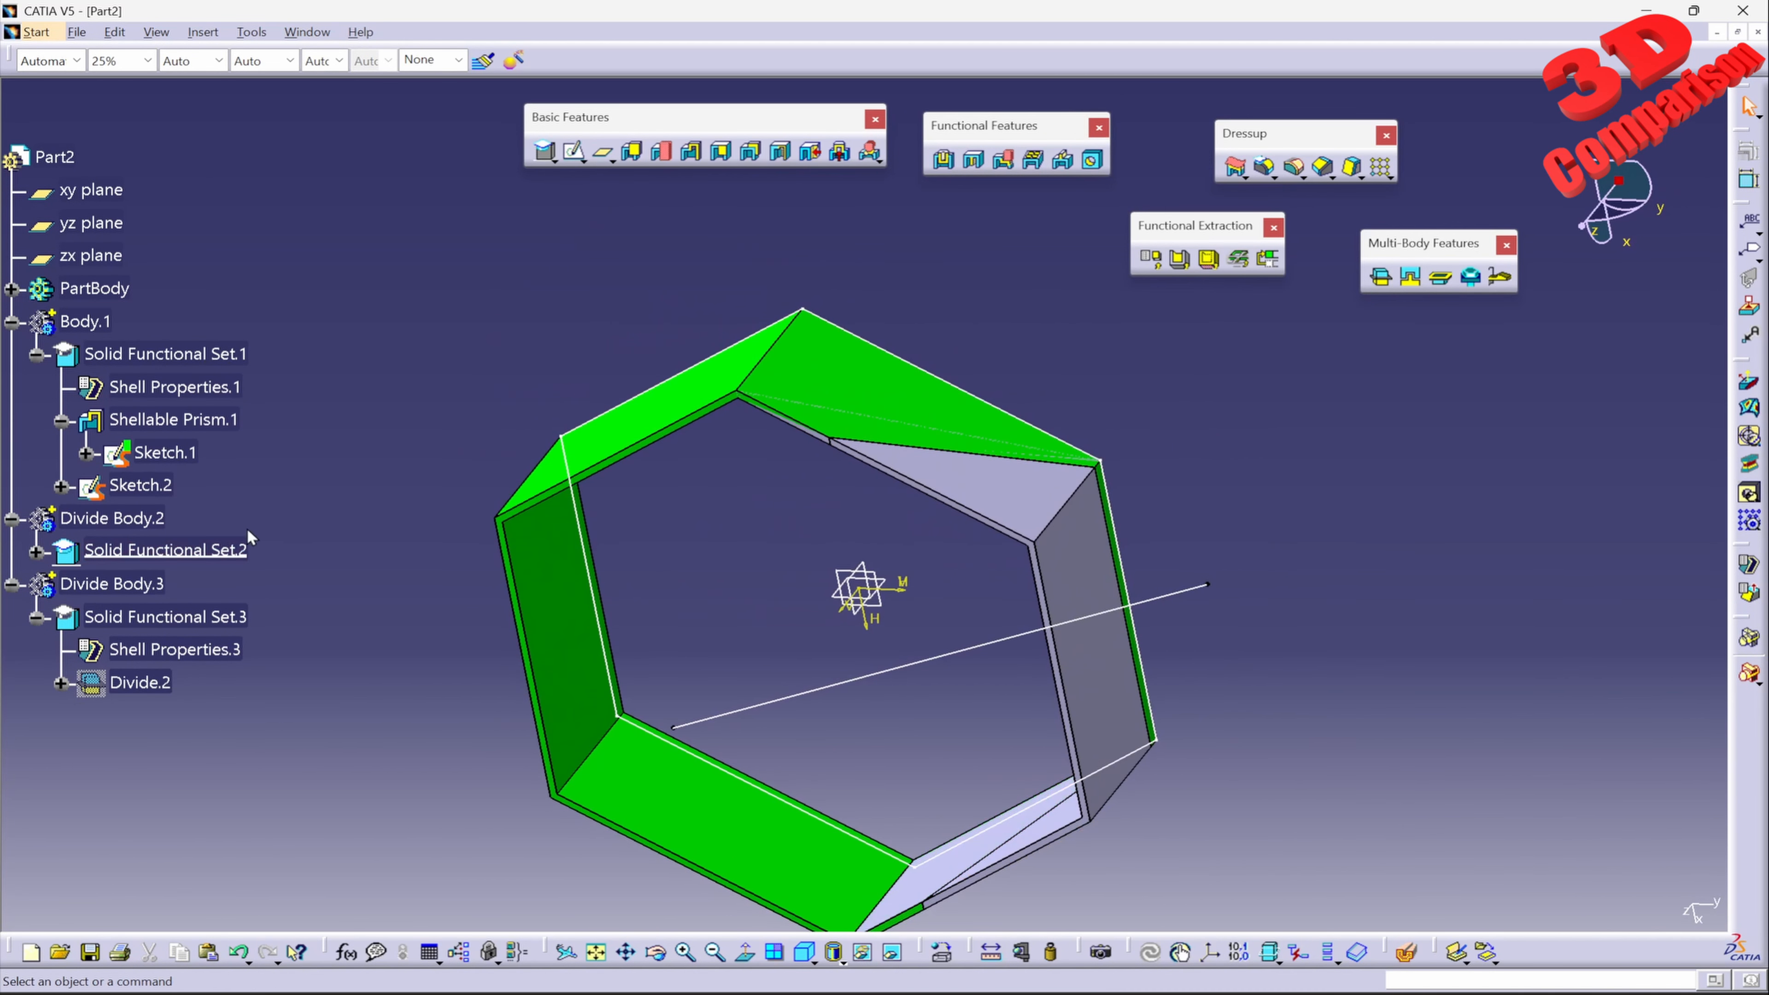
Hide Body.1 so only the two divided bodies are displayed
right_click(96, 325)
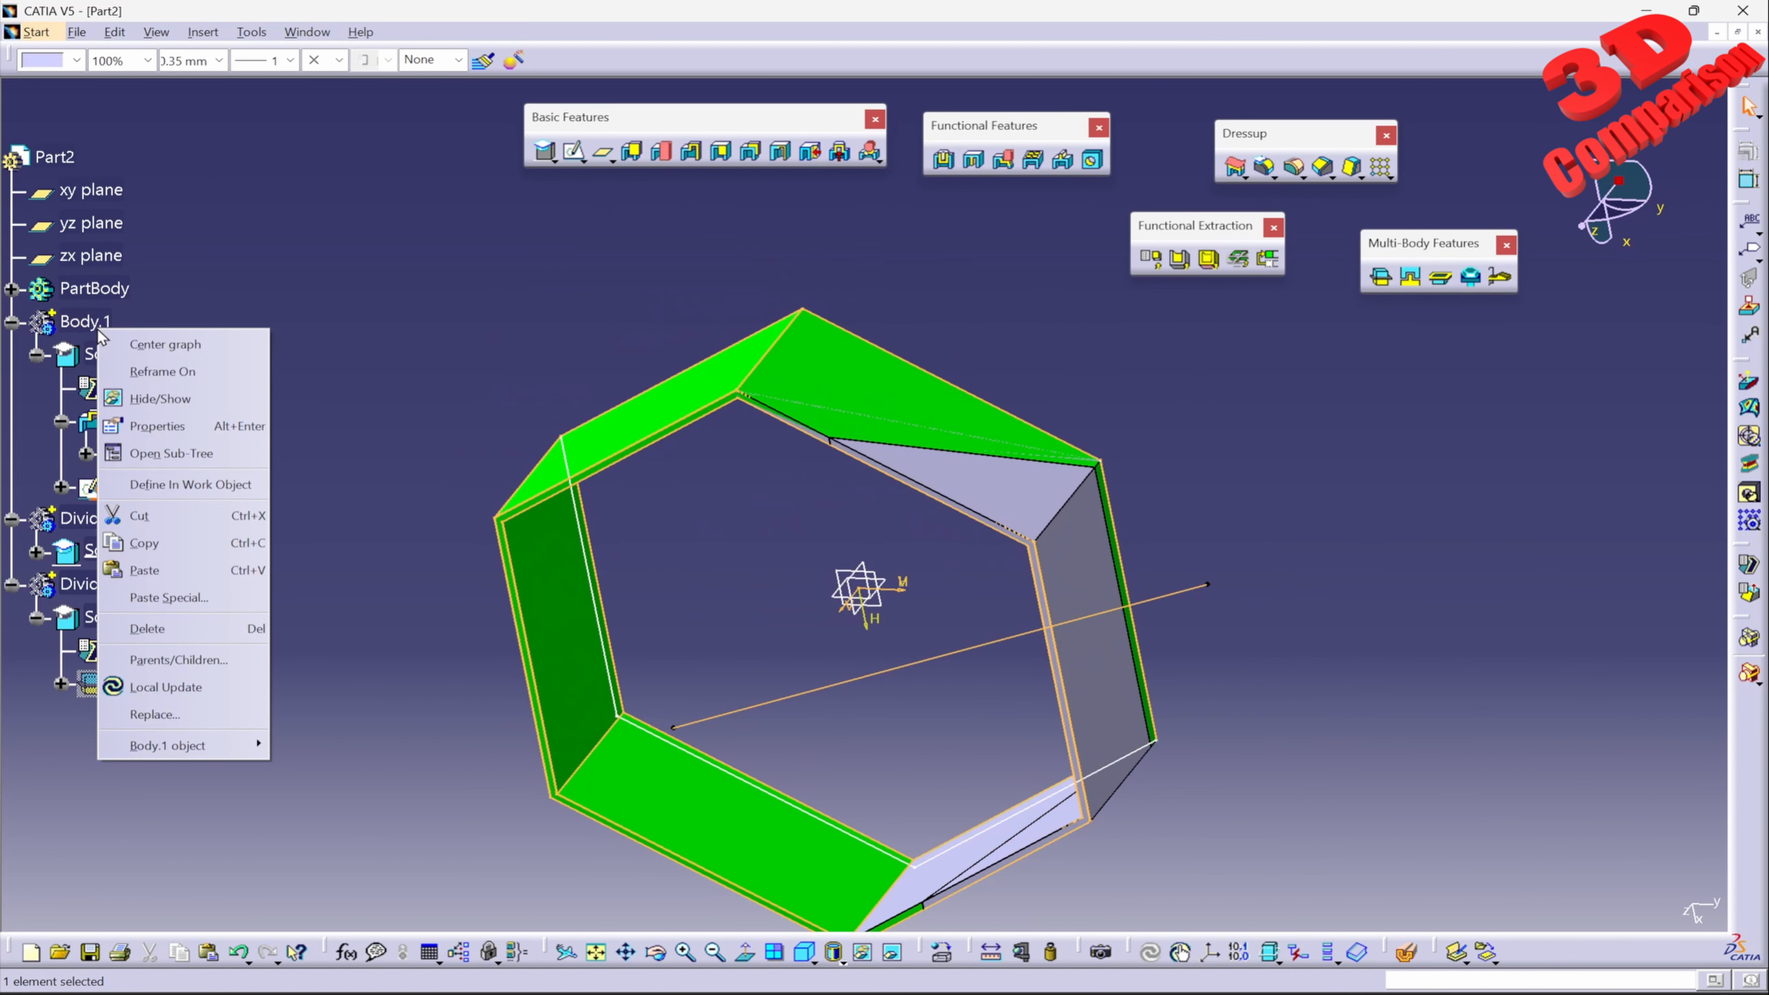
click(159, 399)
mouse_move(919, 613)
middle_down()
mouse_move(936, 589)
mouse_move(907, 644)
middle_up()
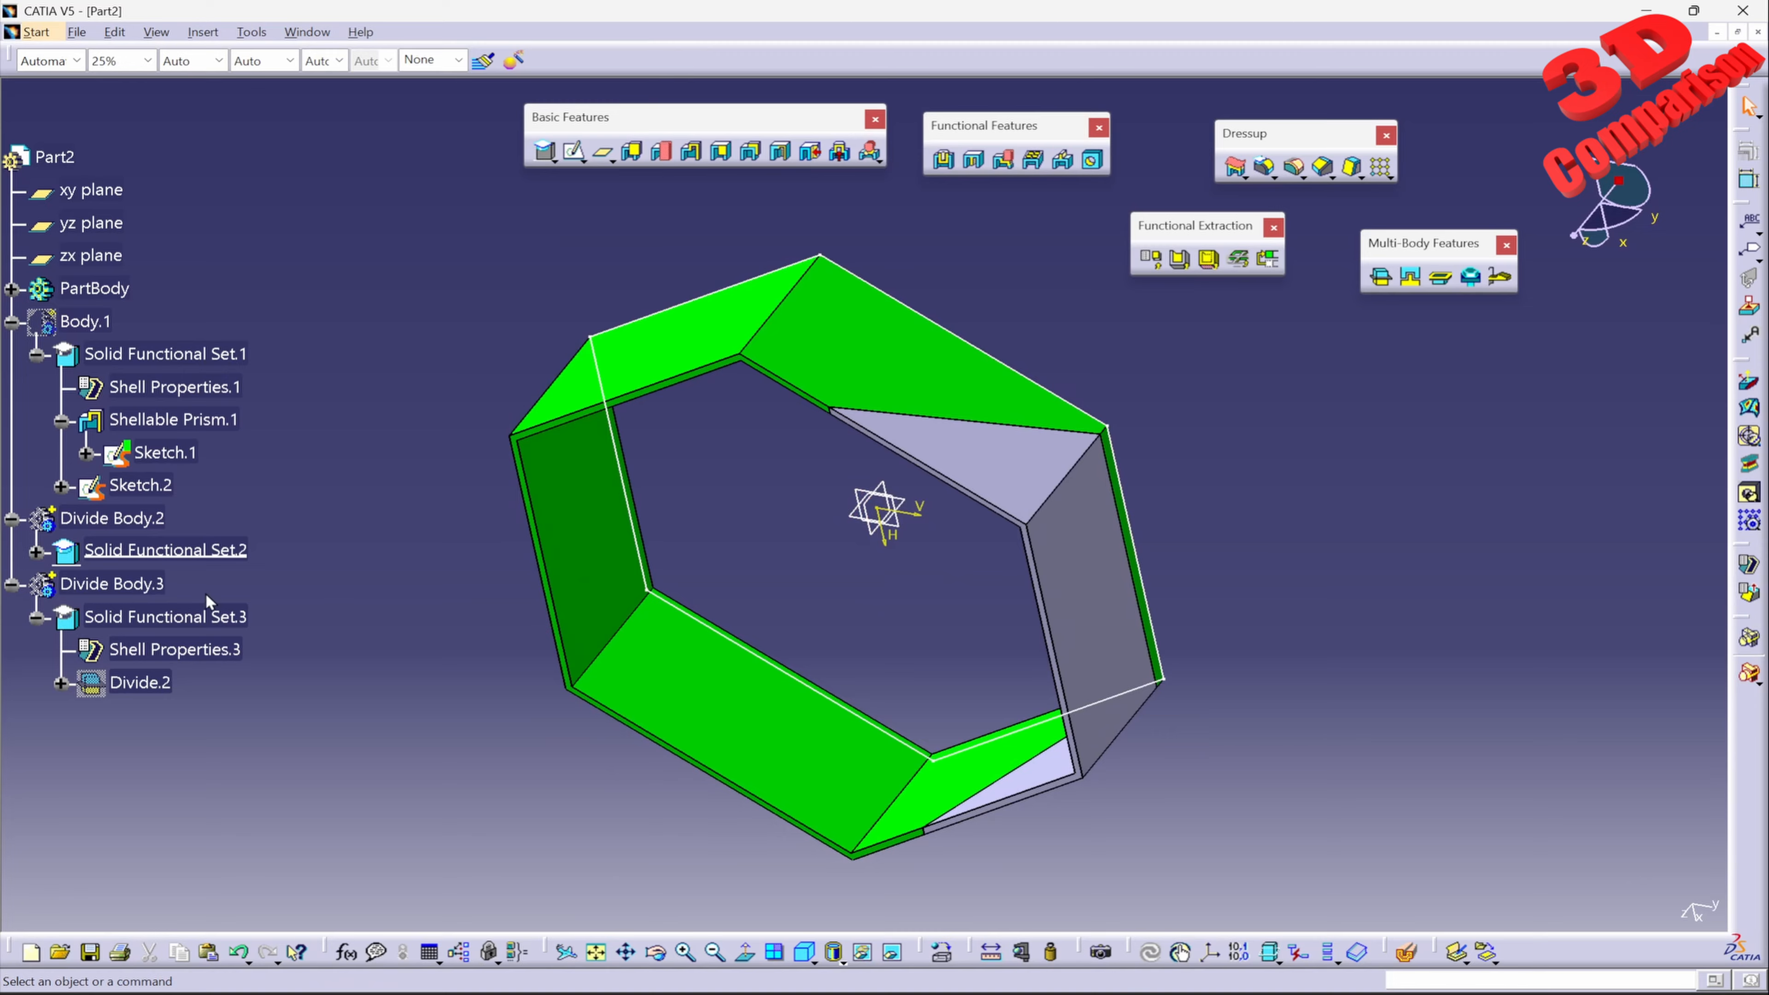
Toggle the visibility of Divide Body.2 off and on again to inspect the divided ring
right_click(132, 517)
click(195, 587)
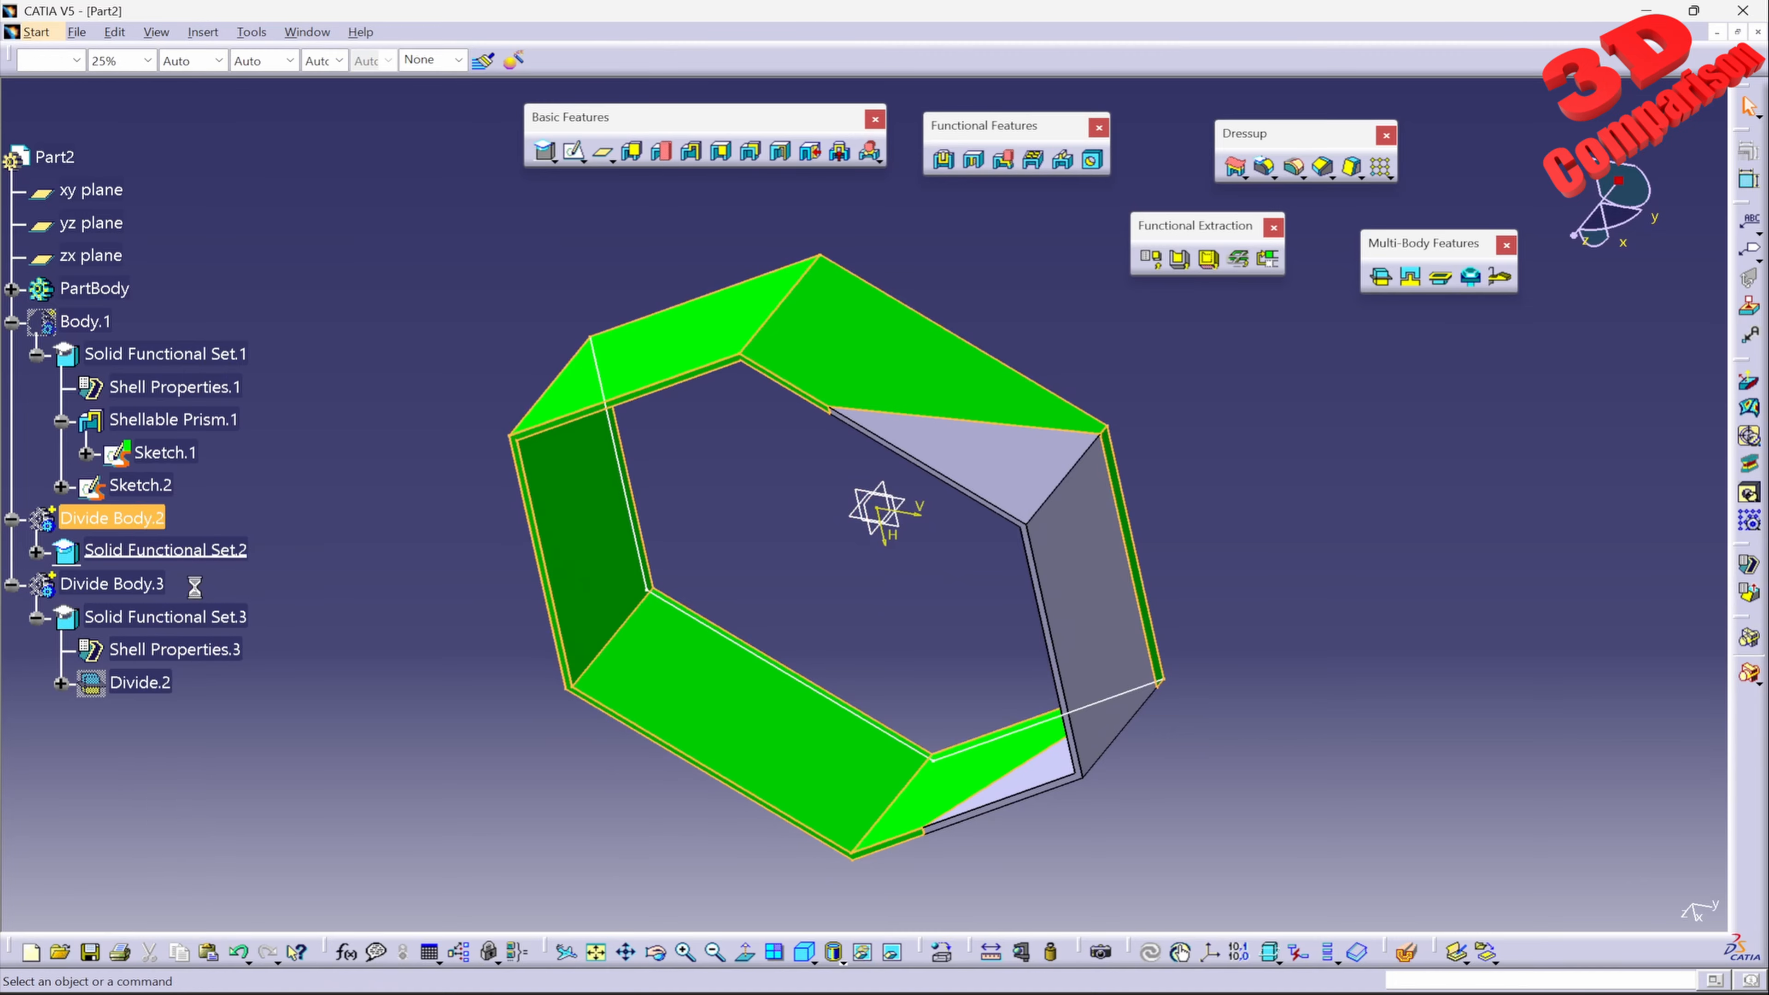
right_click(134, 516)
click(153, 585)
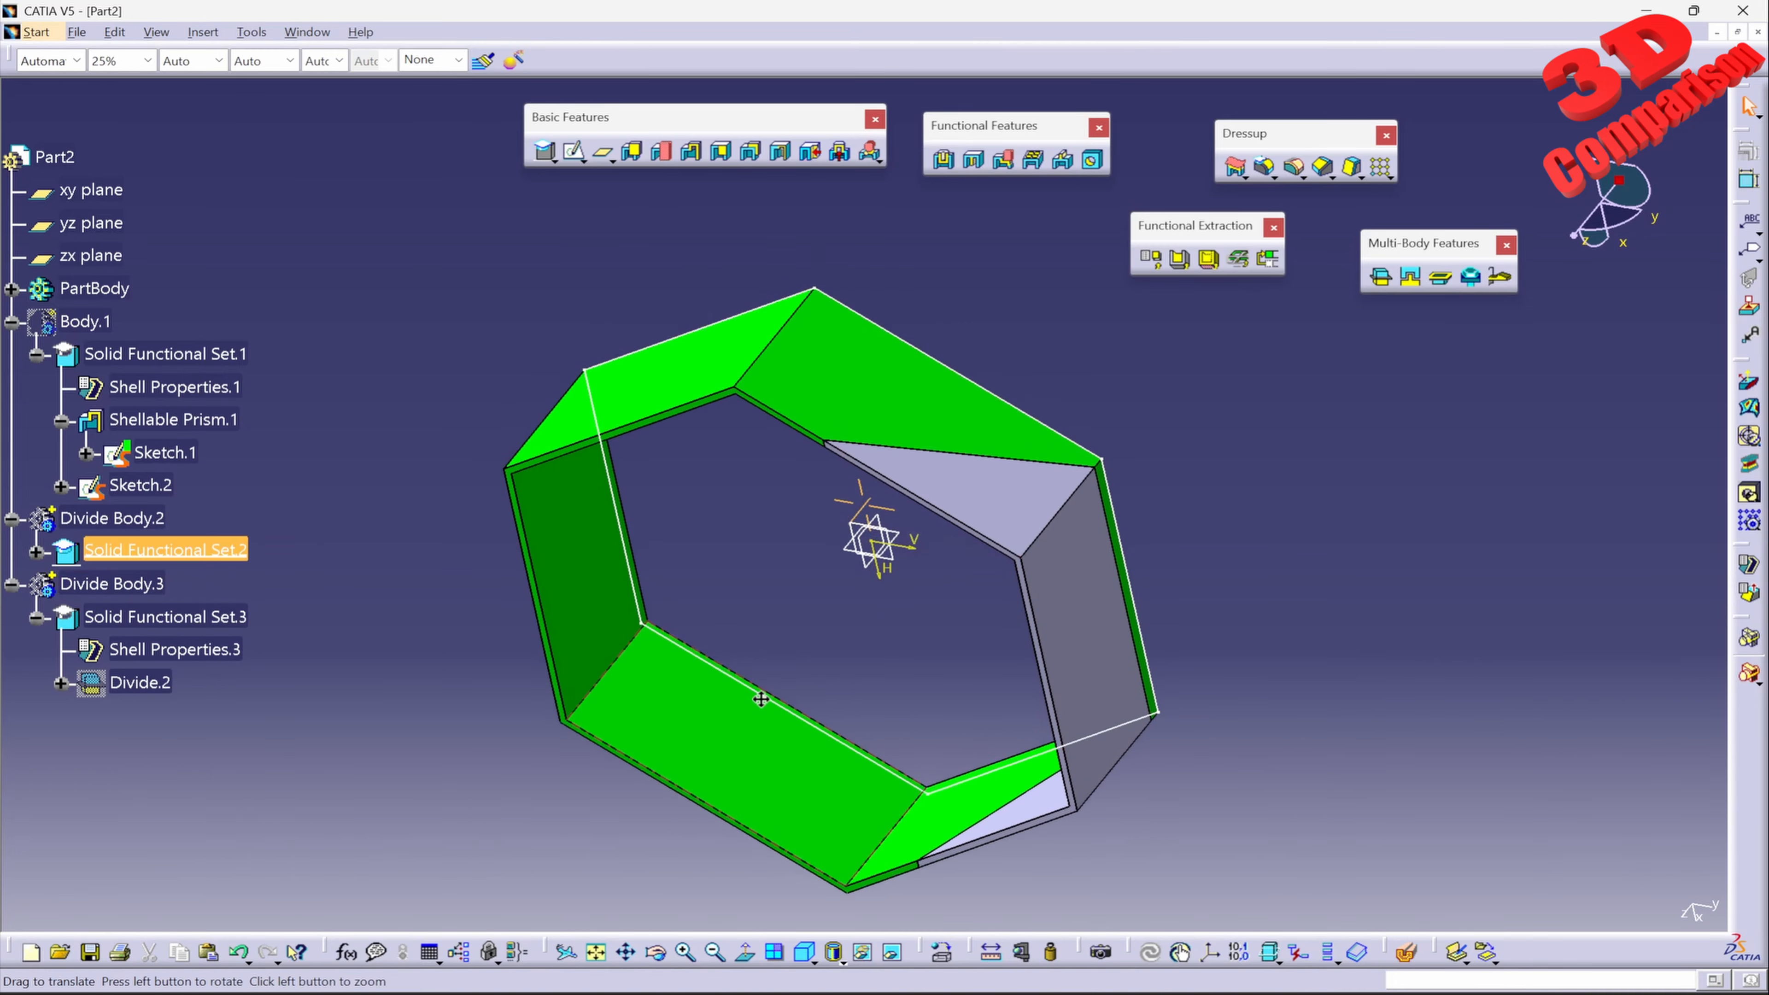
mouse_move(867, 540)
middle_down()
mouse_move(1019, 770)
mouse_move(860, 561)
middle_up()
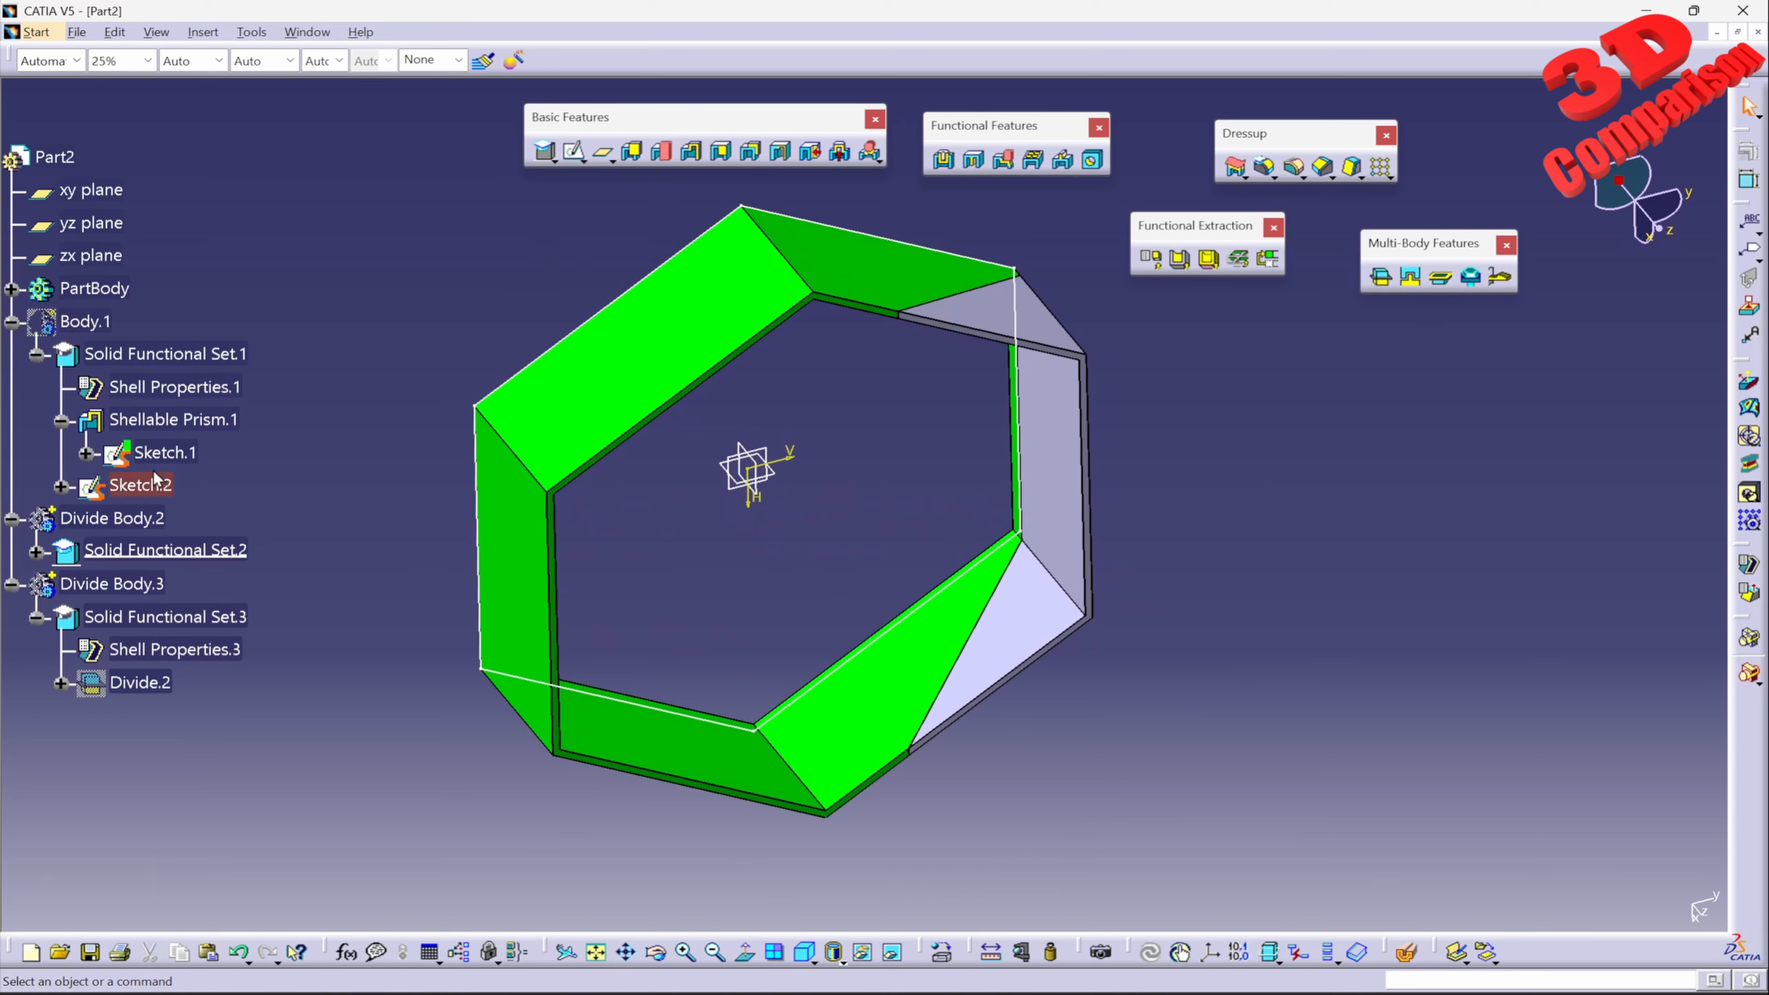
Open Sketch.2 for editing and show Body.1 again
double_click(132, 484)
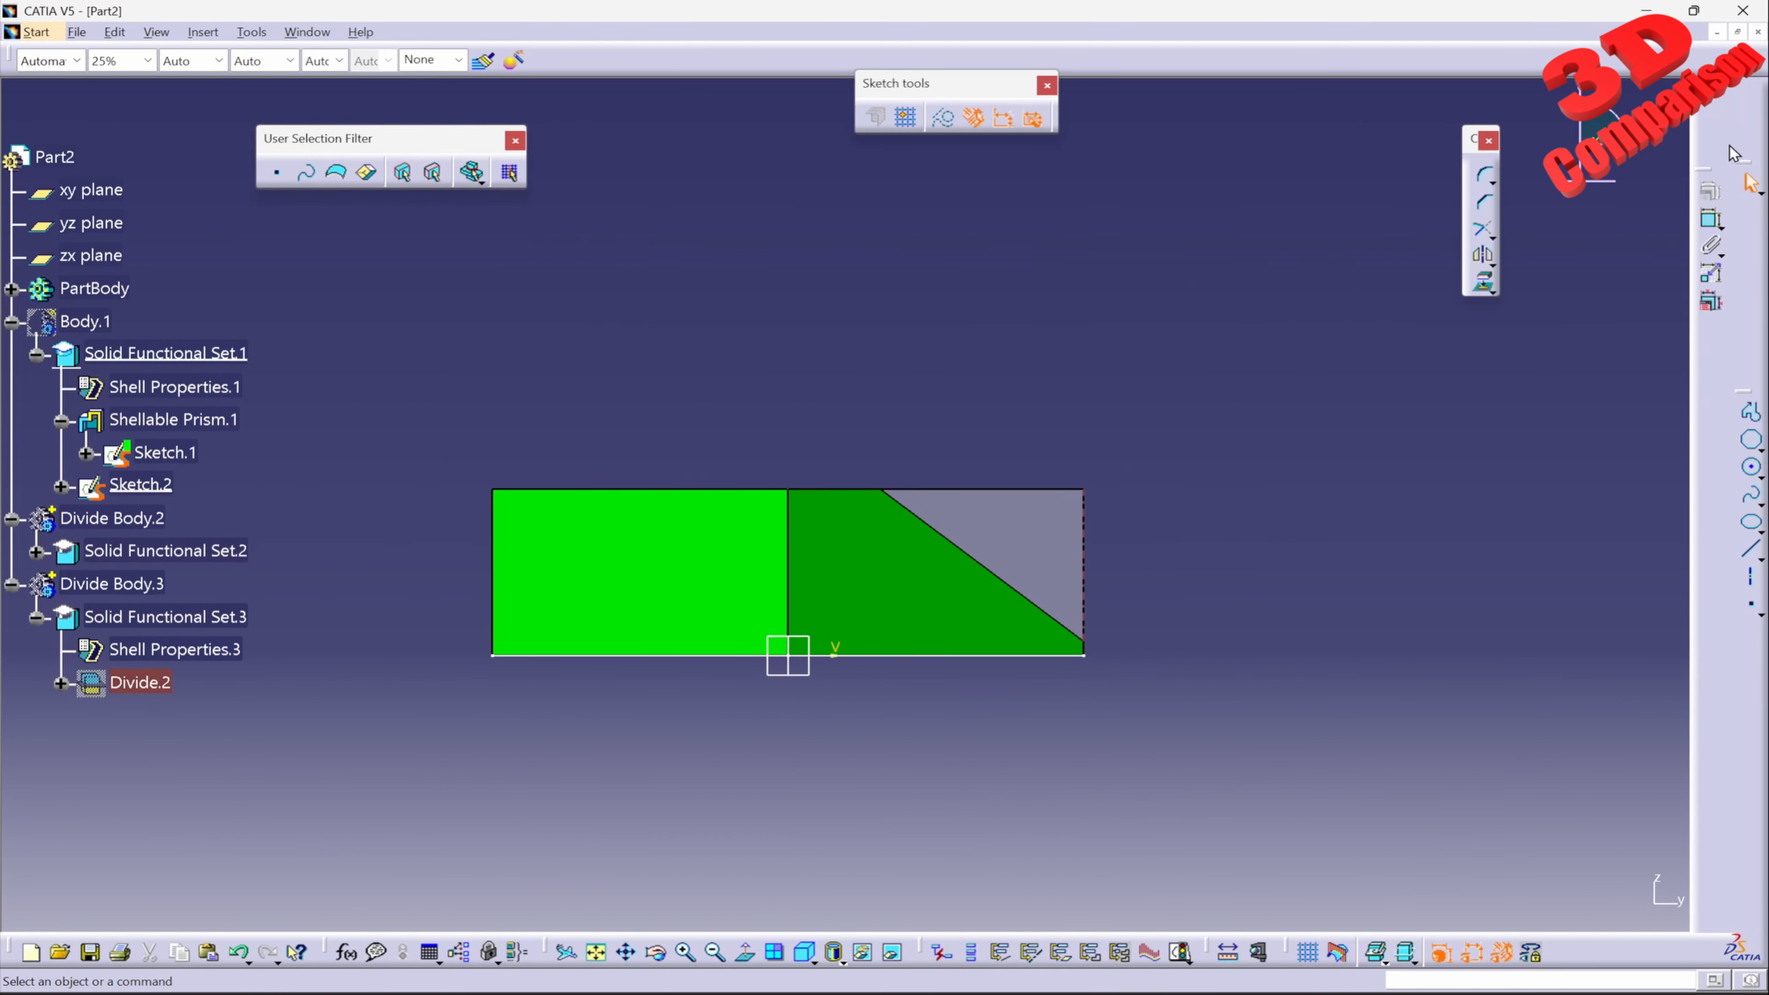
right_click(97, 319)
click(128, 390)
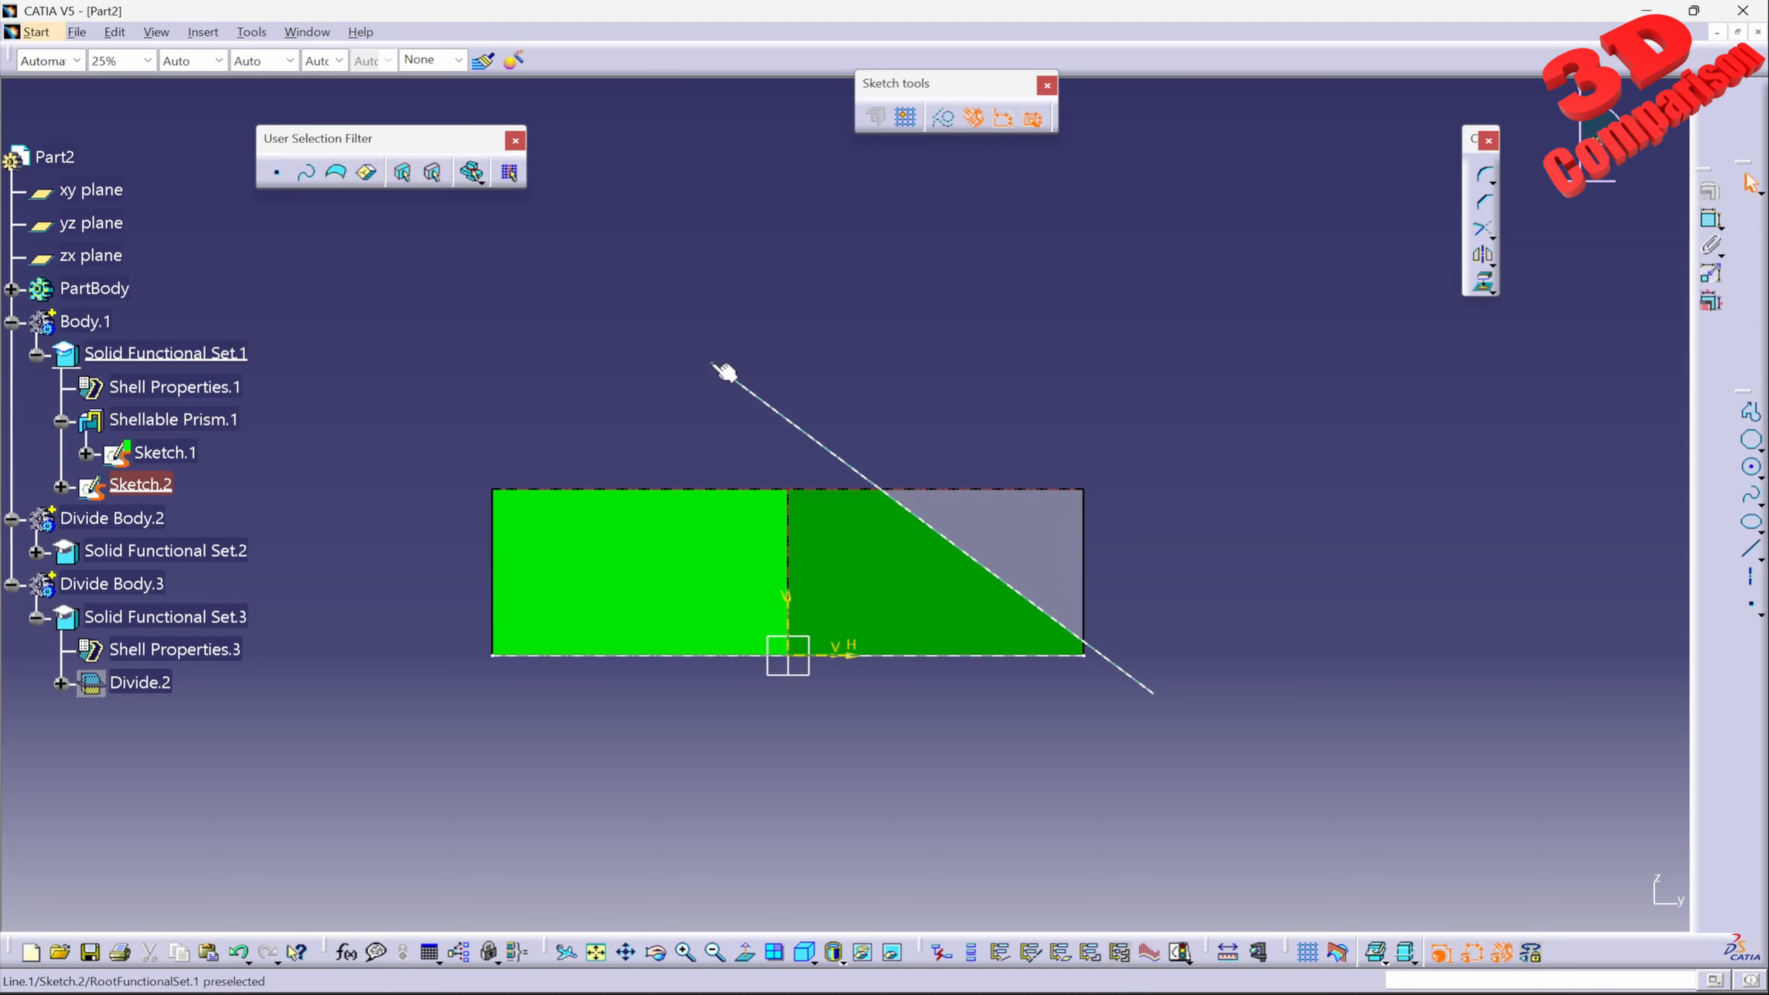
Move both endpoints of the dividing line in Sketch.2 horizontally inward to make the line steeper
drag(724, 373, 1025, 518)
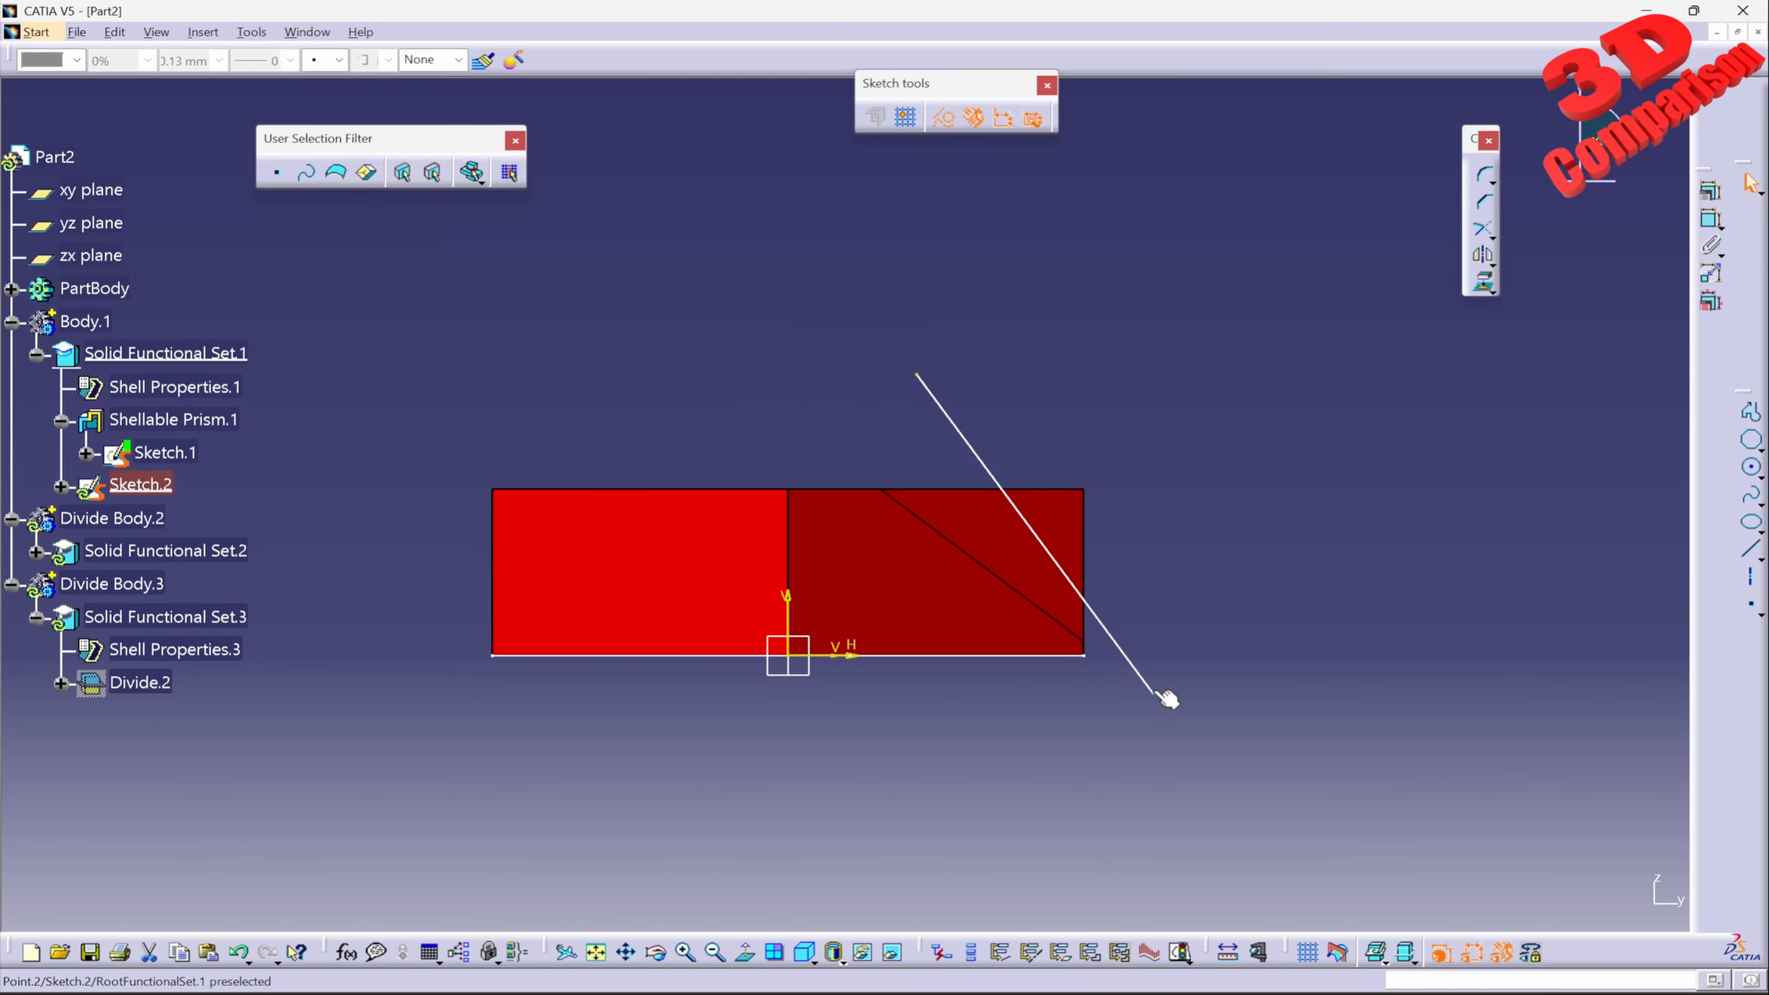
drag(1169, 699, 1085, 741)
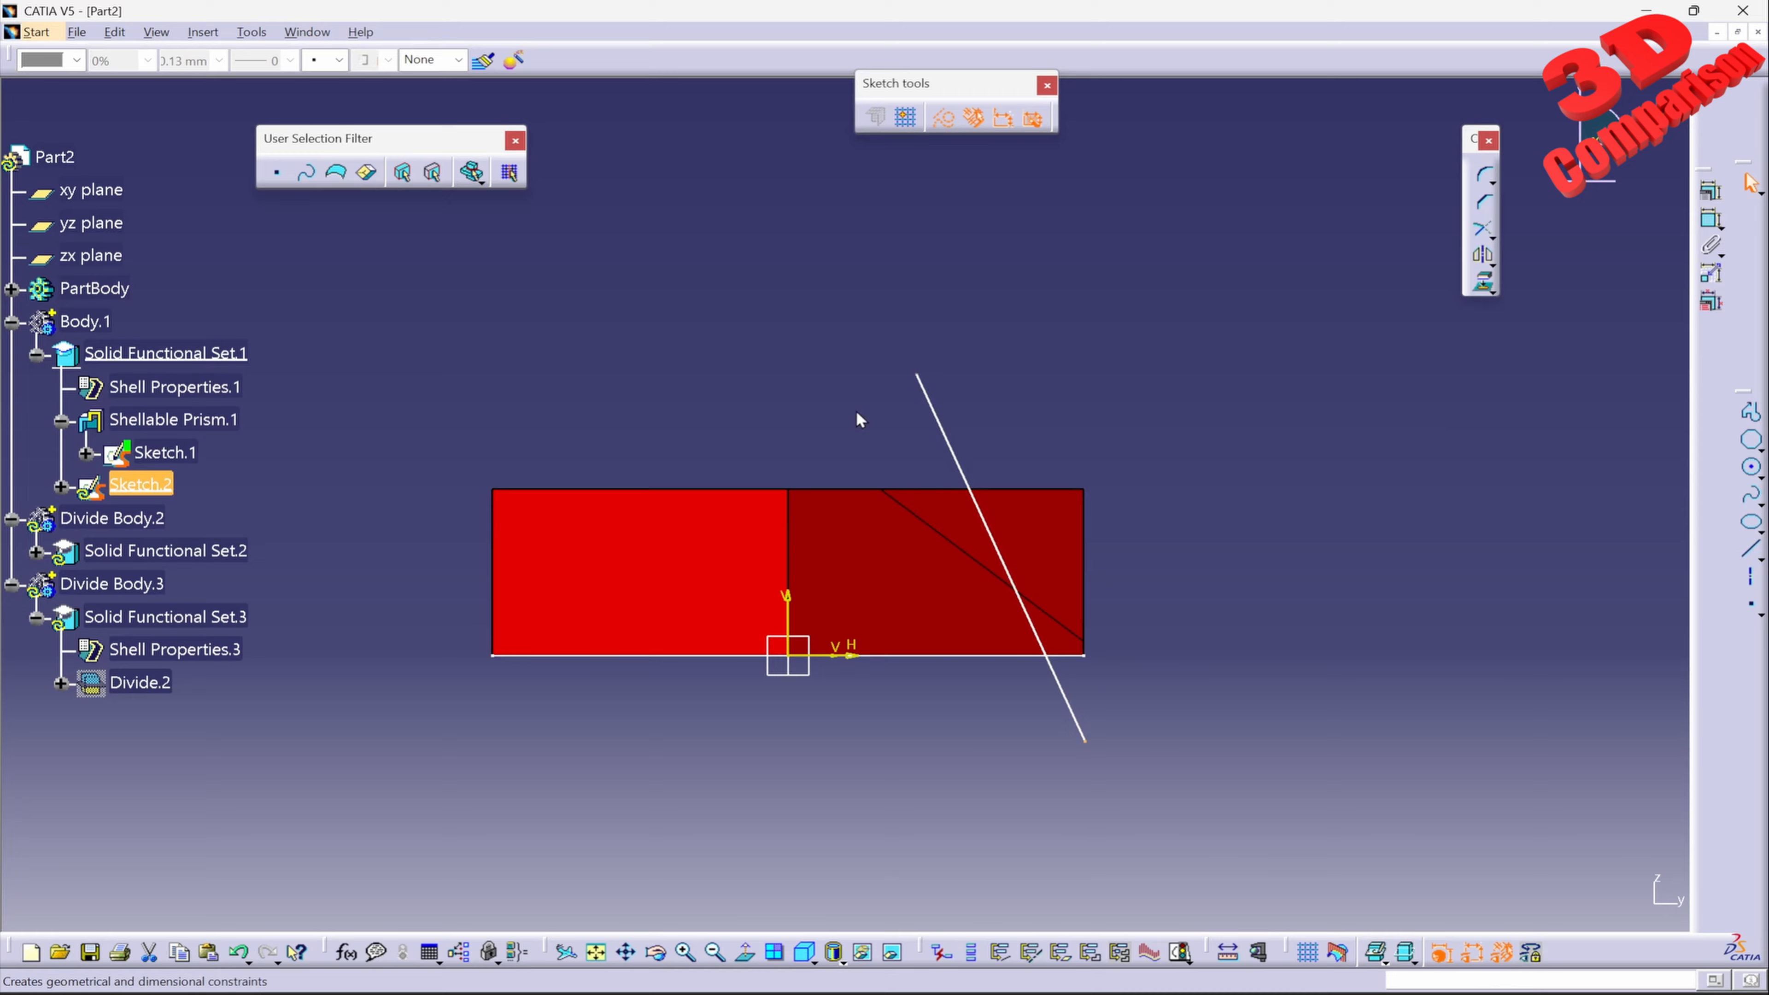
click(1190, 406)
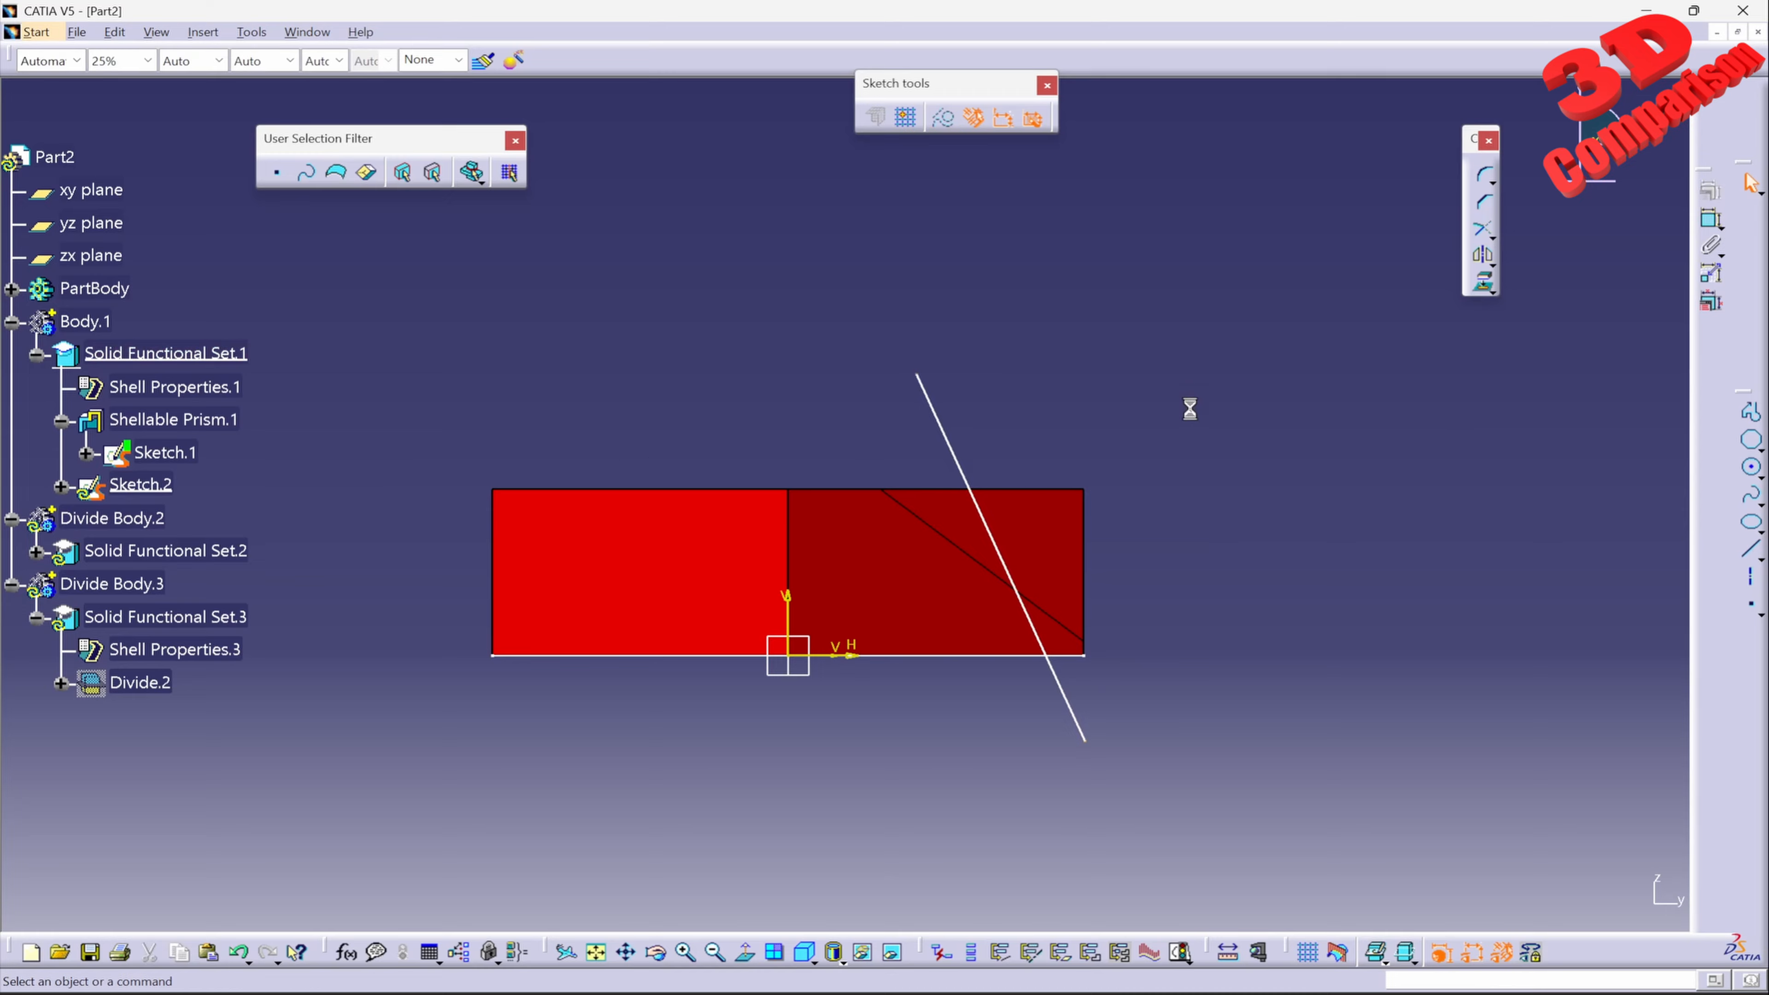
drag(947, 85, 1050, 205)
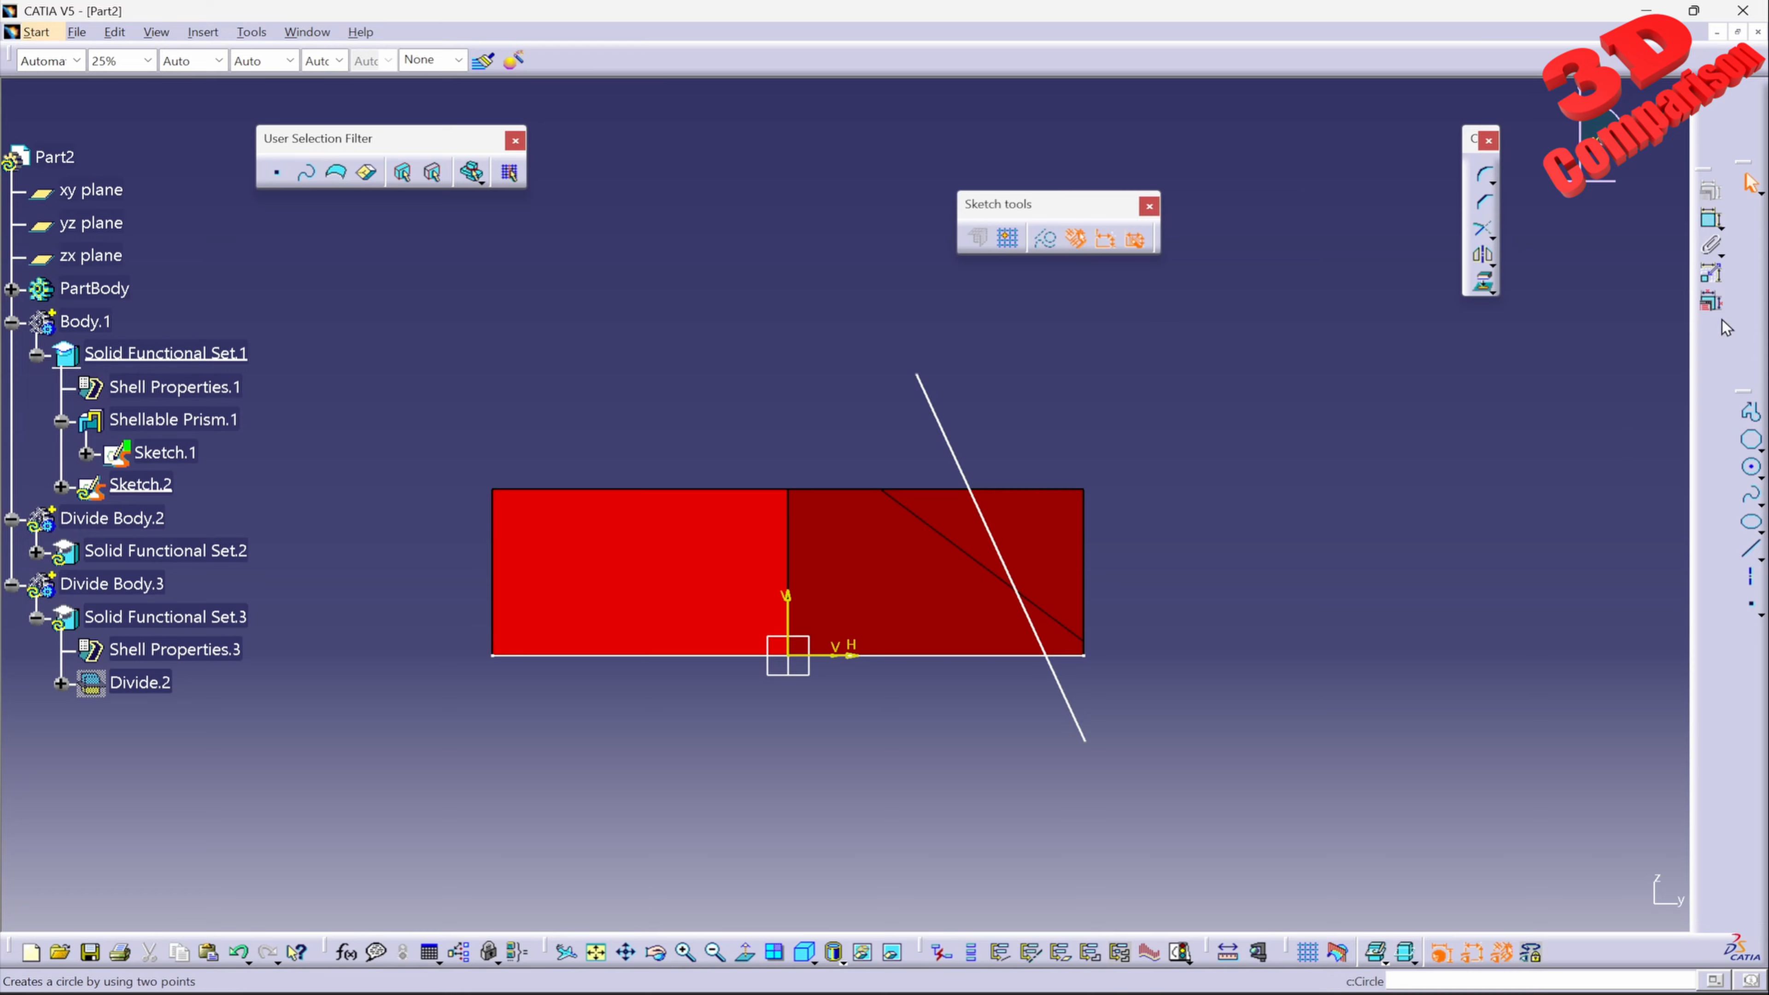
middle_drag(1176, 560, 836, 459)
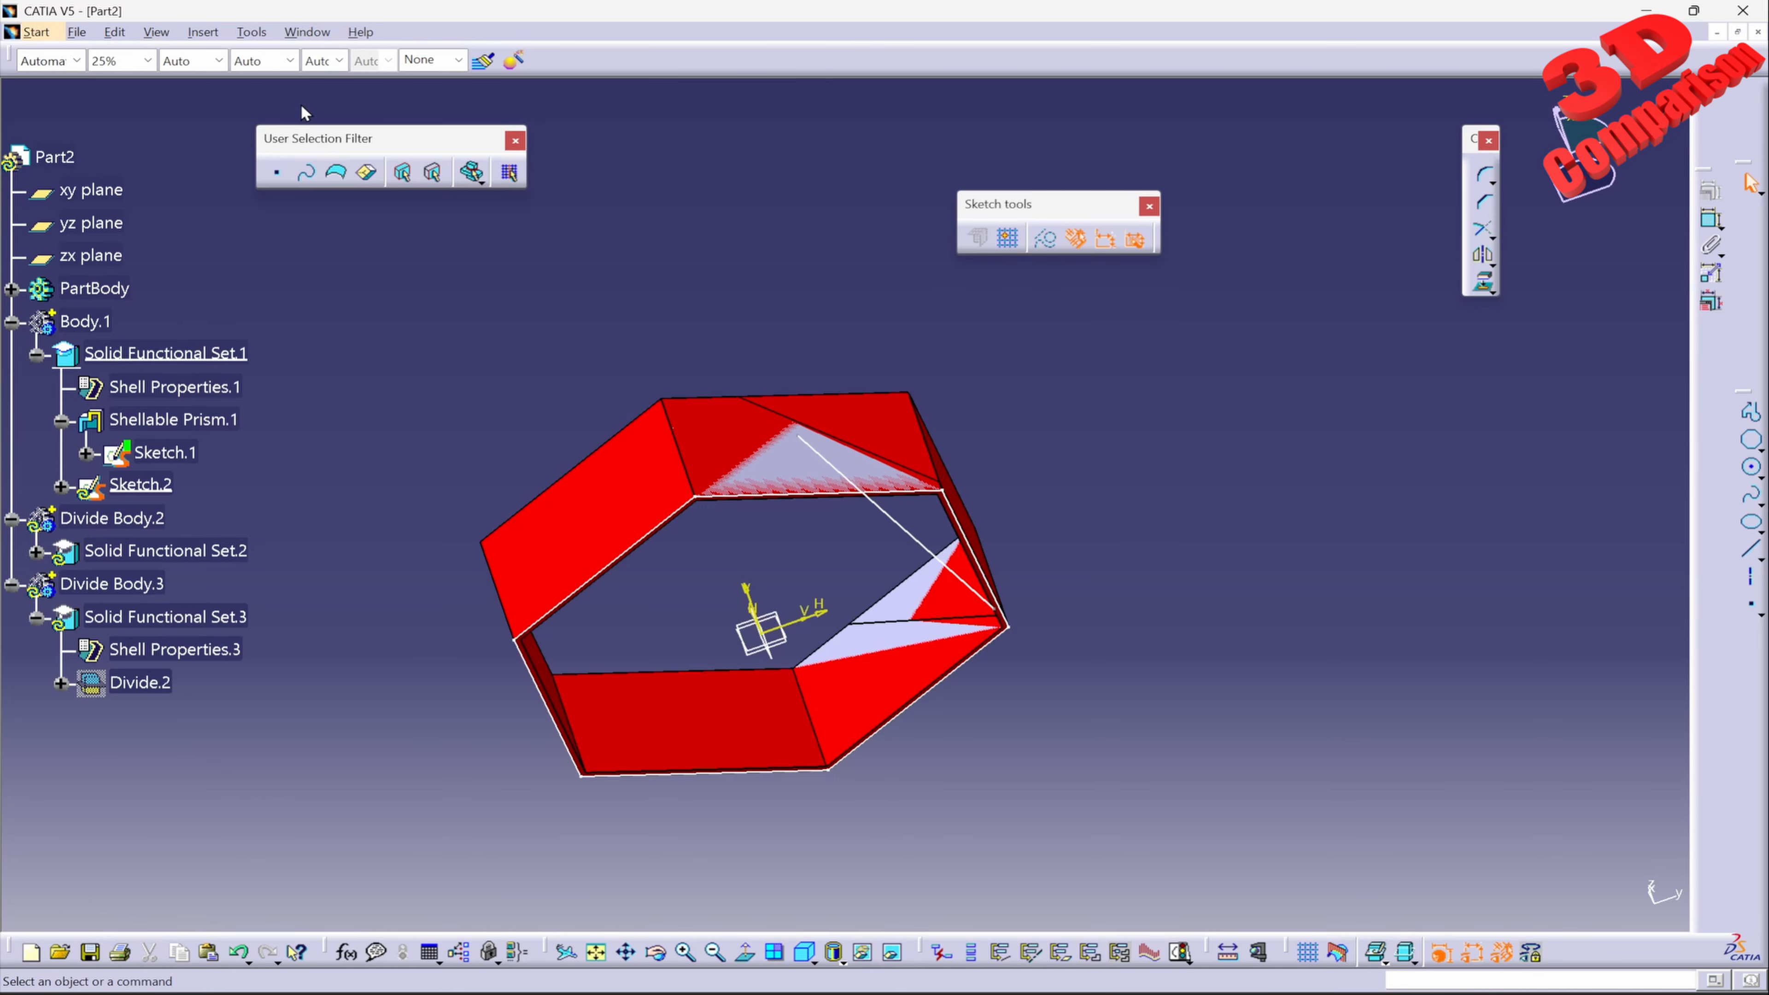
right_click(1714, 134)
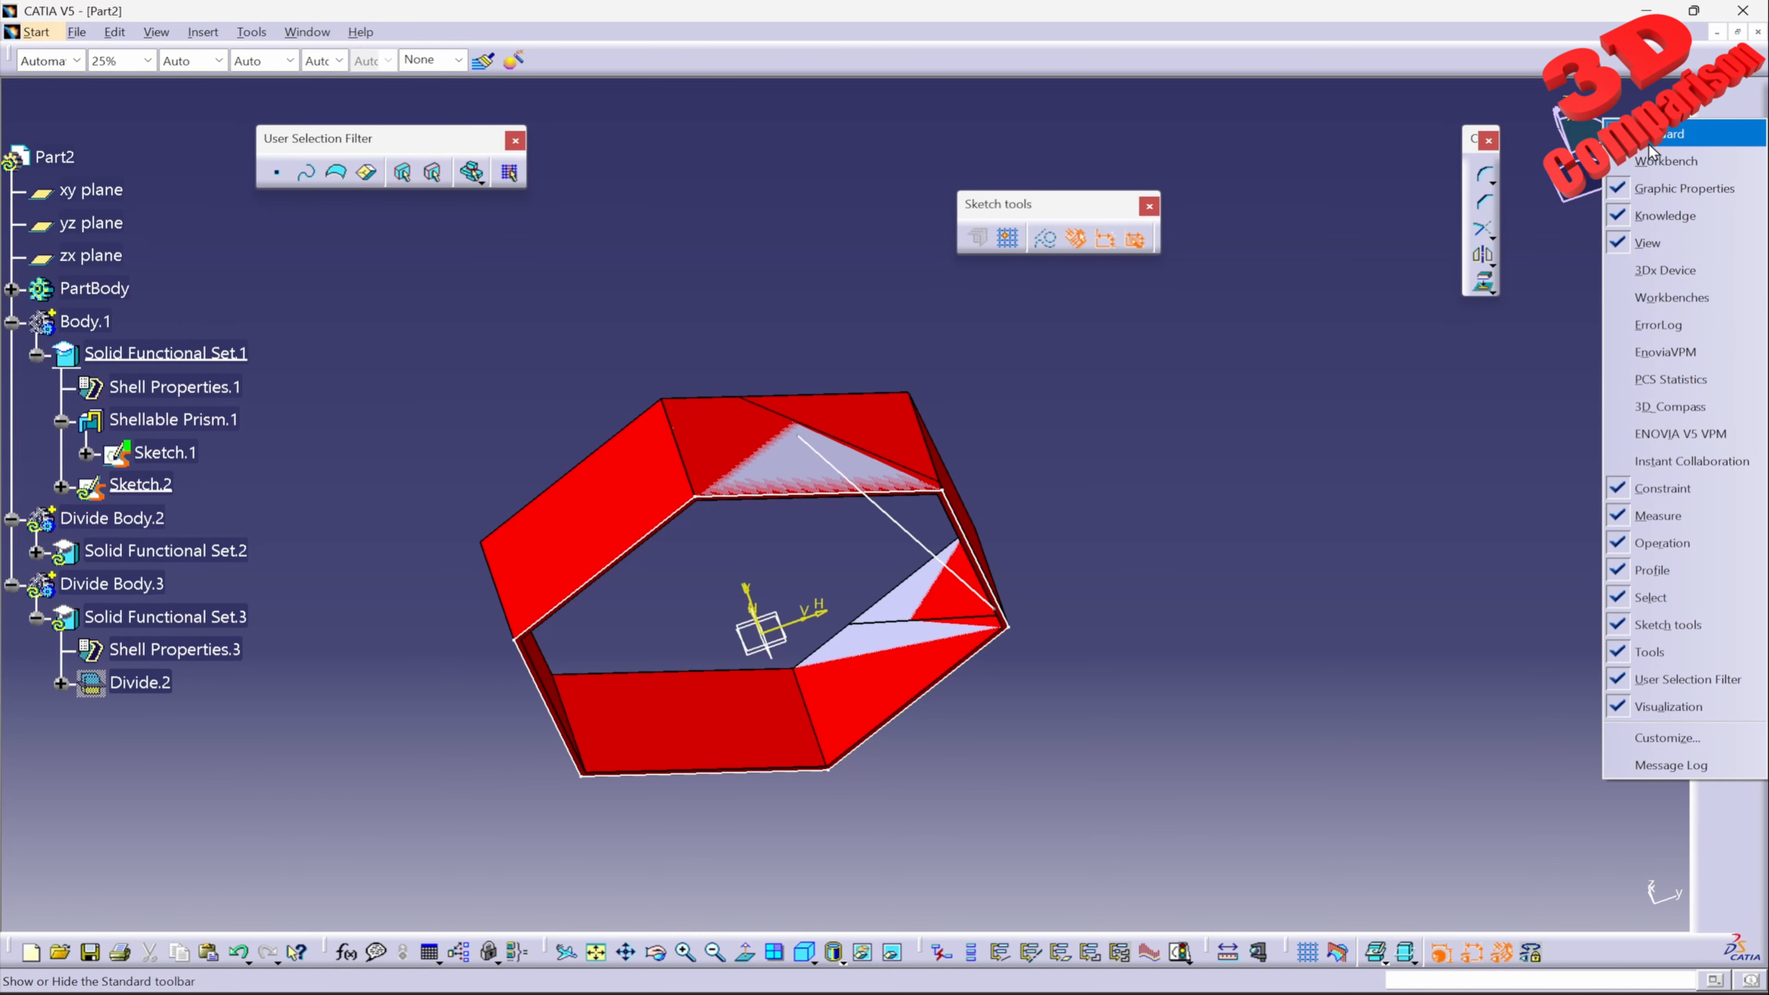
click(252, 31)
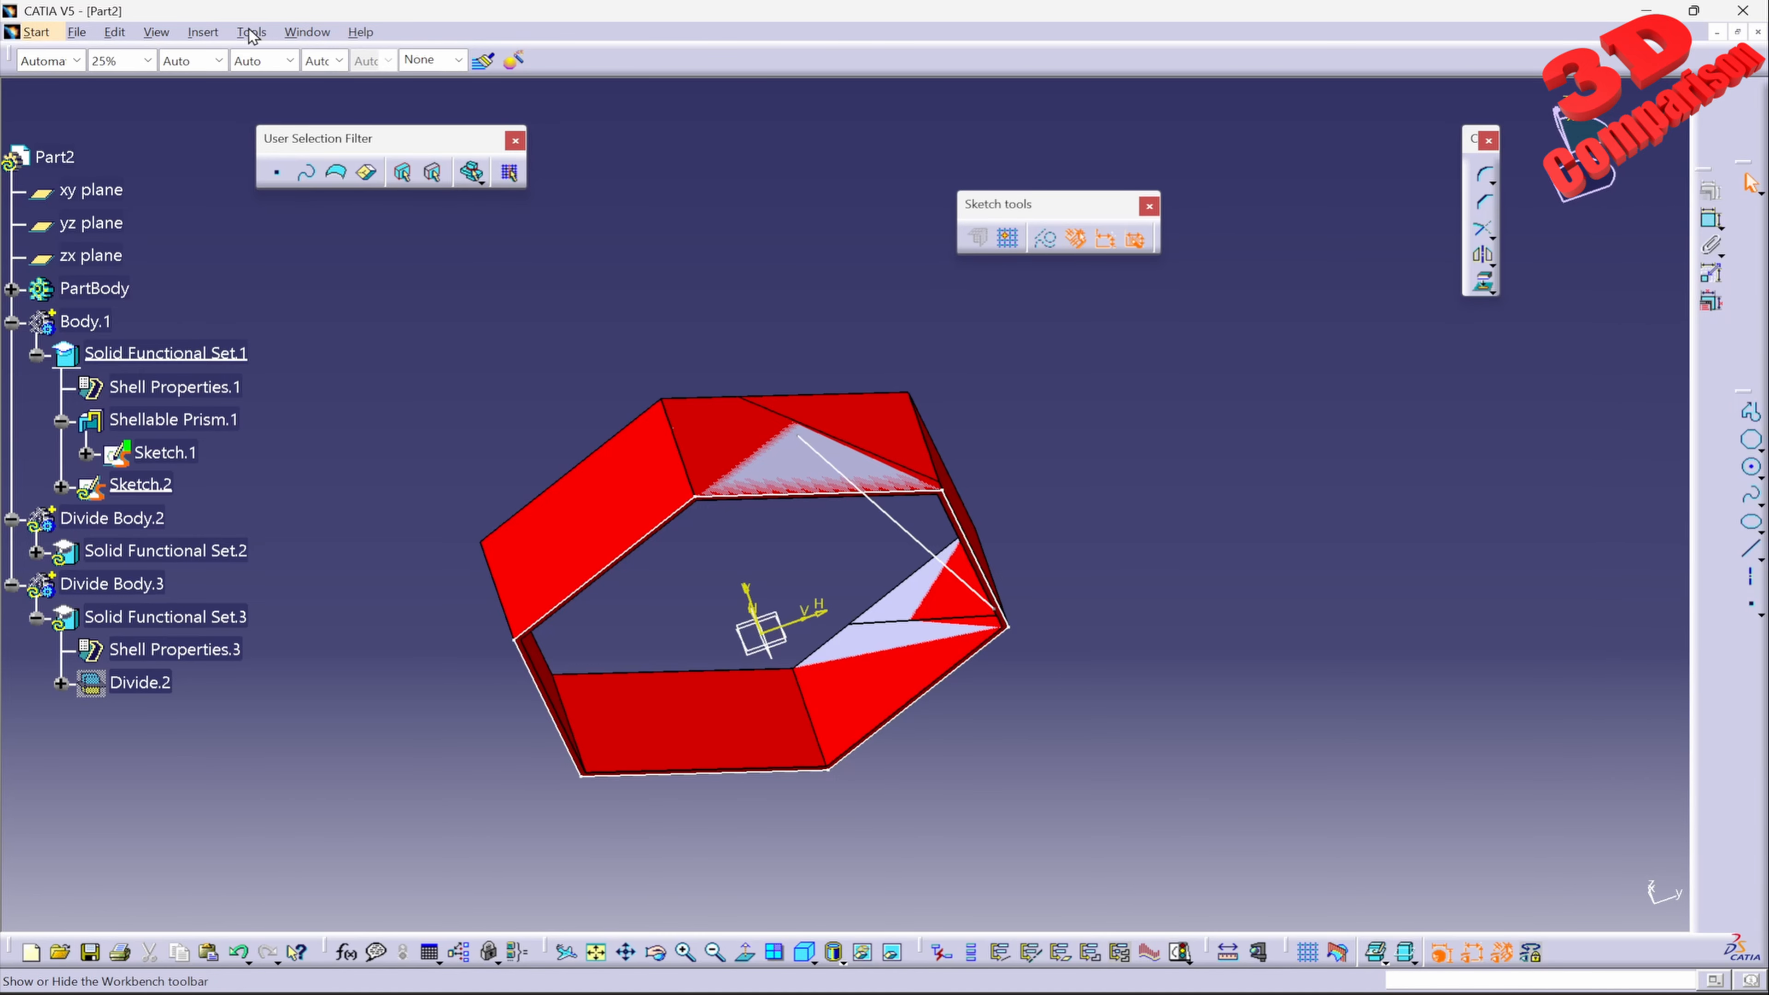
click(252, 31)
click(328, 269)
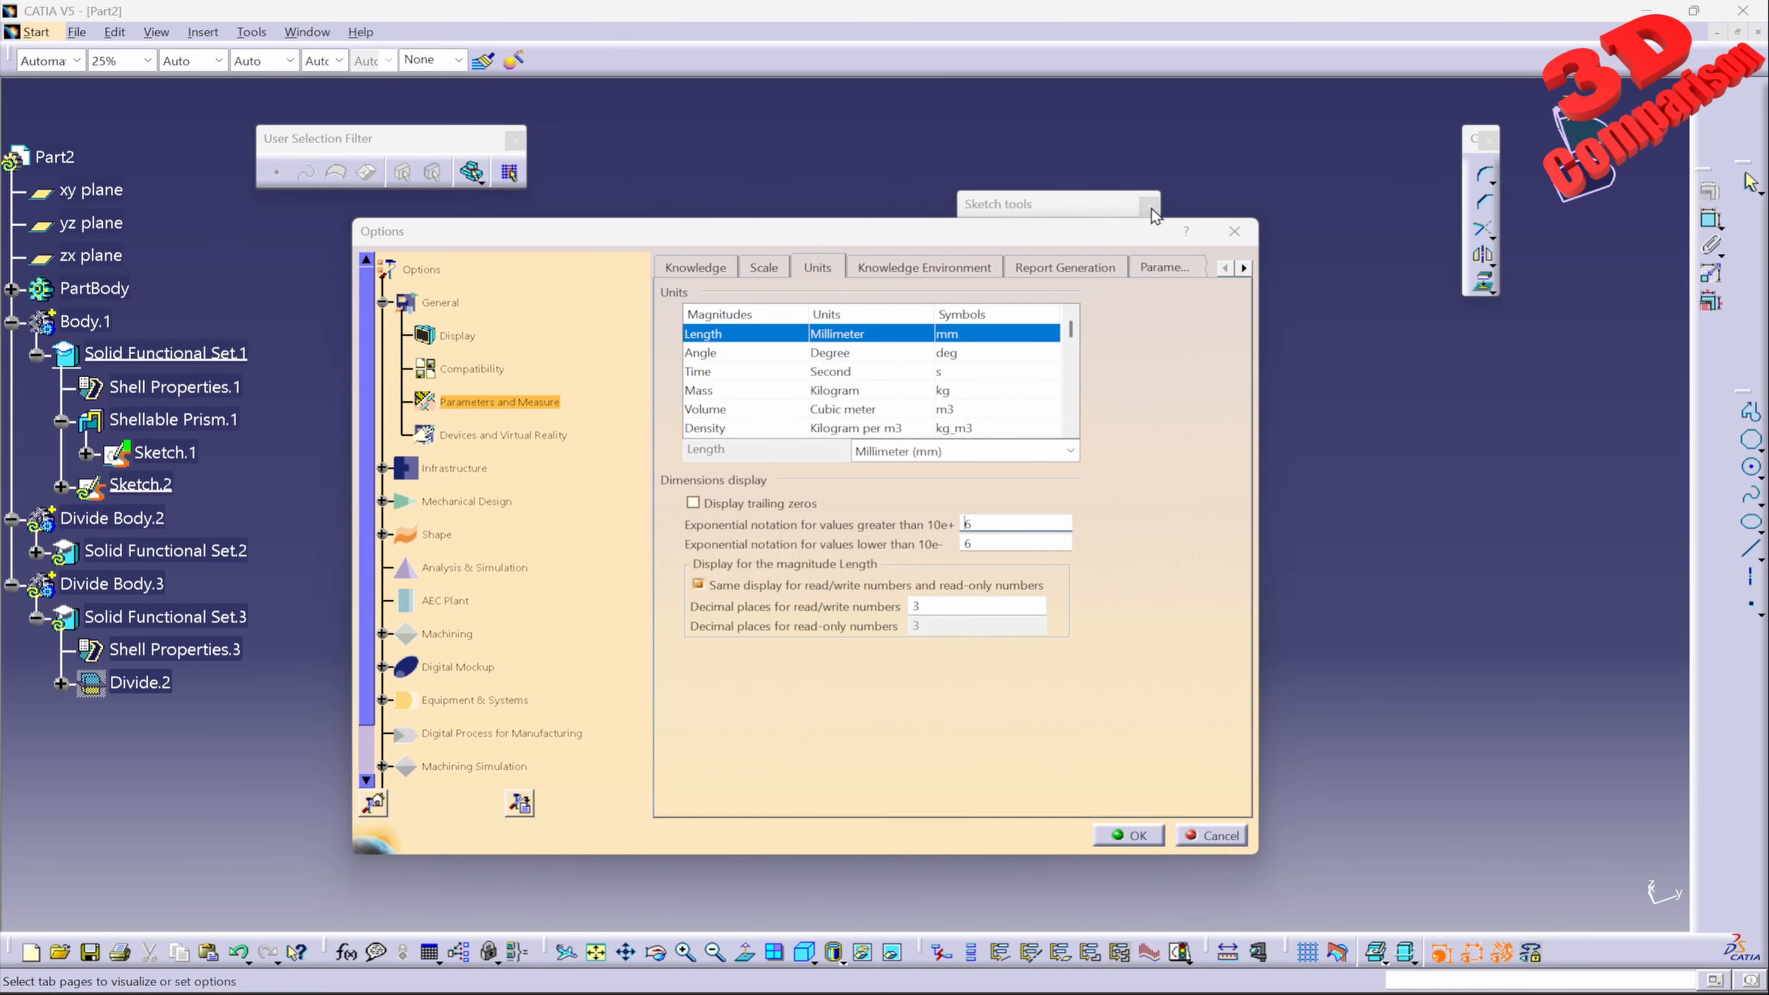
click(1237, 232)
Restore the default toolbar positions and place Sketch tools and User Selection Filter above the model
click(251, 31)
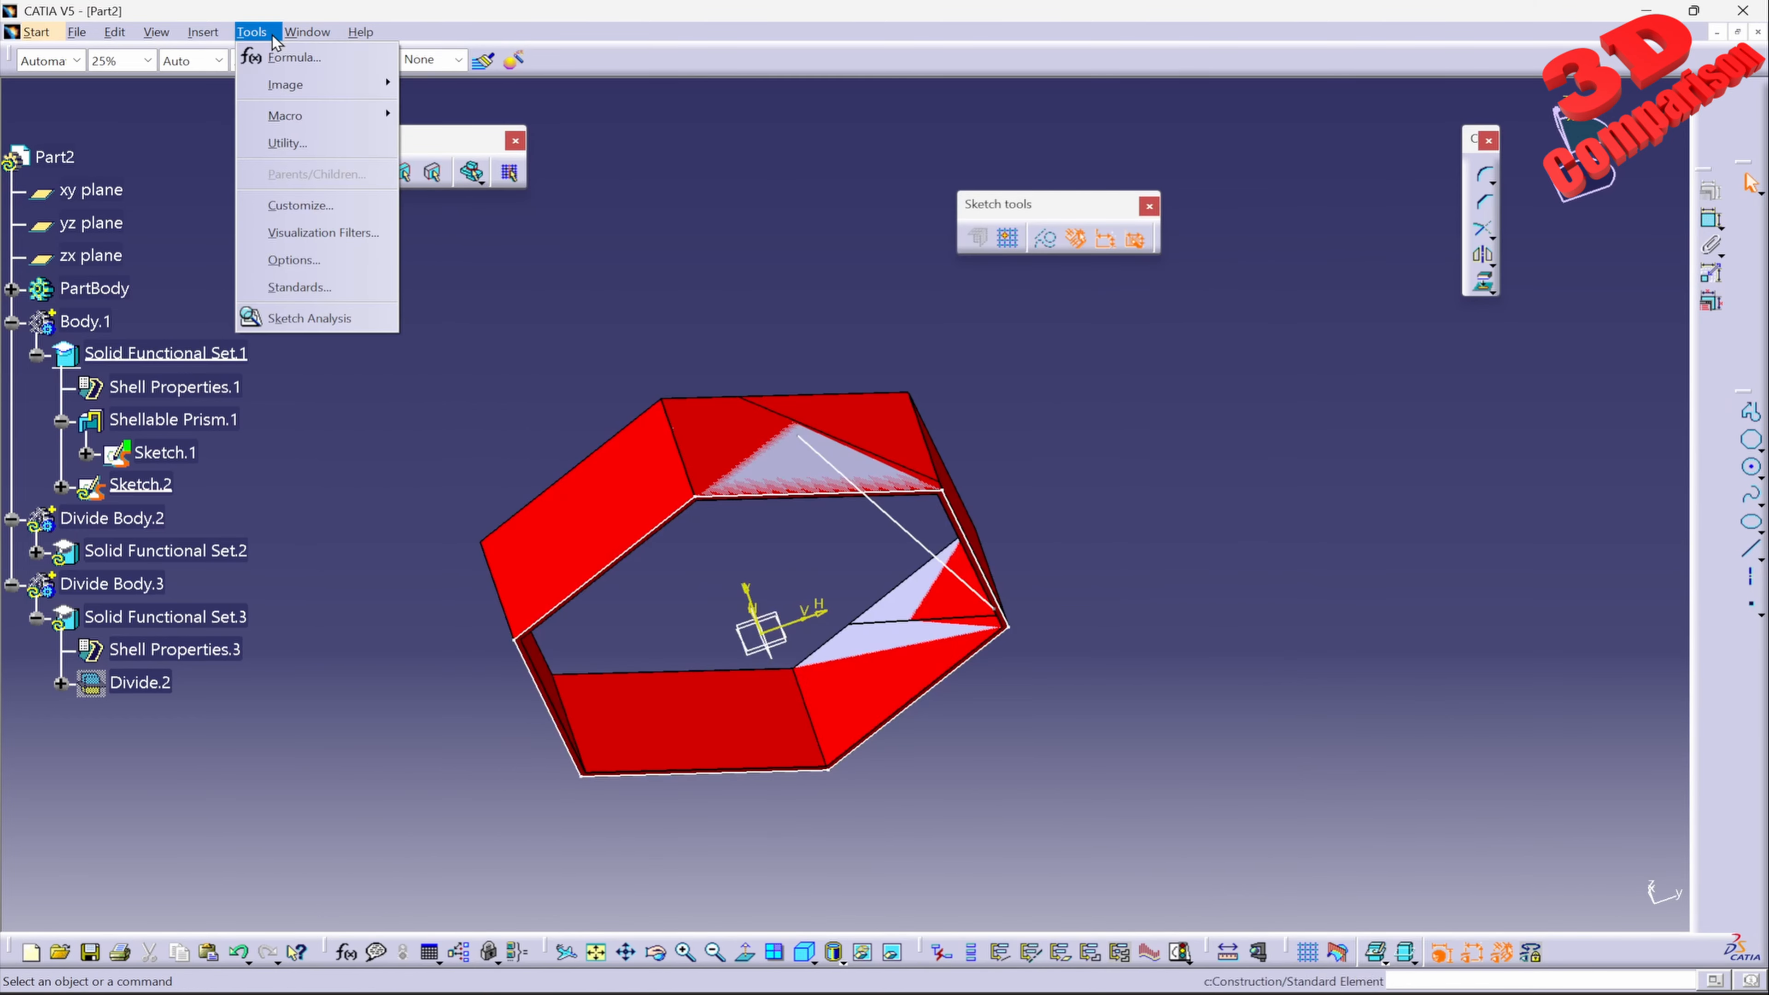
click(299, 205)
click(580, 385)
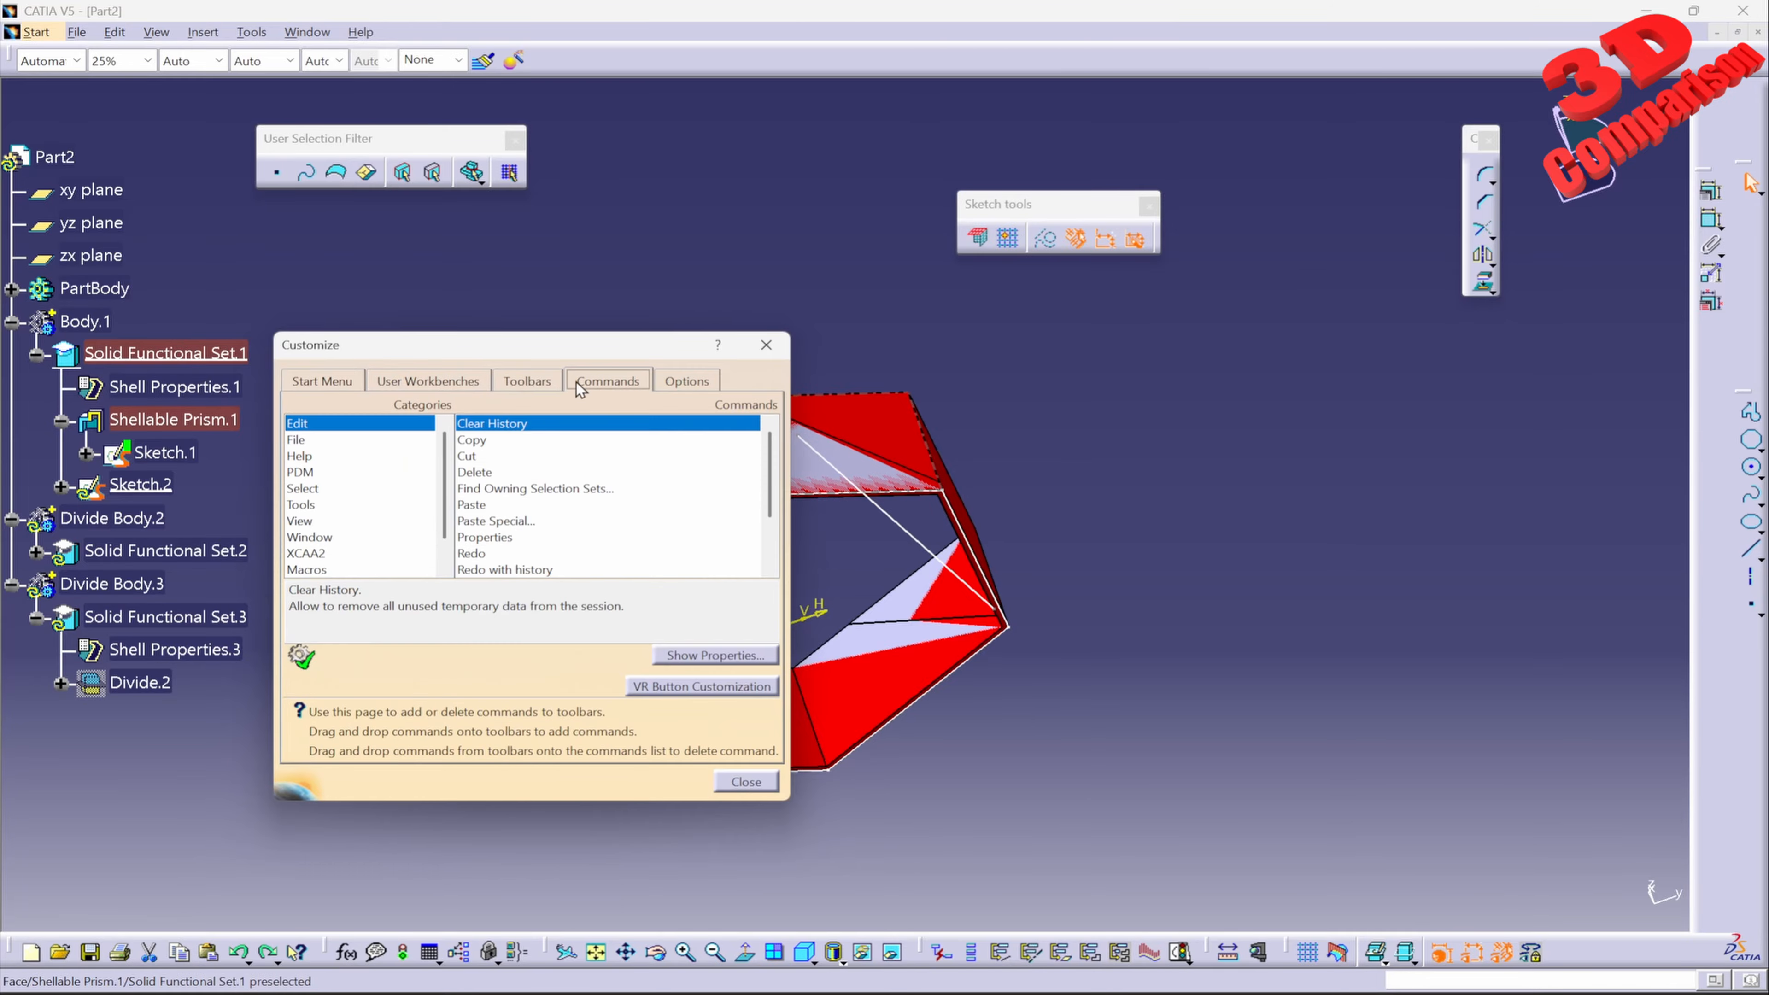
click(549, 385)
click(709, 512)
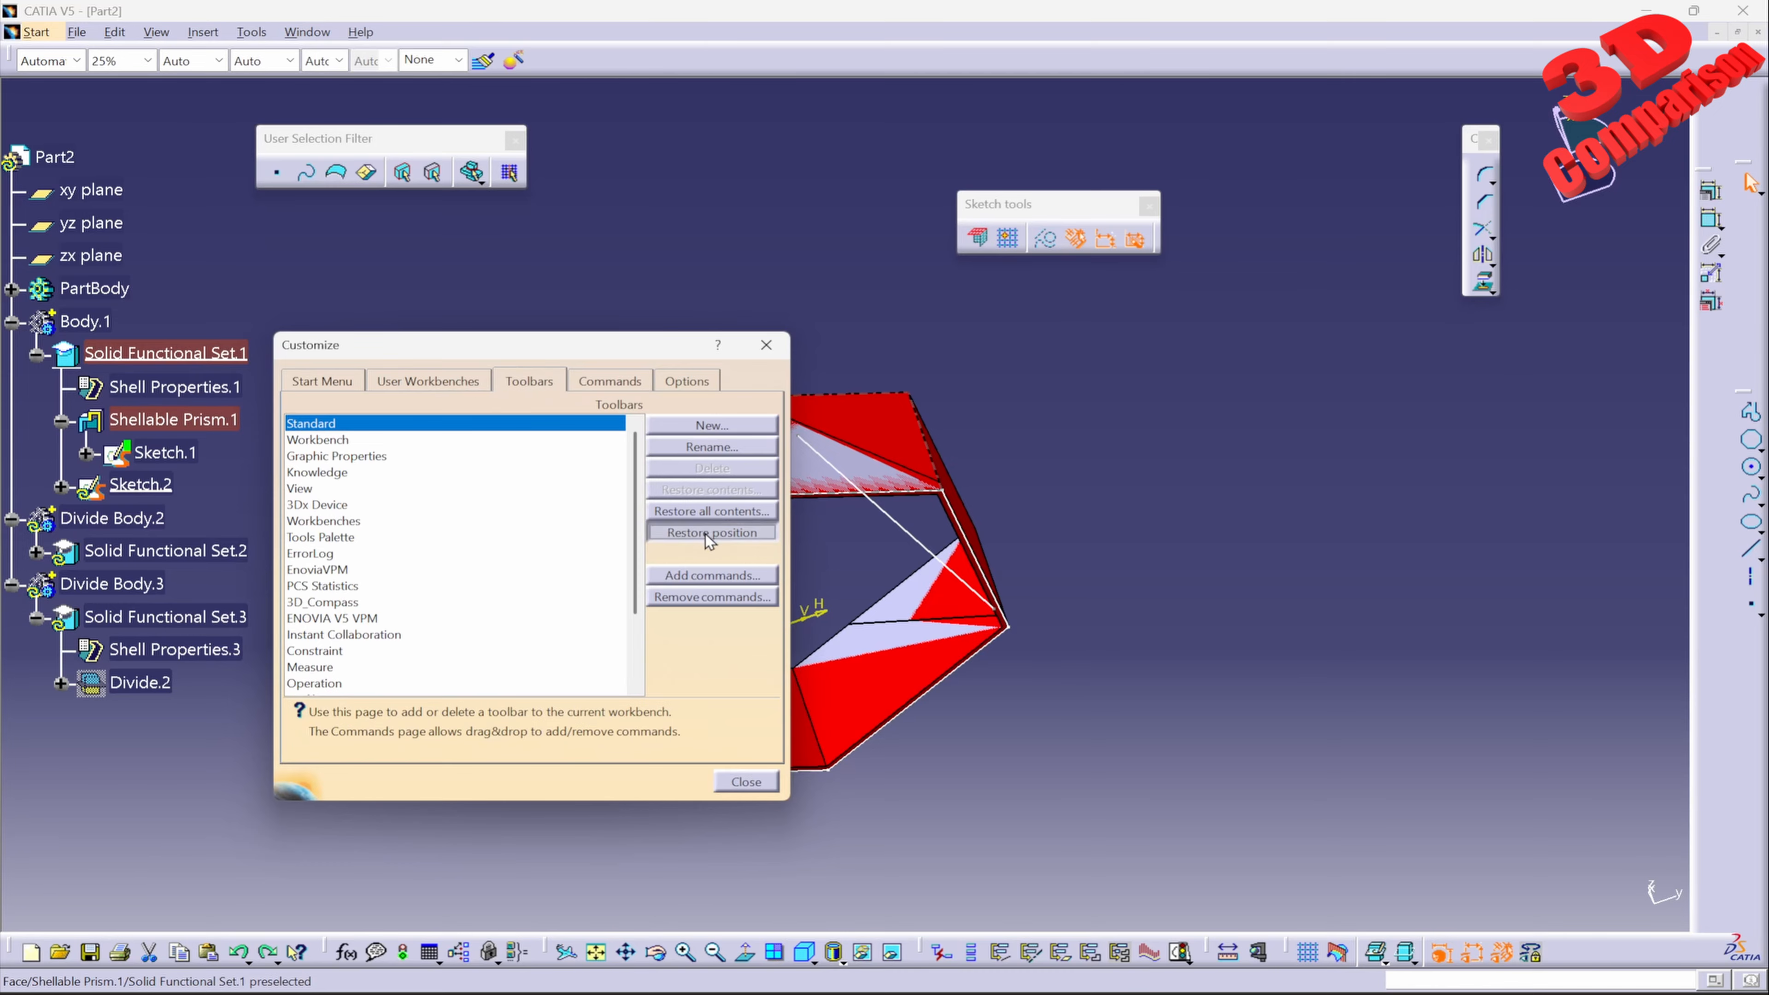
click(874, 553)
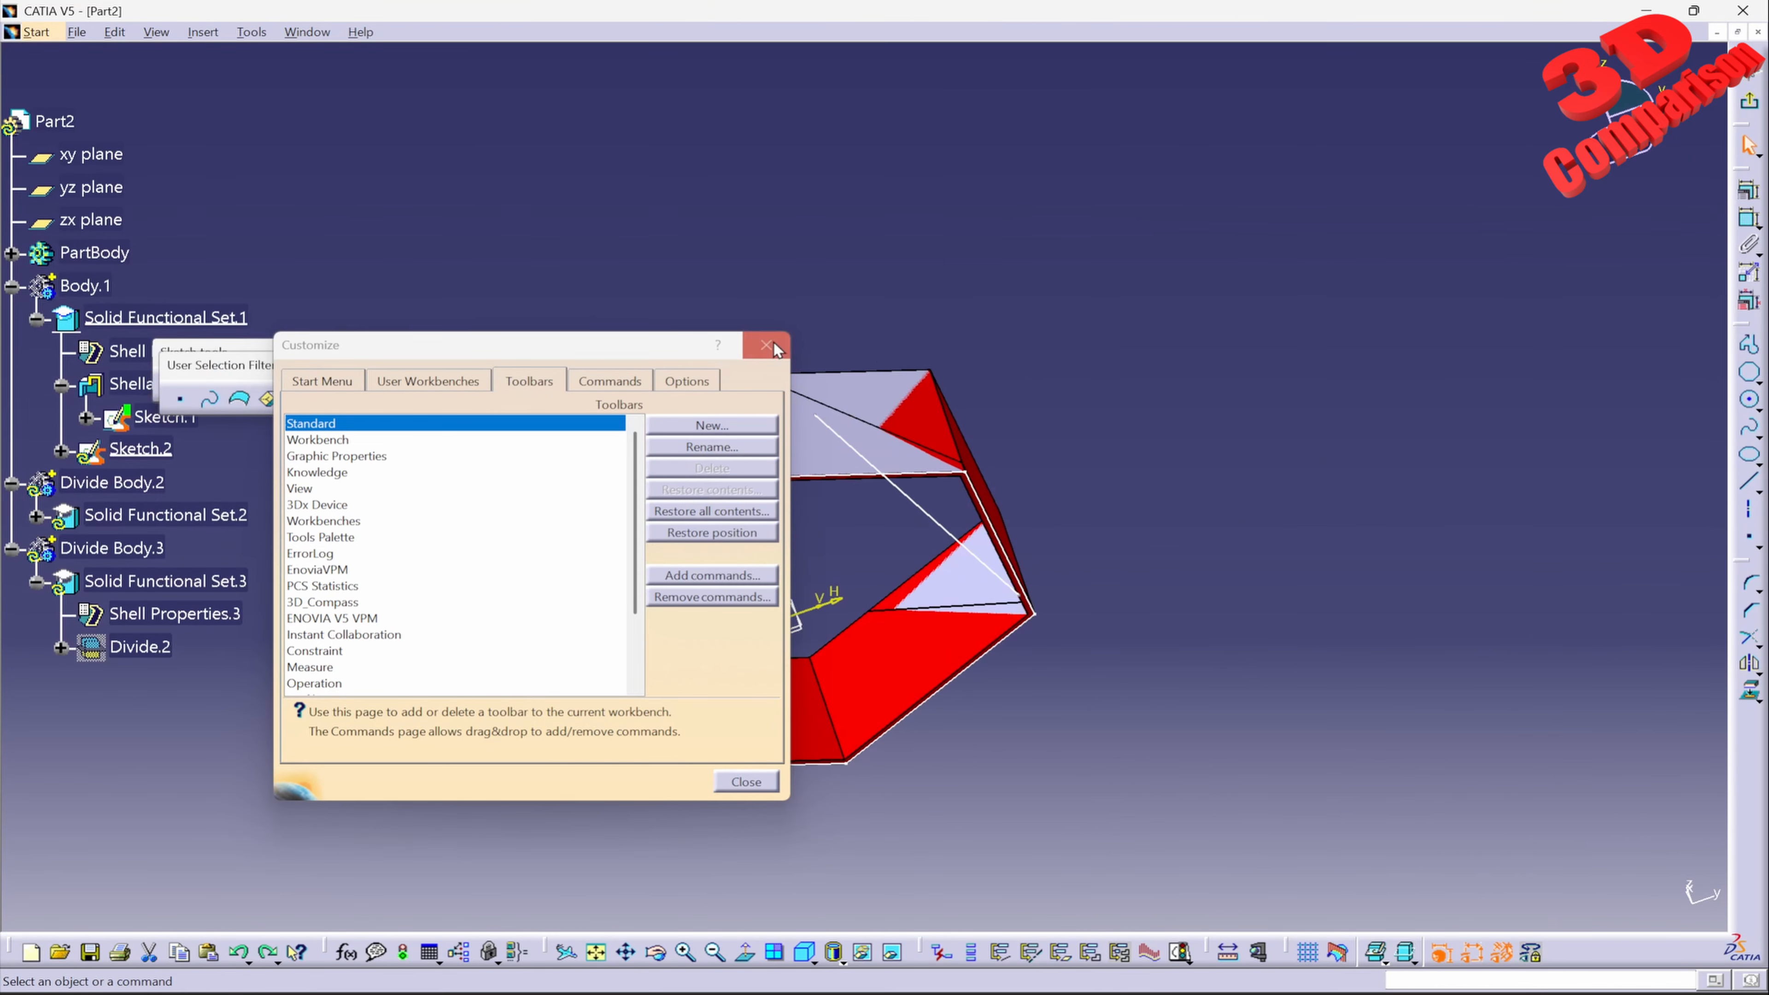
click(766, 345)
mouse_move(369, 366)
mouse_down()
mouse_move(972, 248)
mouse_move(1389, 112)
mouse_move(1010, 138)
mouse_up()
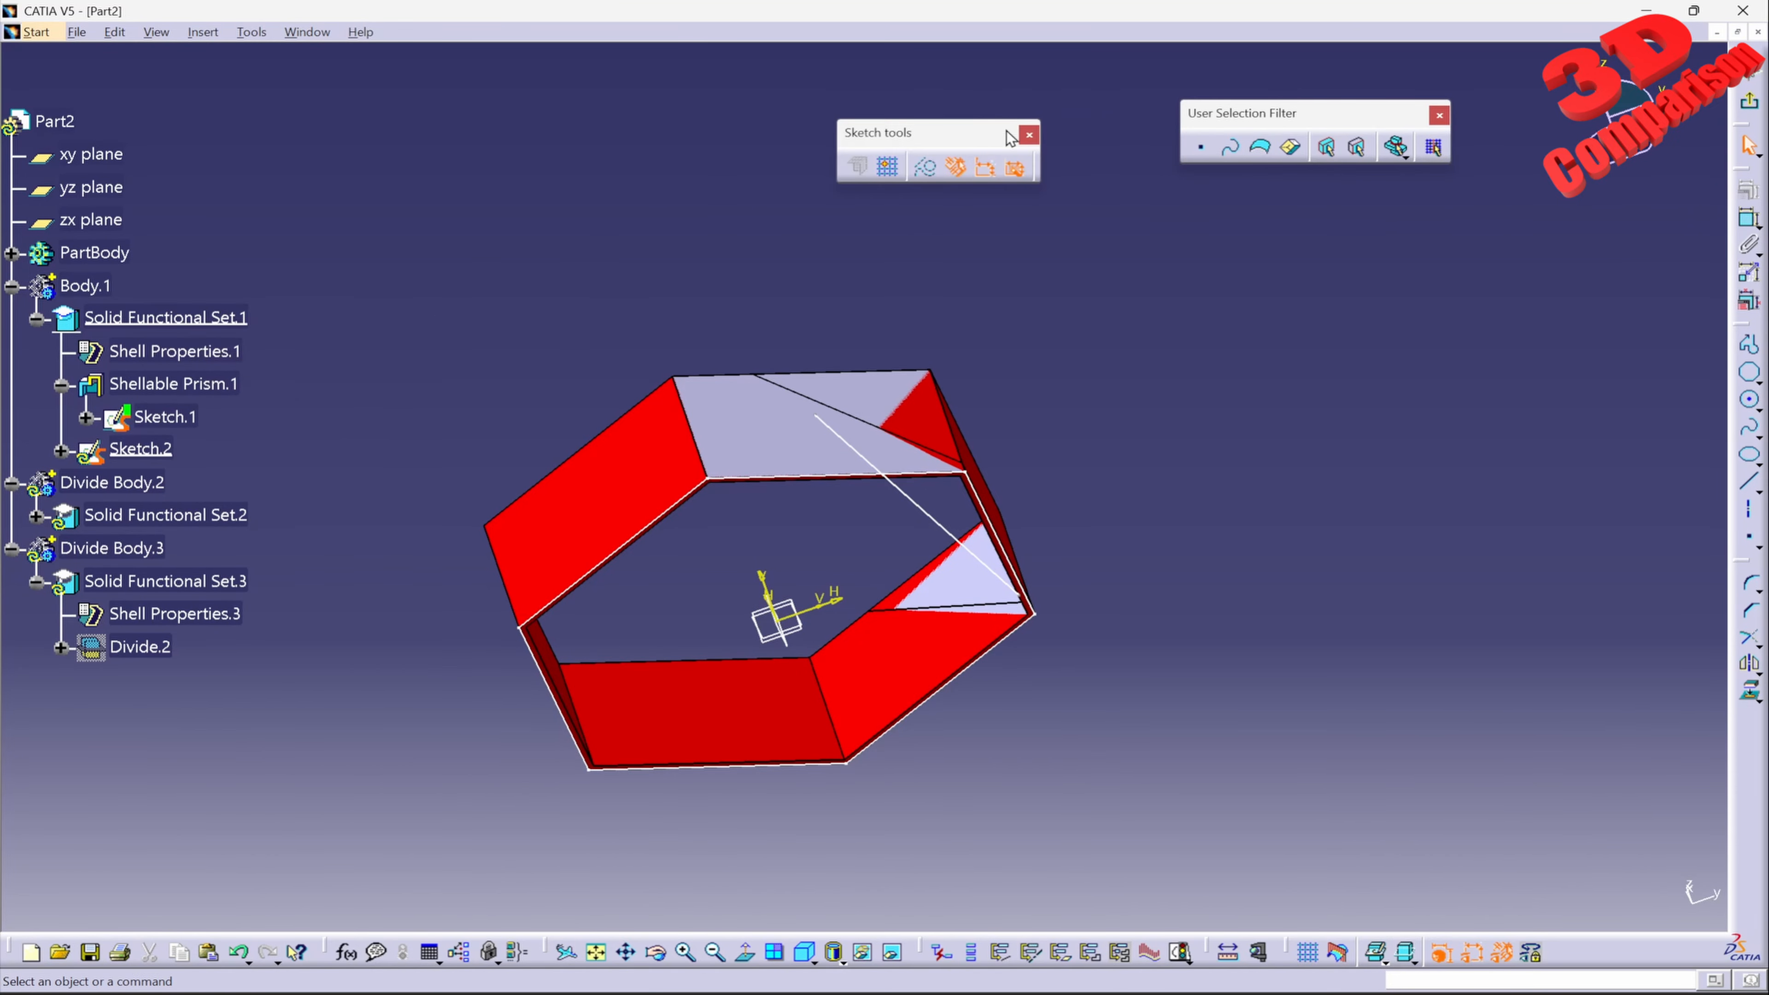
Exit Sketch.2 and hide Body.1 to leave only the two divided bodies displayed
click(1750, 101)
middle_drag(974, 448, 1014, 568)
right_click(102, 296)
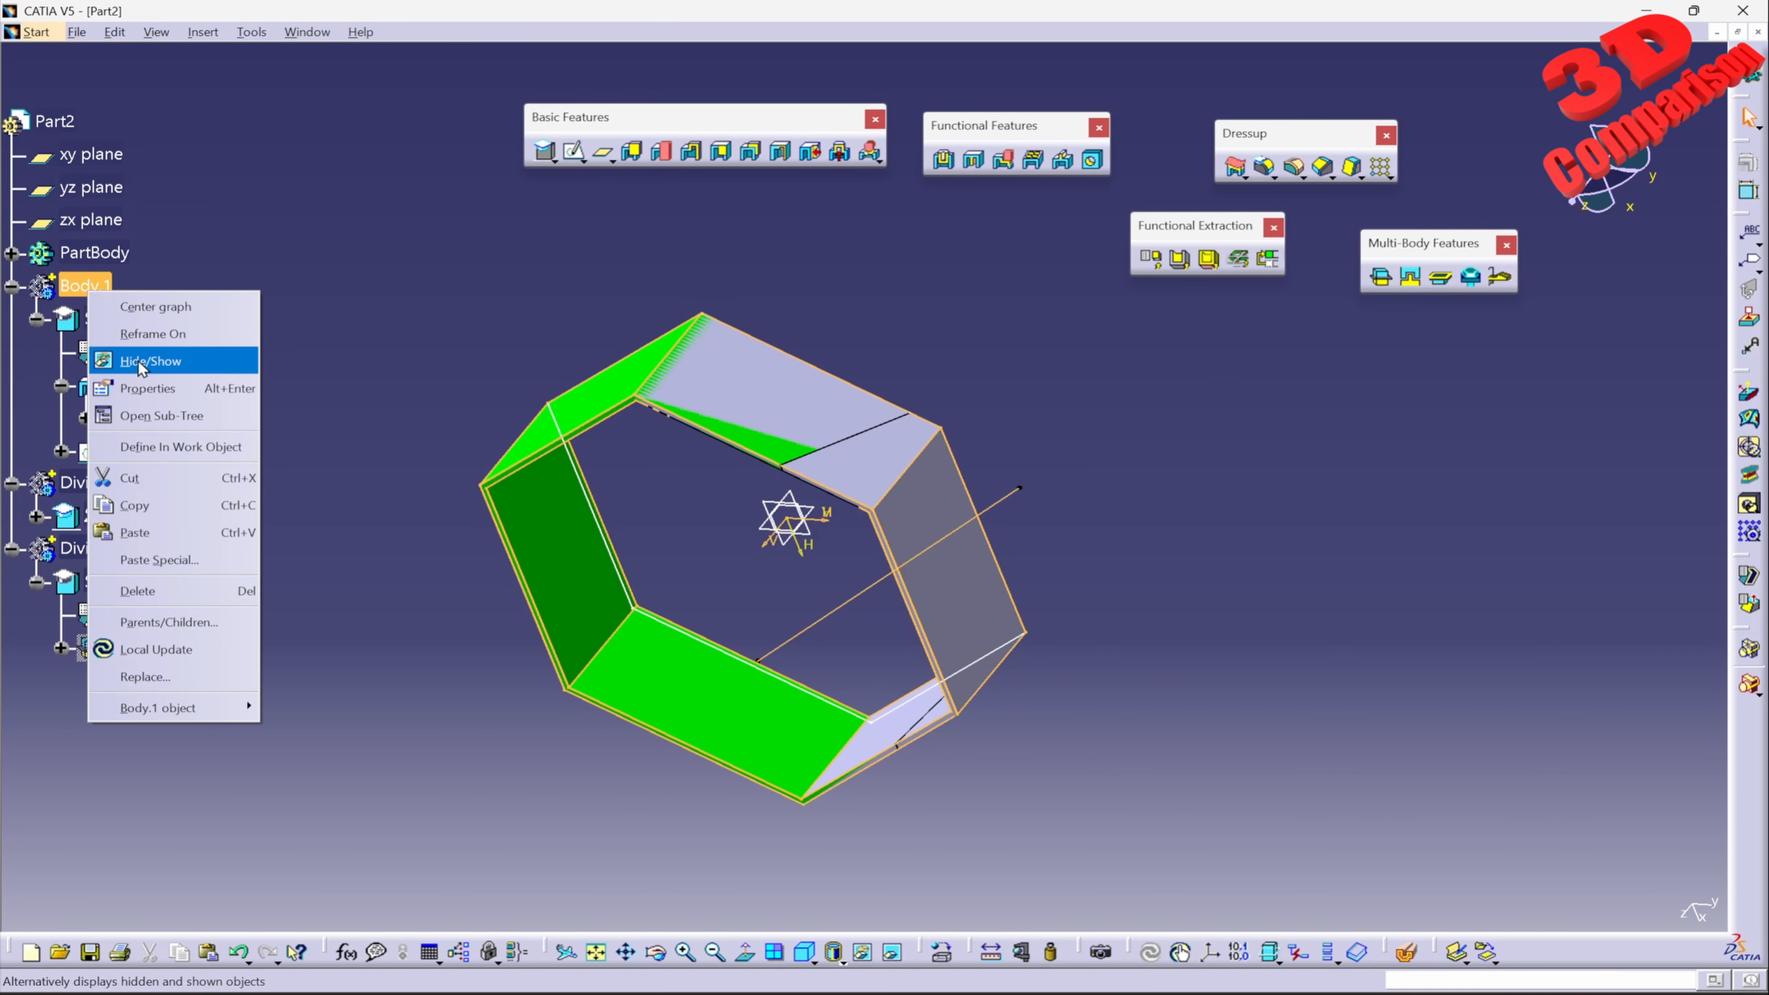
click(178, 360)
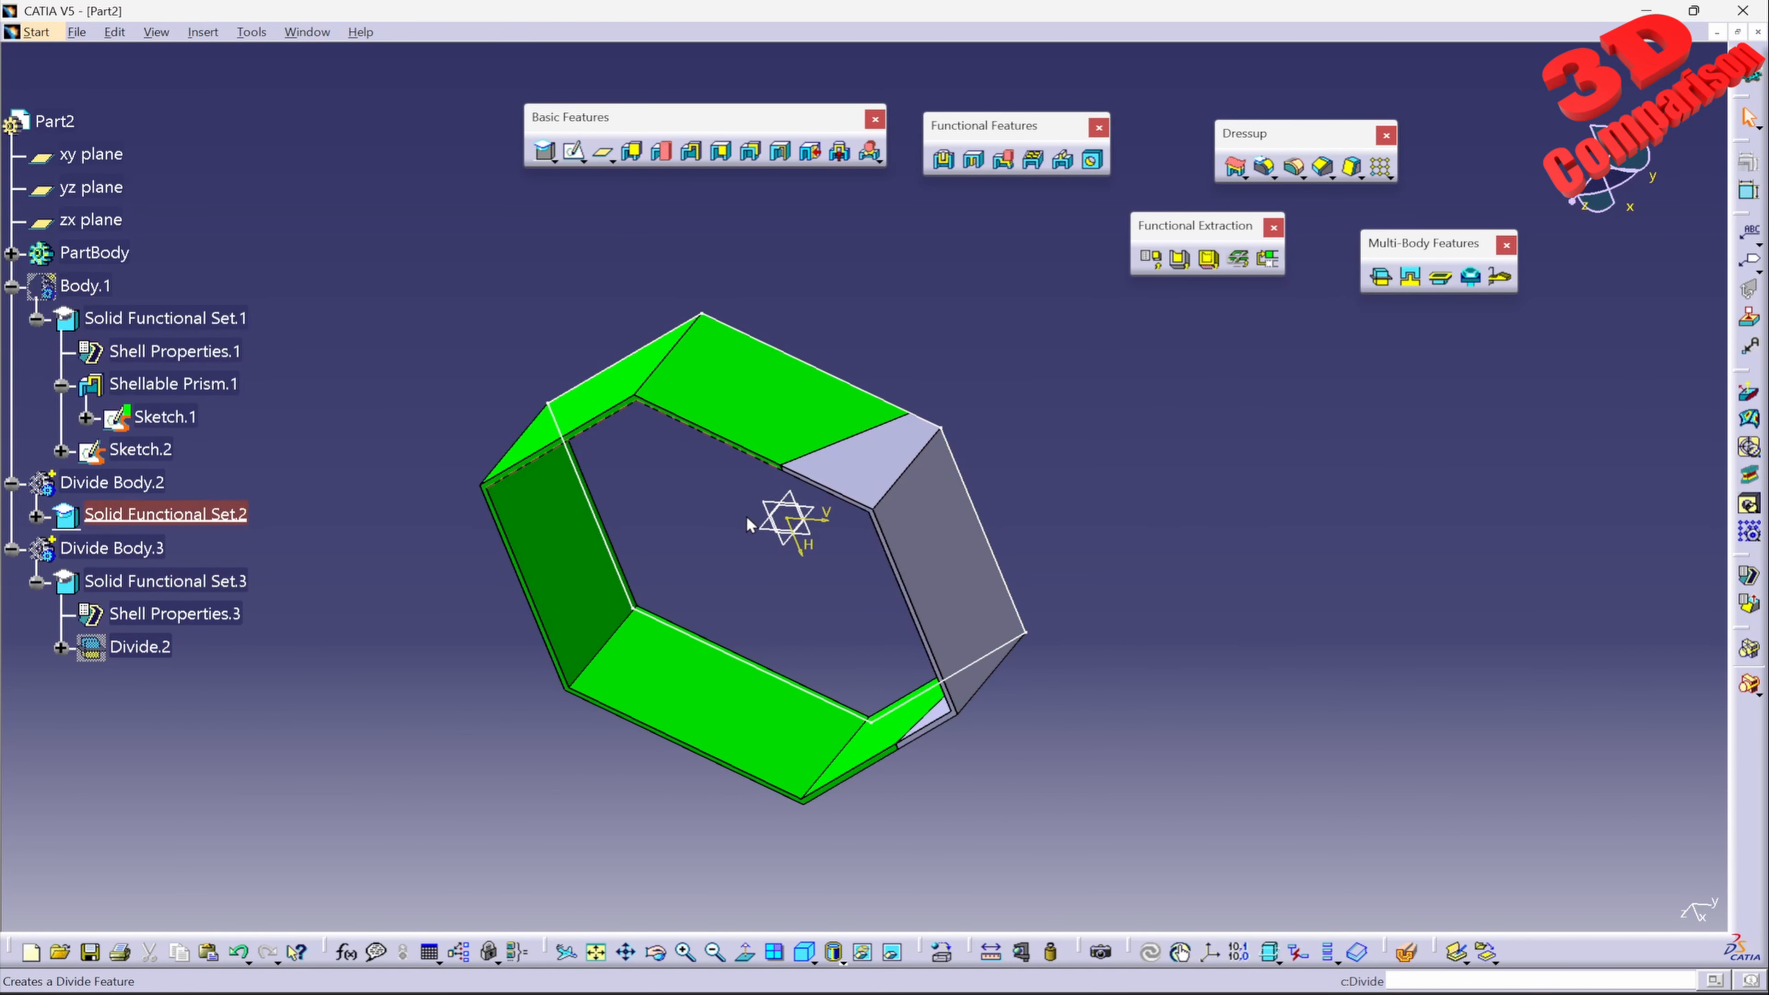
Reopen Sketch.2, adjust the placement of the Sketch tools toolbar, and exit the sketch
double_click(140, 449)
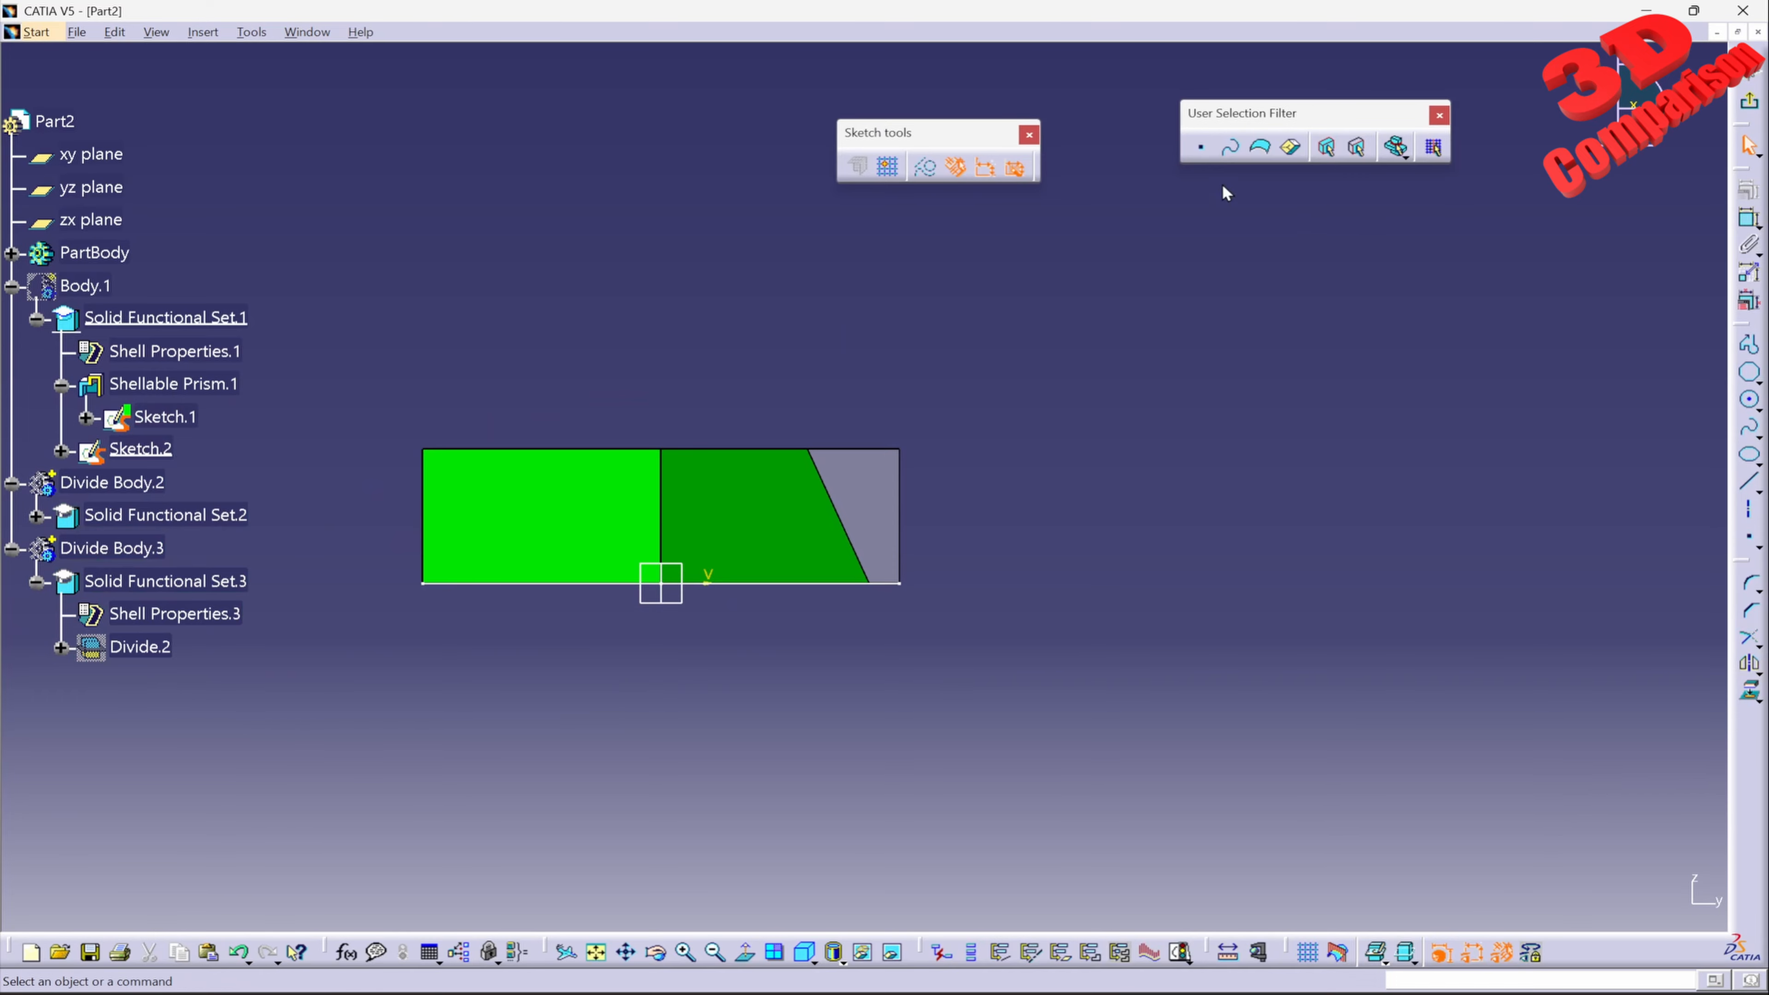
drag(947, 145, 971, 136)
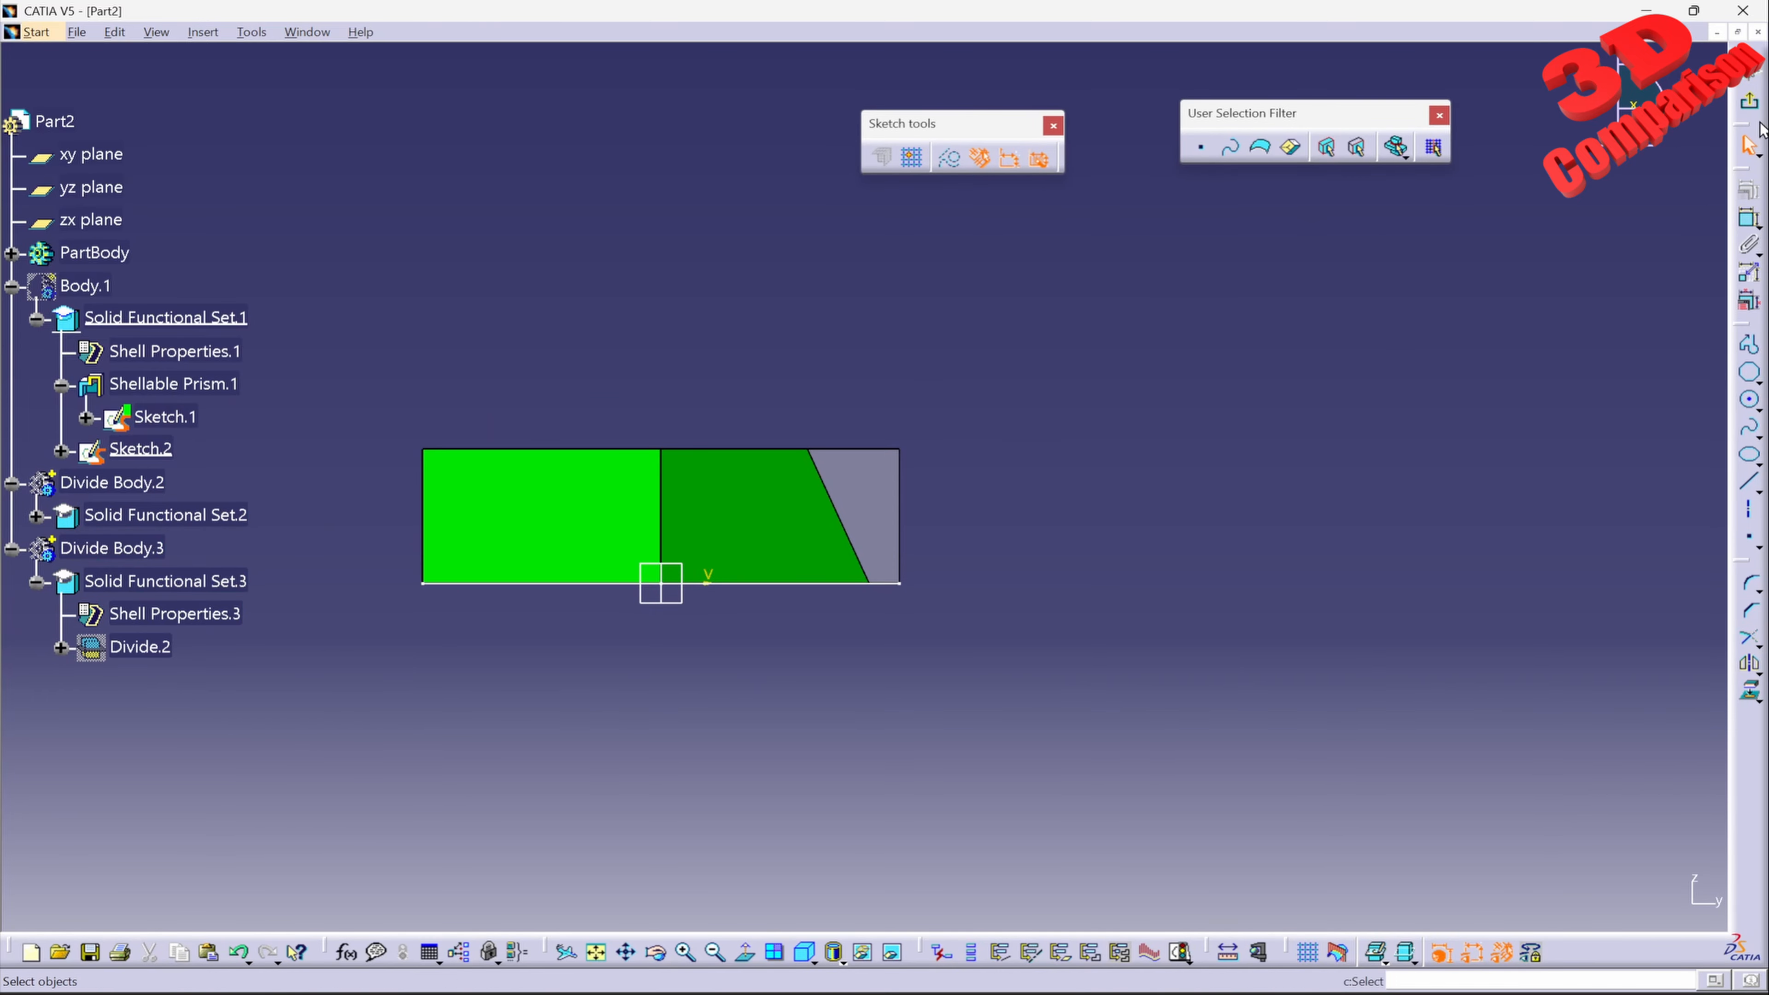
click(1752, 104)
Examine the divided ring and the definition of Shell Properties.1 without changing it
mouse_move(989, 466)
middle_down()
mouse_move(1072, 432)
mouse_move(962, 577)
mouse_move(1003, 358)
mouse_move(967, 551)
mouse_move(861, 577)
mouse_move(909, 518)
middle_up()
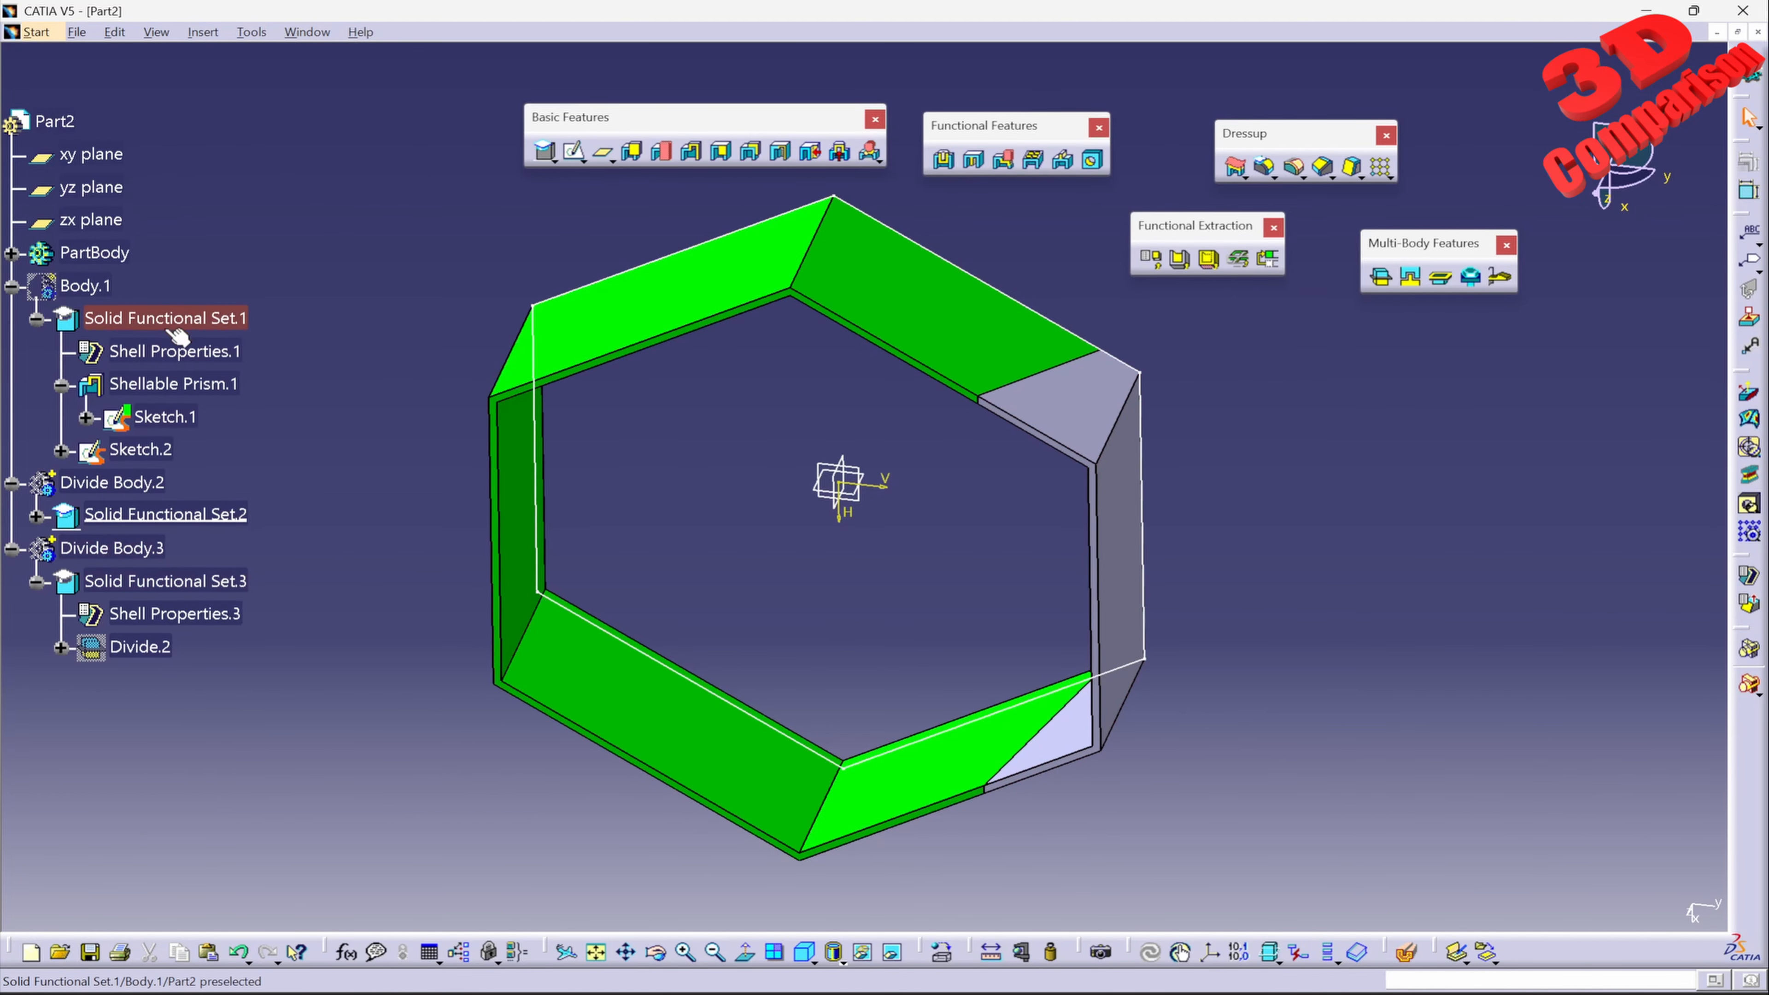
double_click(174, 351)
click(1518, 862)
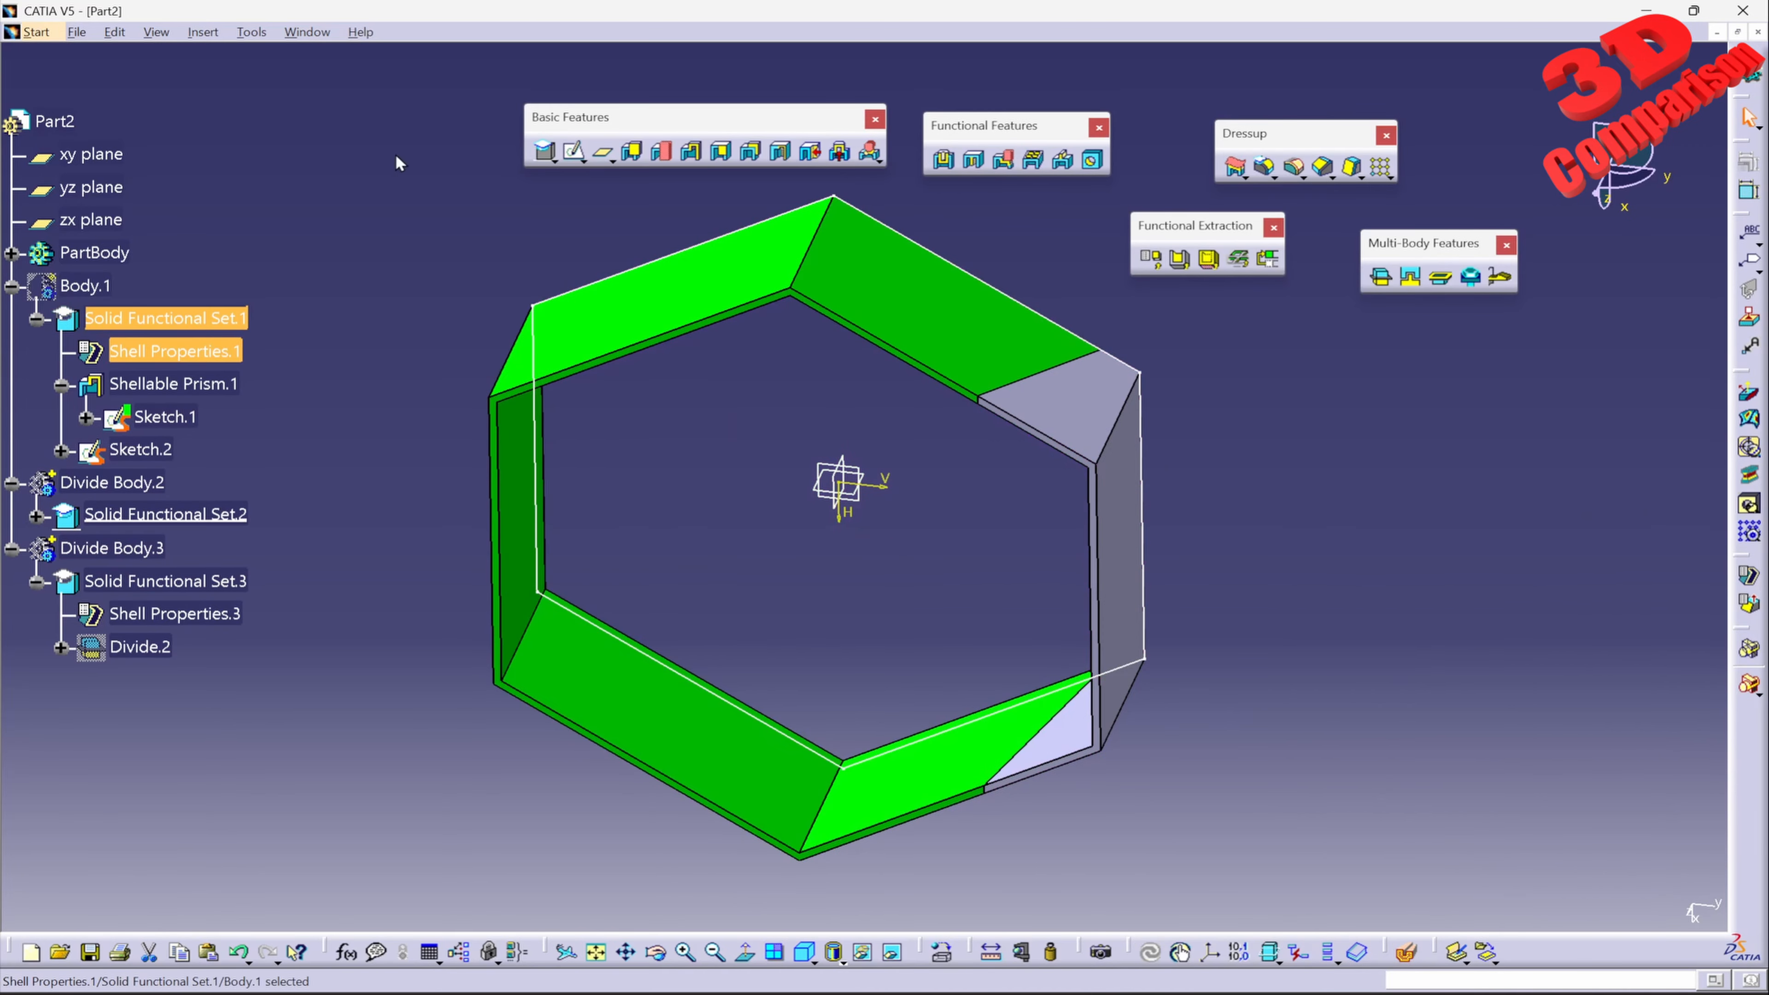
Create a new document of type Part
click(76, 31)
click(105, 52)
key(p)
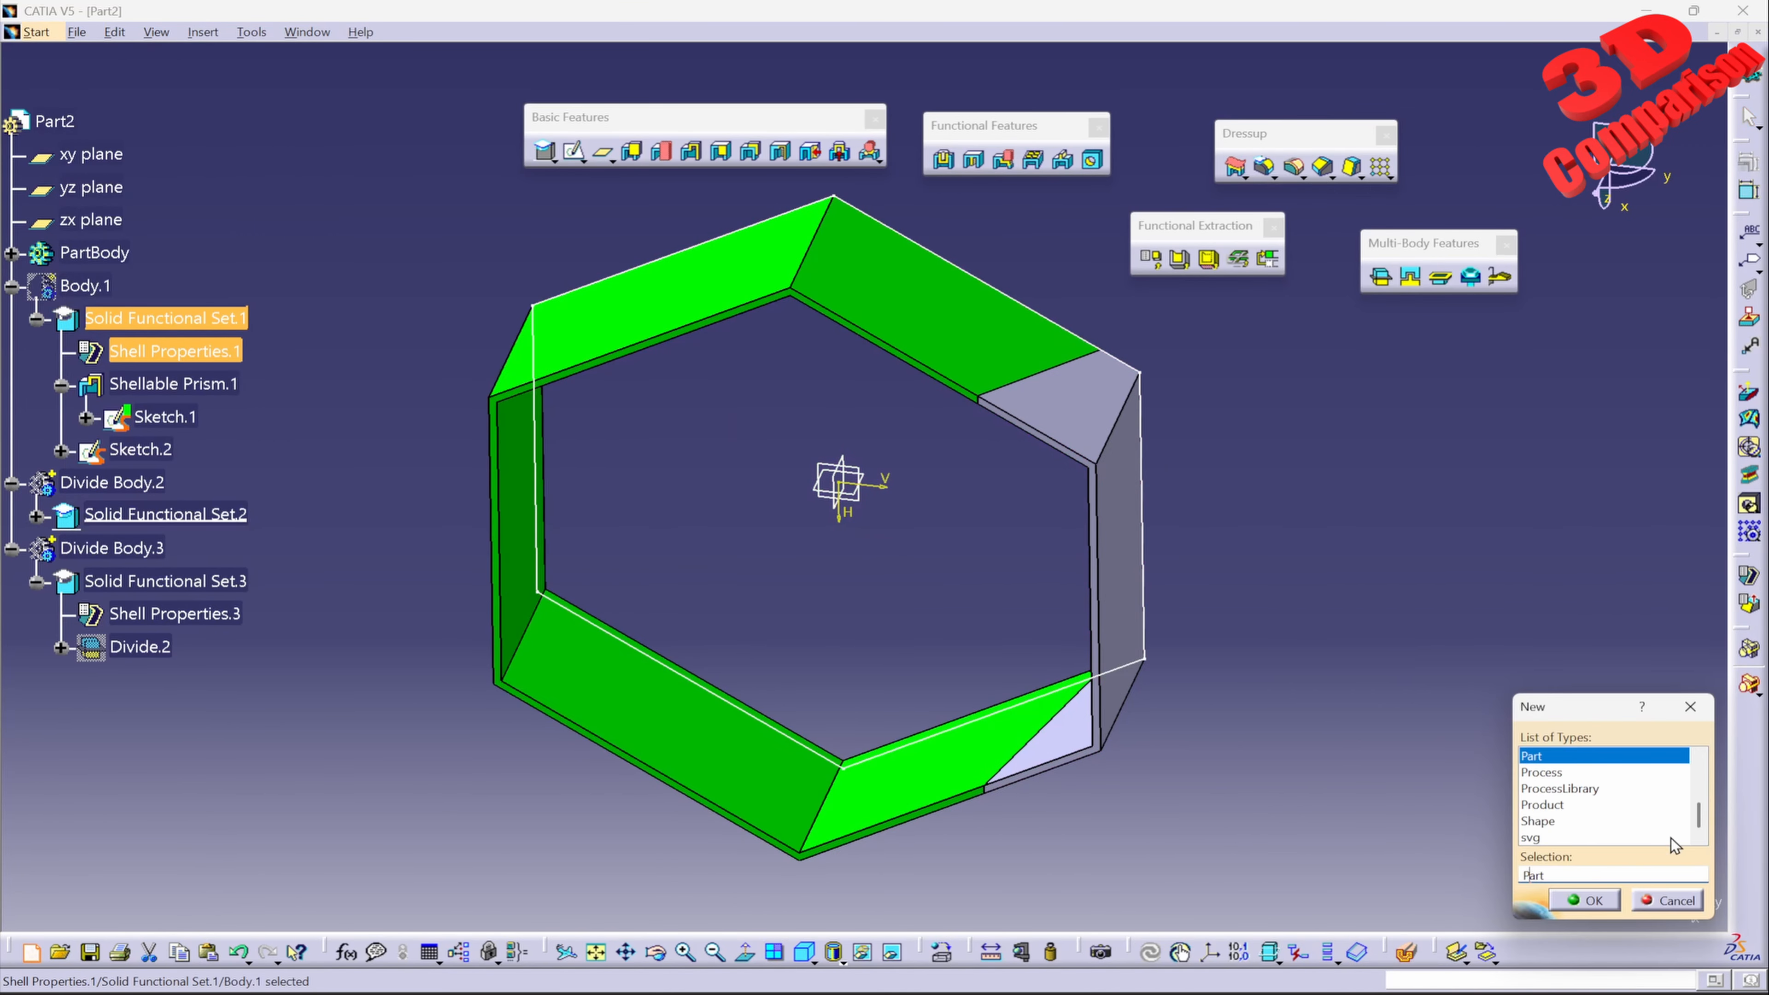
click(1593, 901)
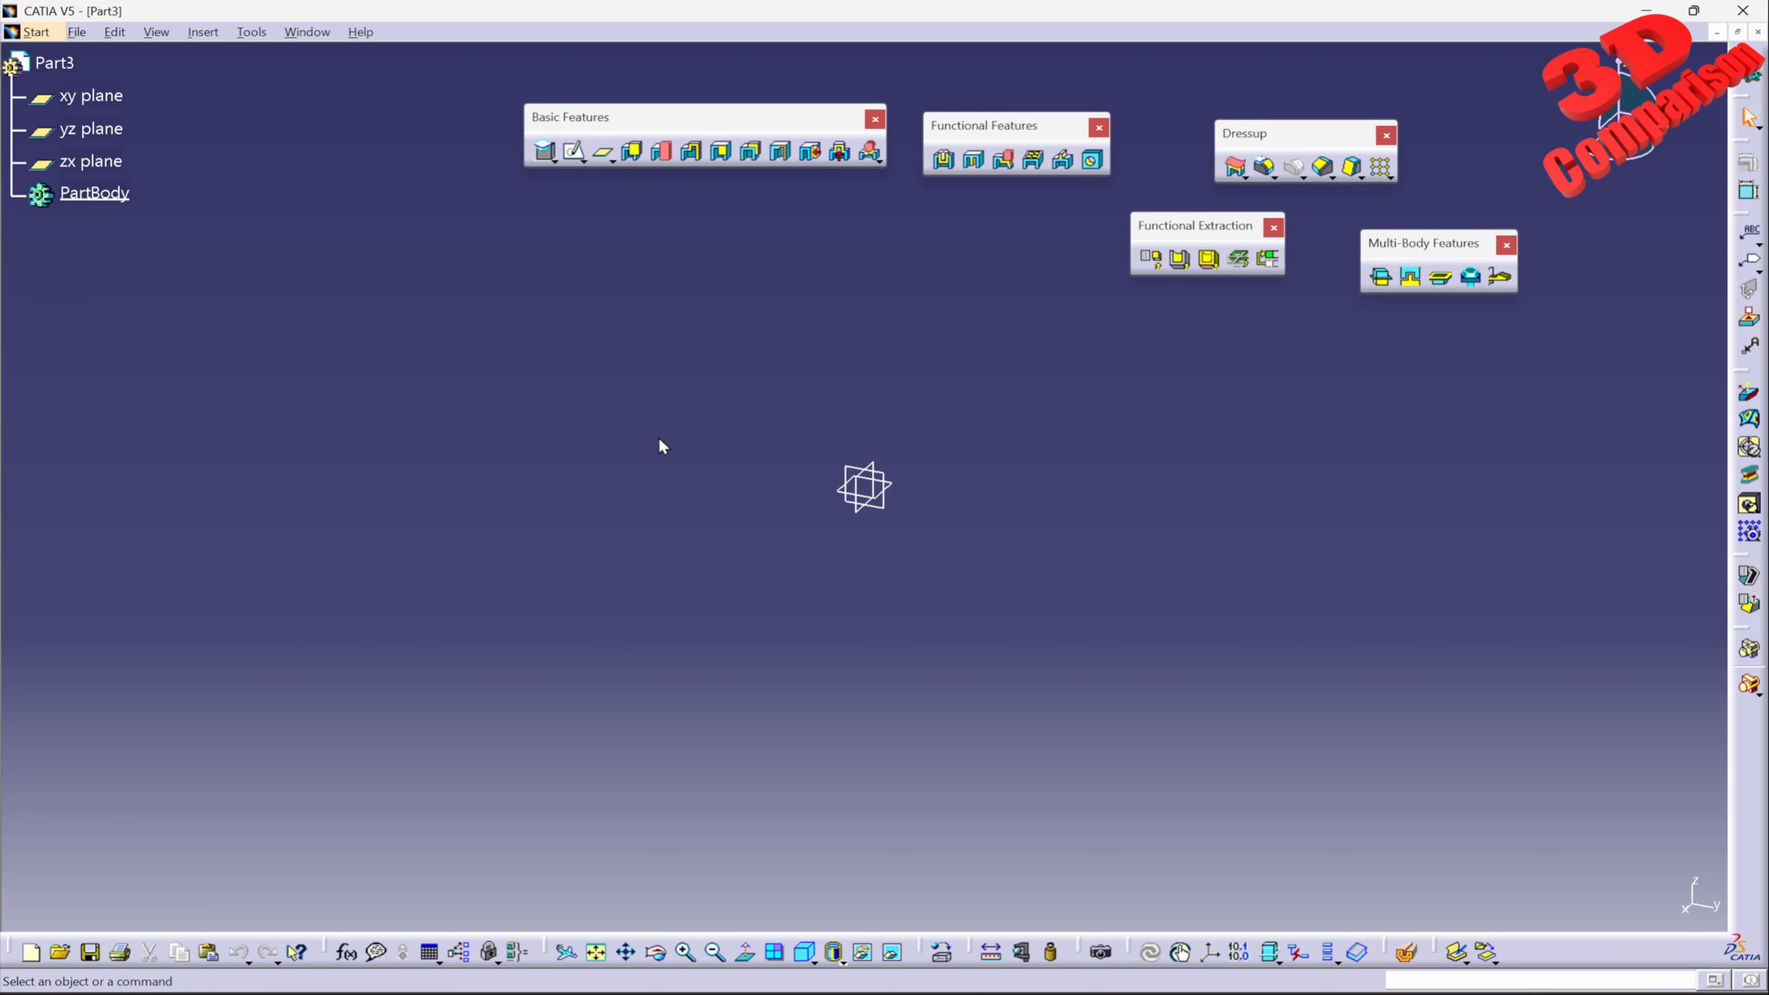
Start a sketch on the xy plane of the new part
middle_drag(661, 446, 665, 499)
click(59, 95)
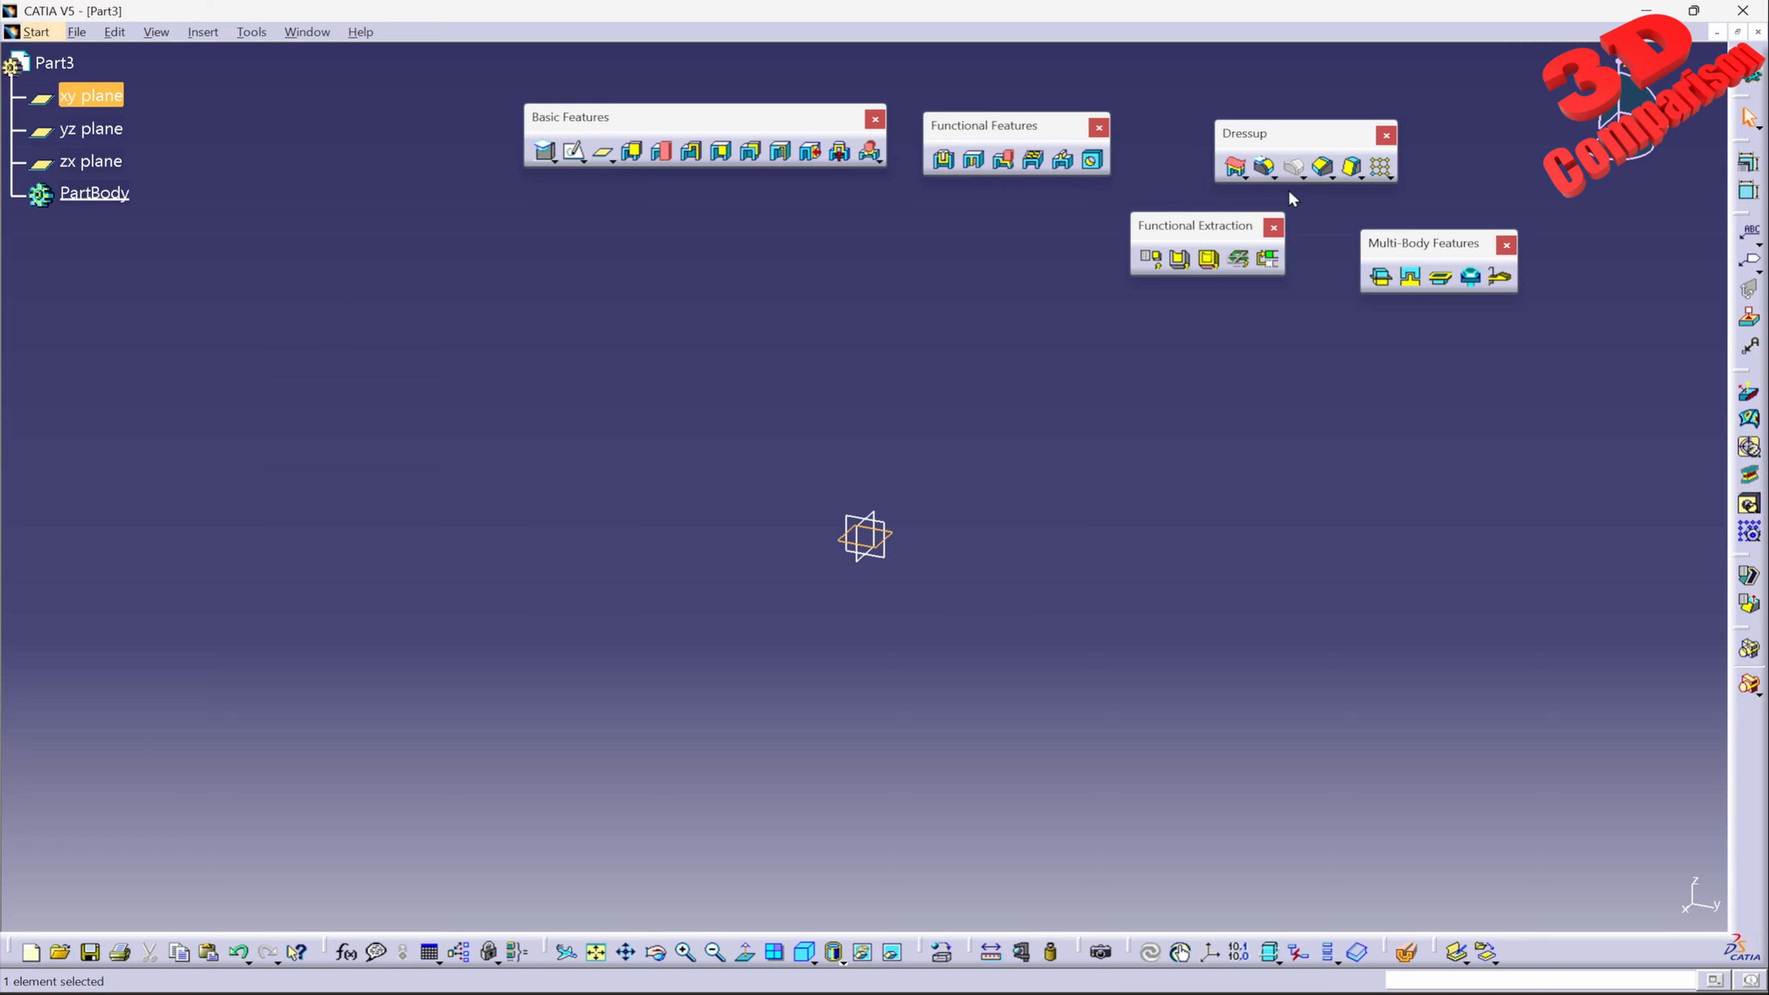
click(583, 162)
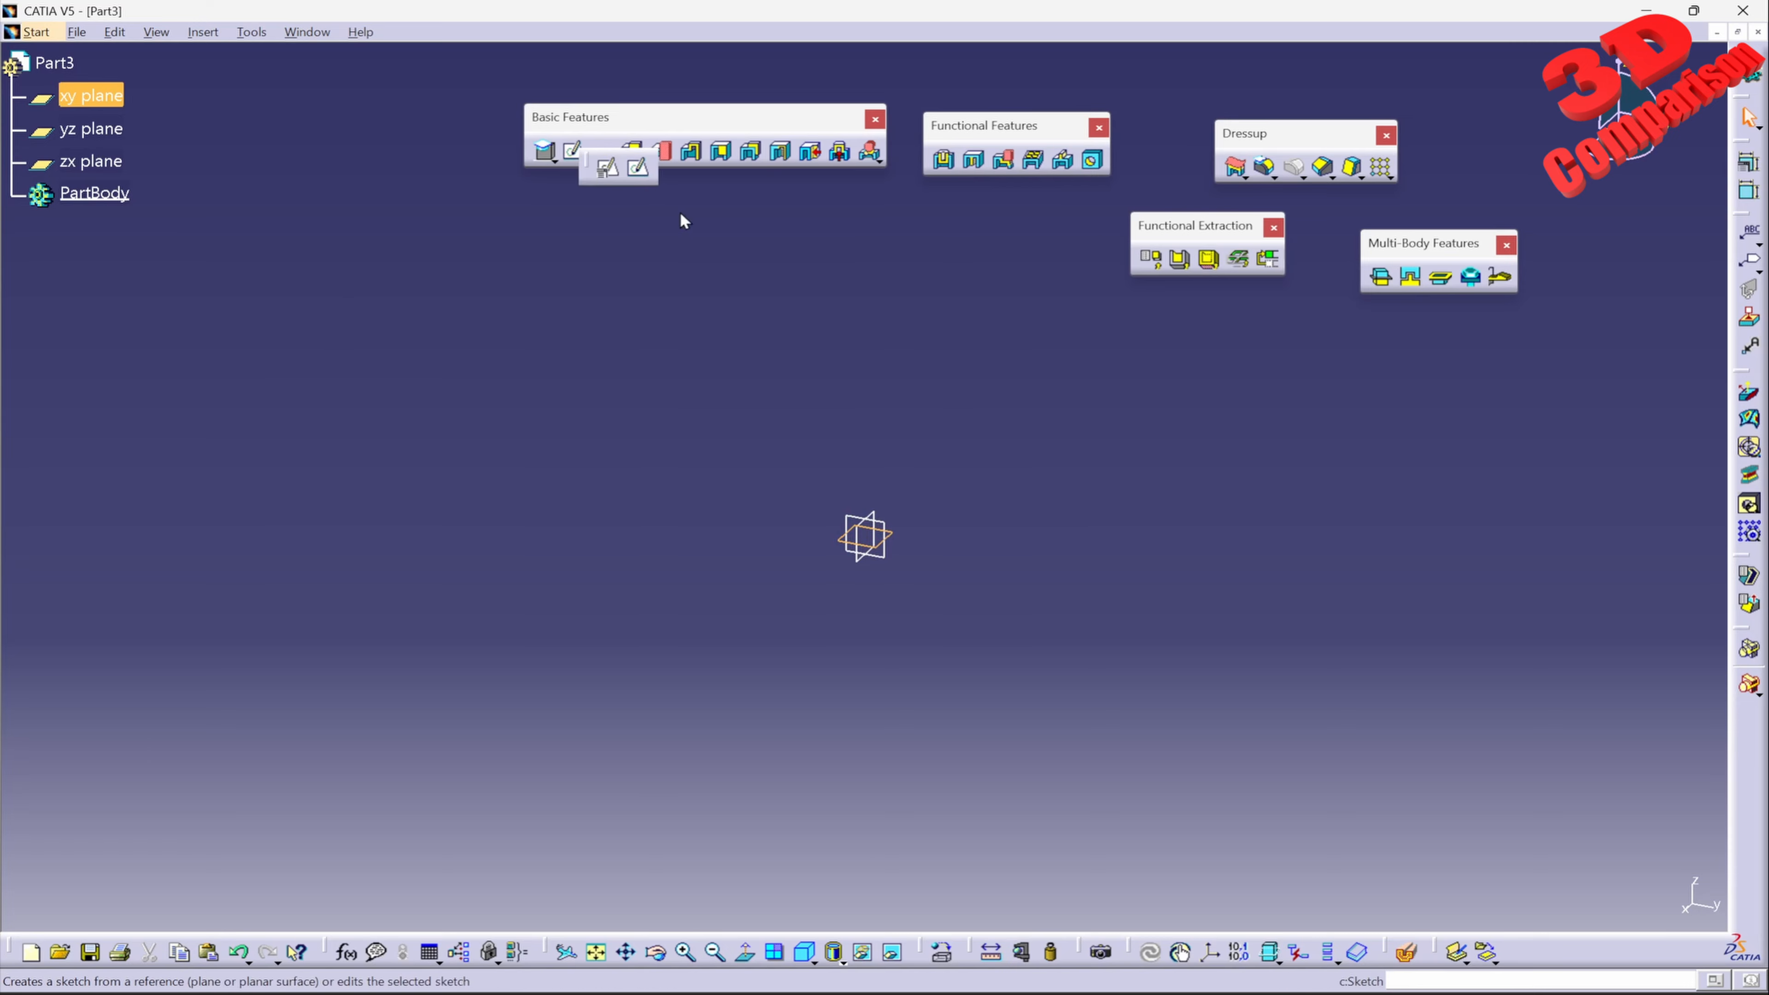
click(638, 167)
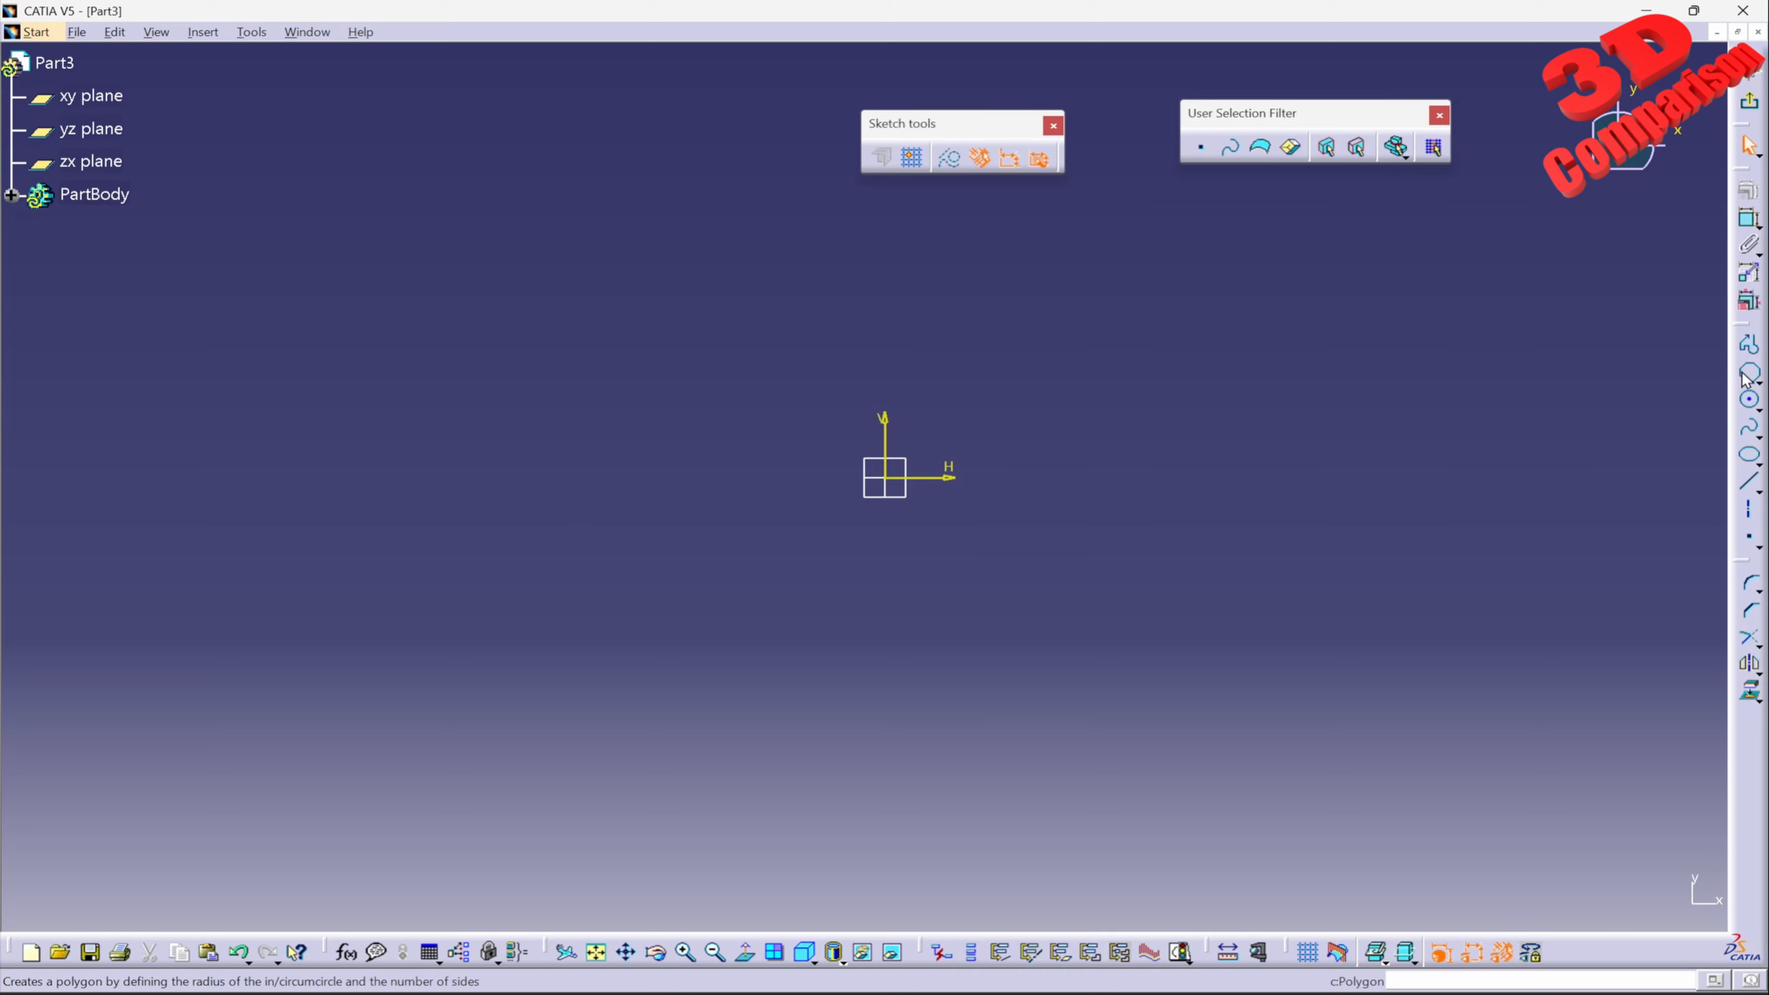
Sketch a hexagon centred on the origin with an inscribed circle about 148.6 mm in diameter
click(1750, 374)
click(884, 478)
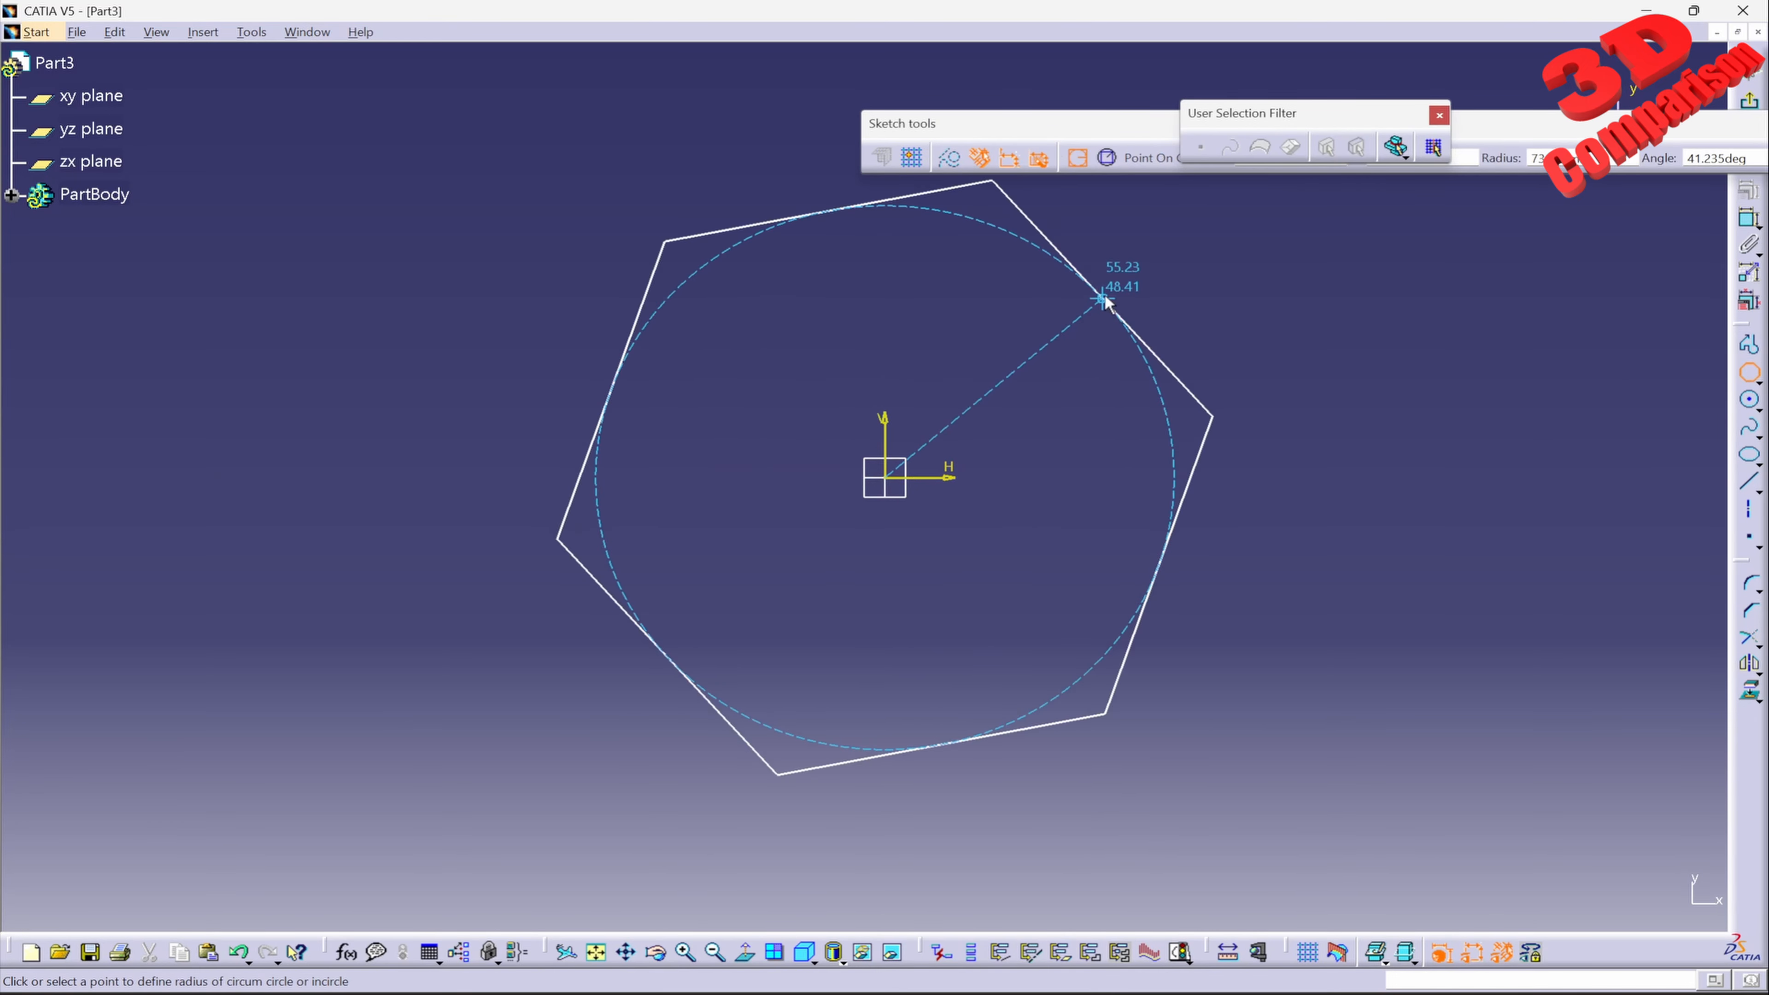
click(1104, 299)
middle_drag(1331, 288, 1287, 367)
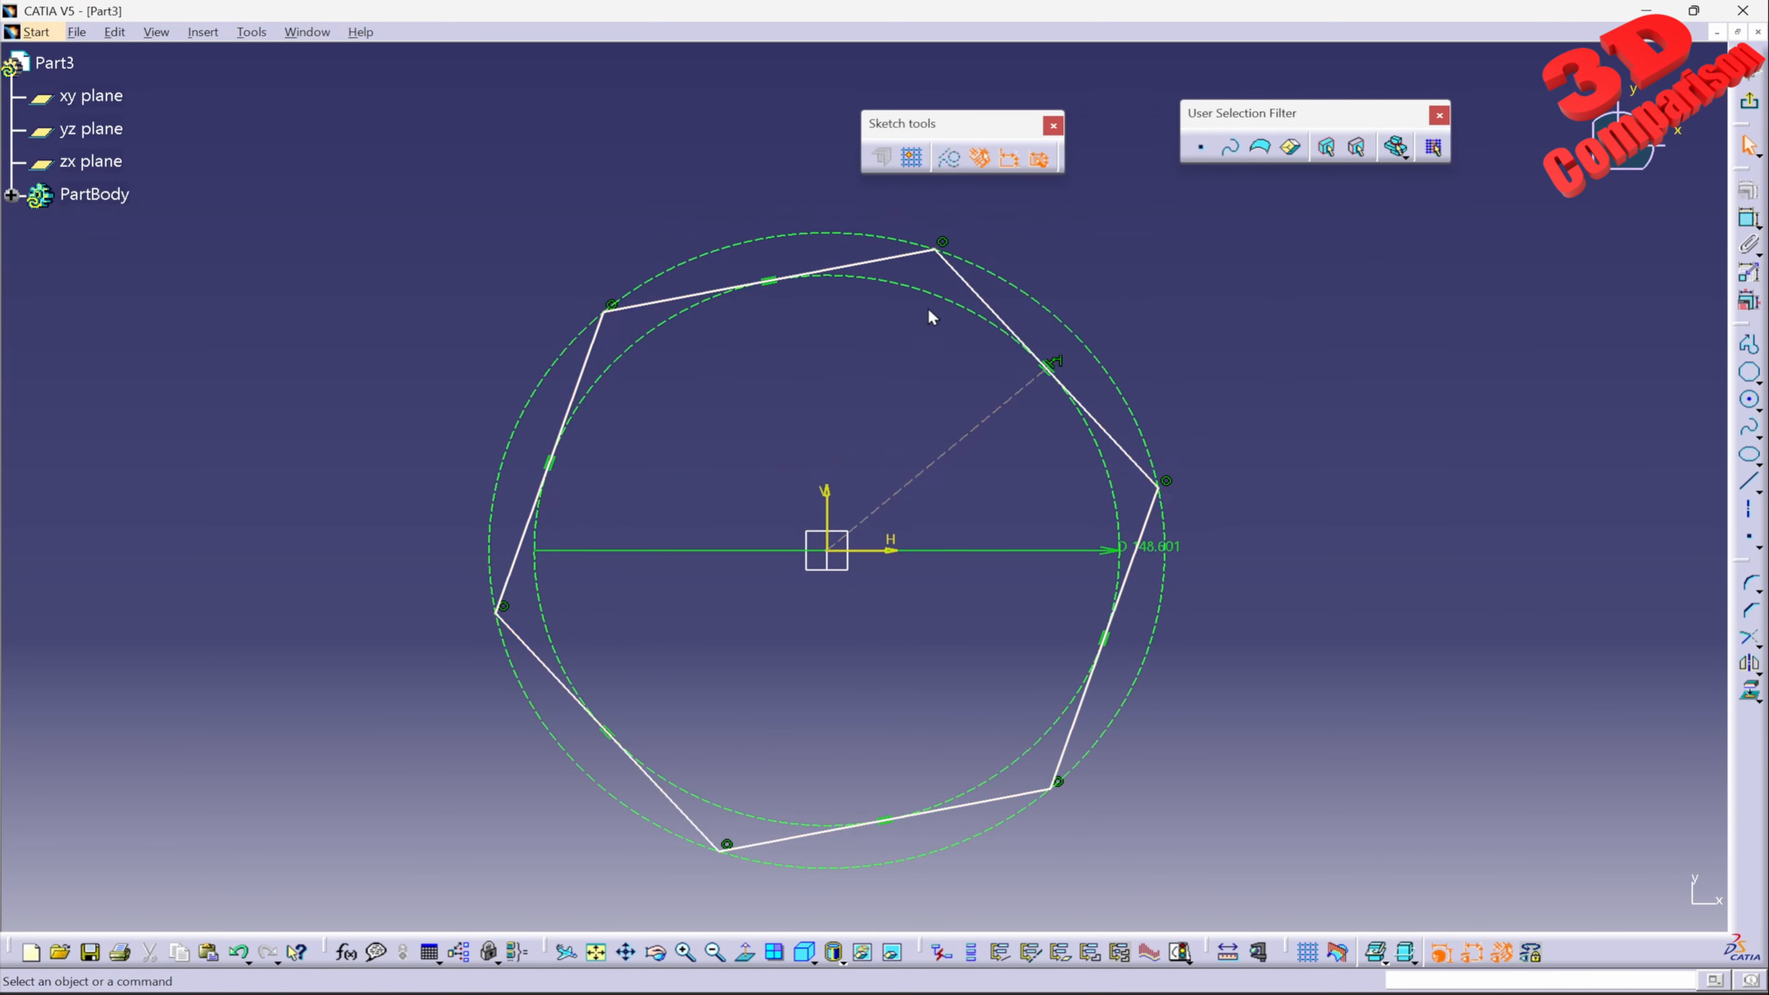
Constrain the hexagon's upper edge to be horizontal
click(916, 253)
click(1748, 190)
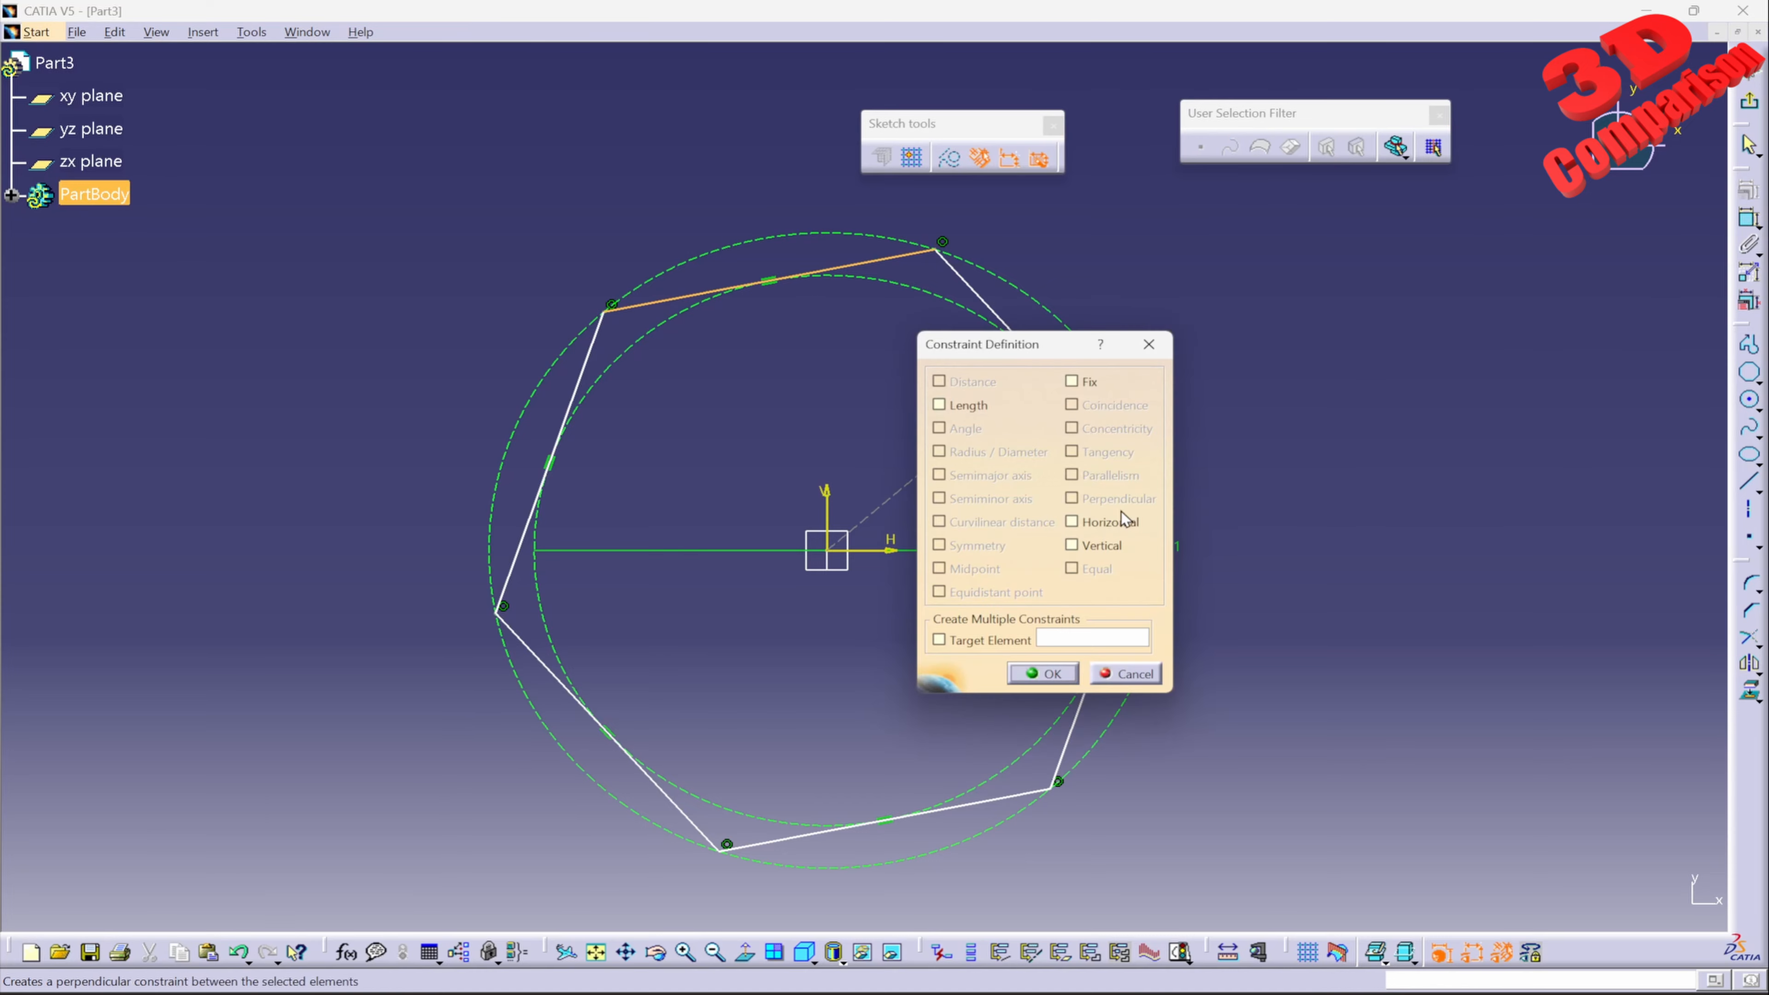
click(1106, 524)
click(1042, 673)
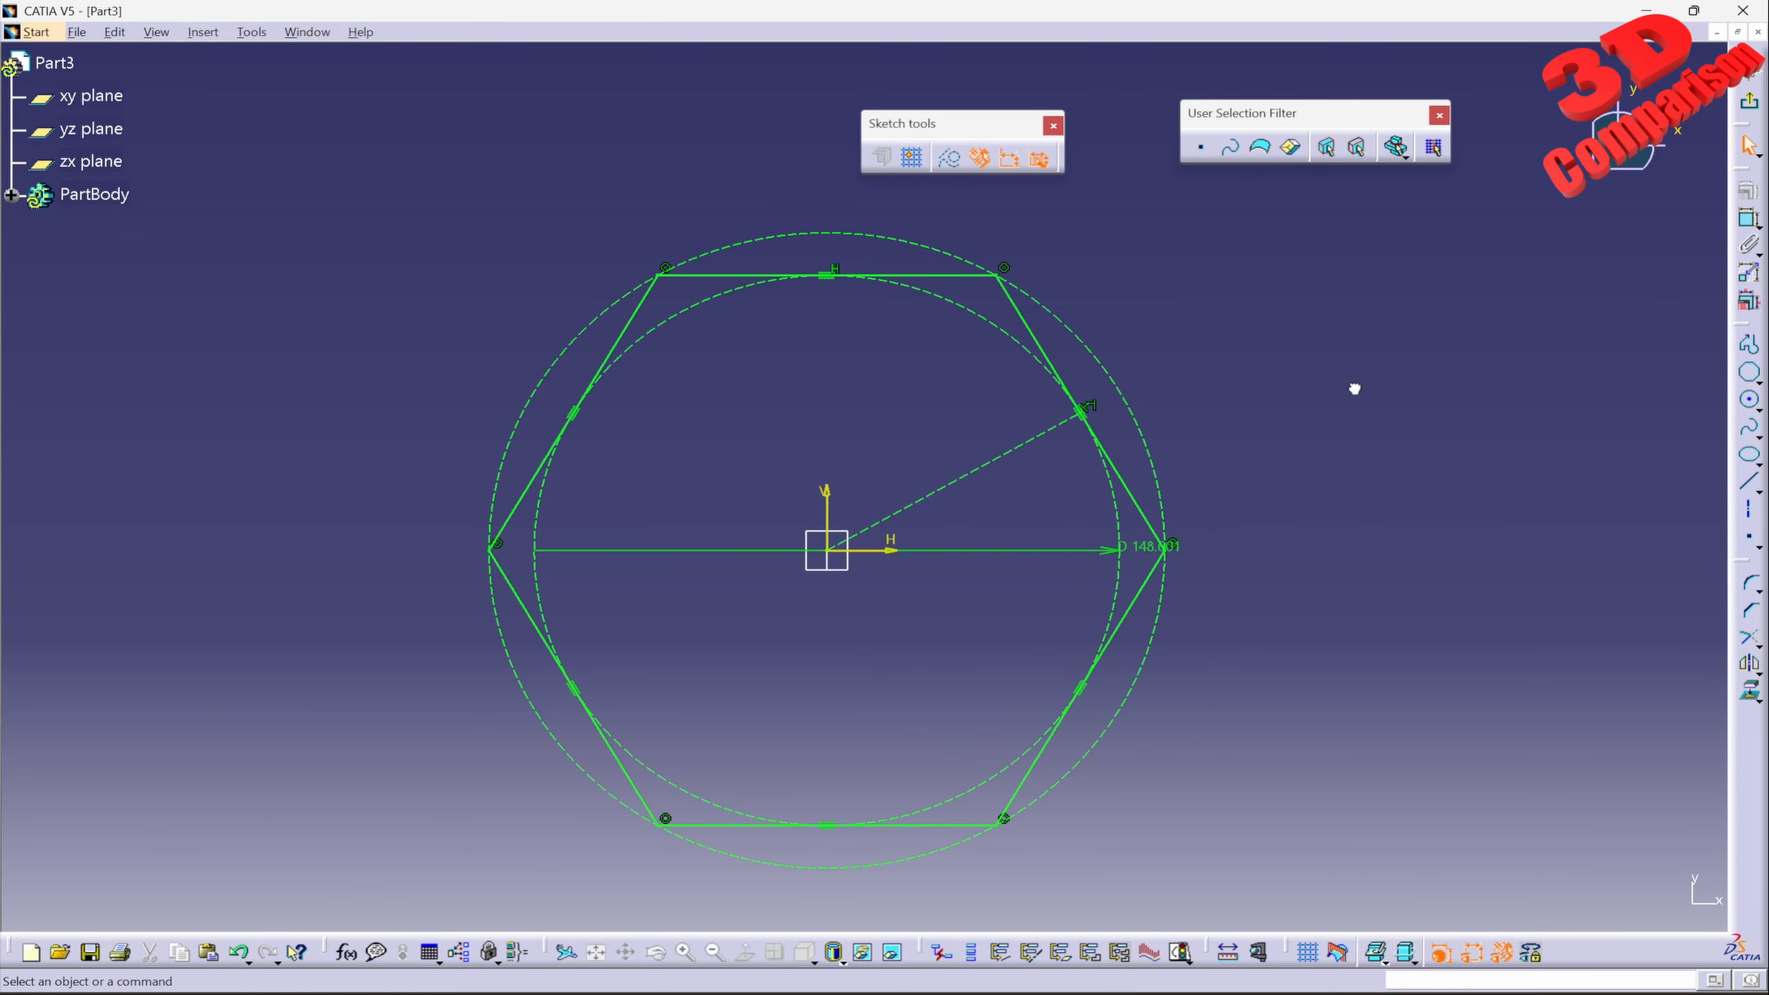
Set the diameter of the hexagon's inscribed circle to 150 mm and exit the sketch
double_click(1141, 550)
text(150mm)
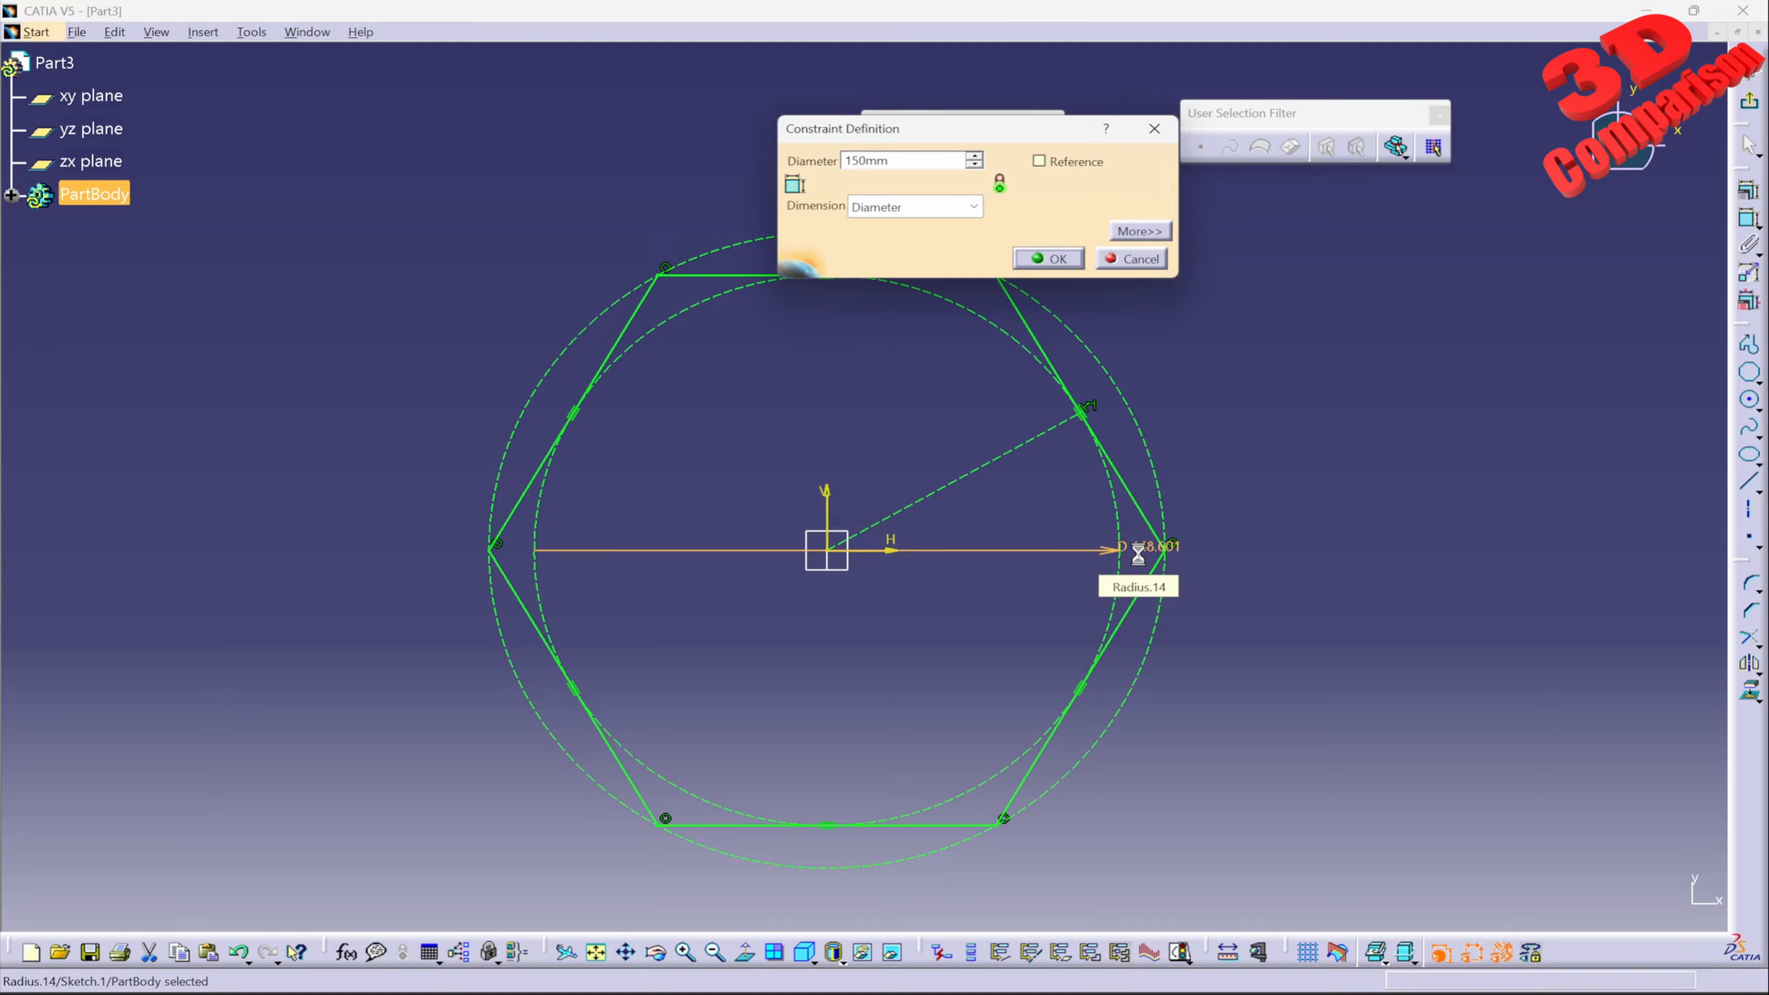
key(Return)
click(1749, 101)
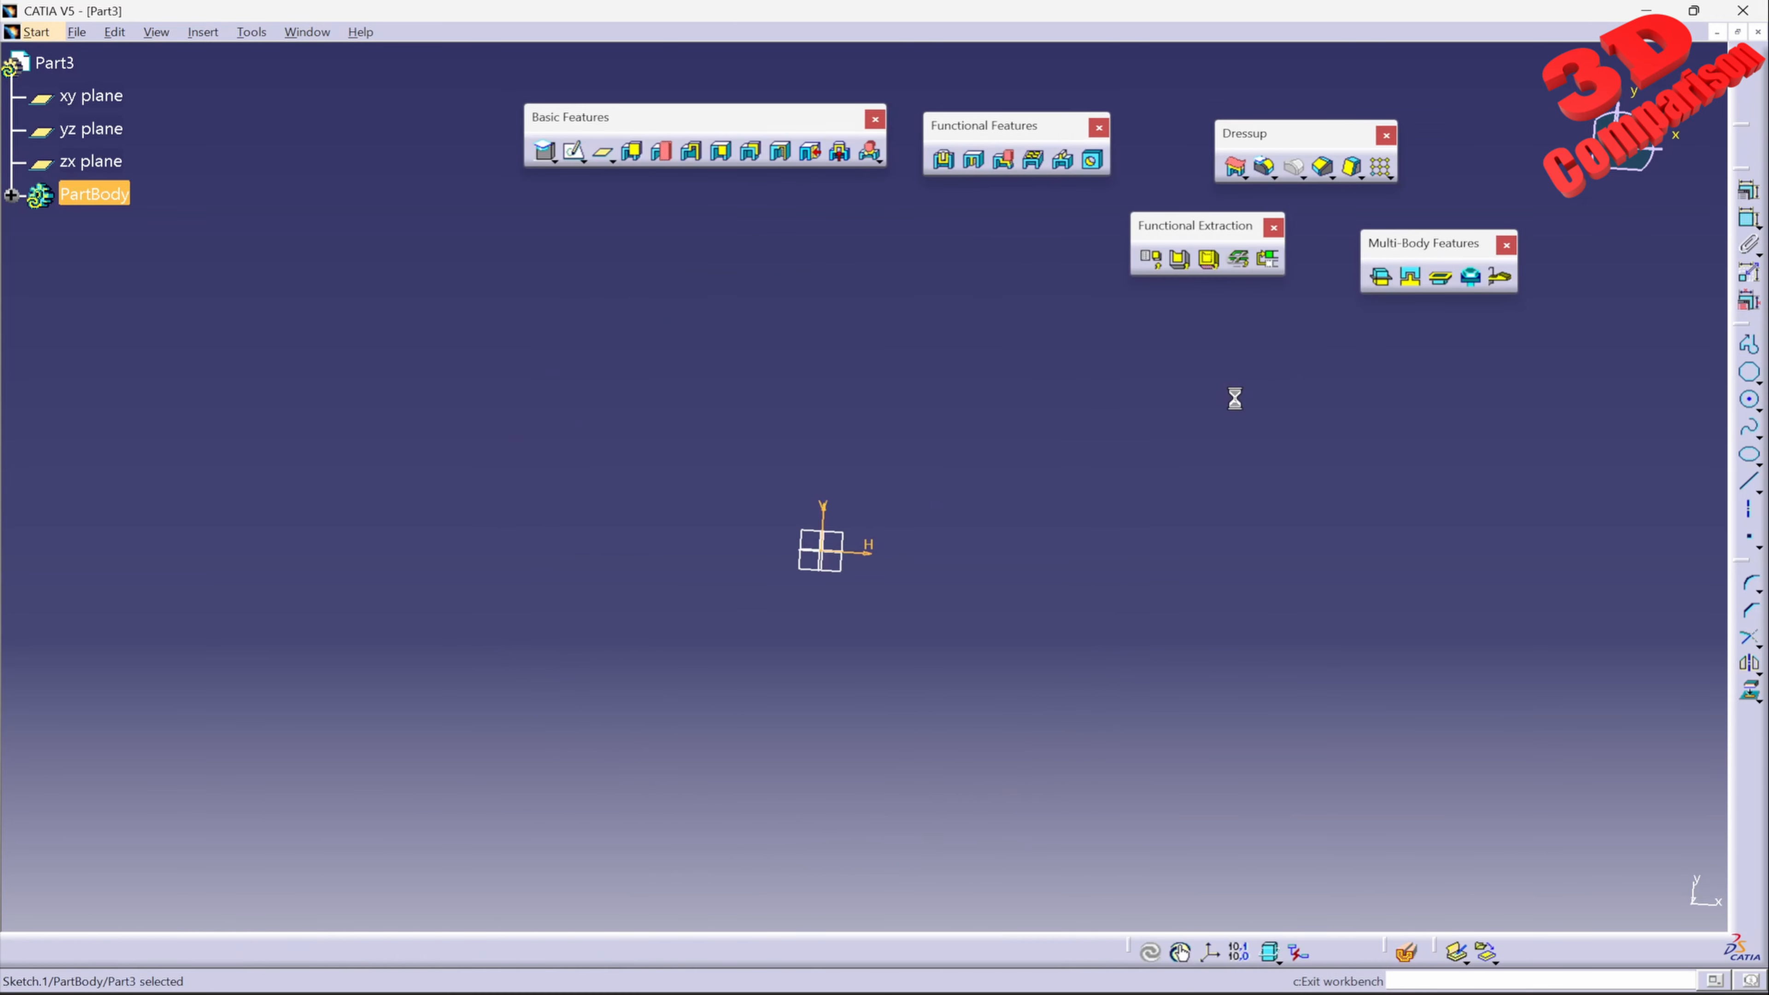
Create a Shellable Prism from the hexagon sketch with a first length of 50 mm
mouse_move(927, 540)
middle_down()
mouse_move(885, 494)
mouse_move(876, 719)
middle_up()
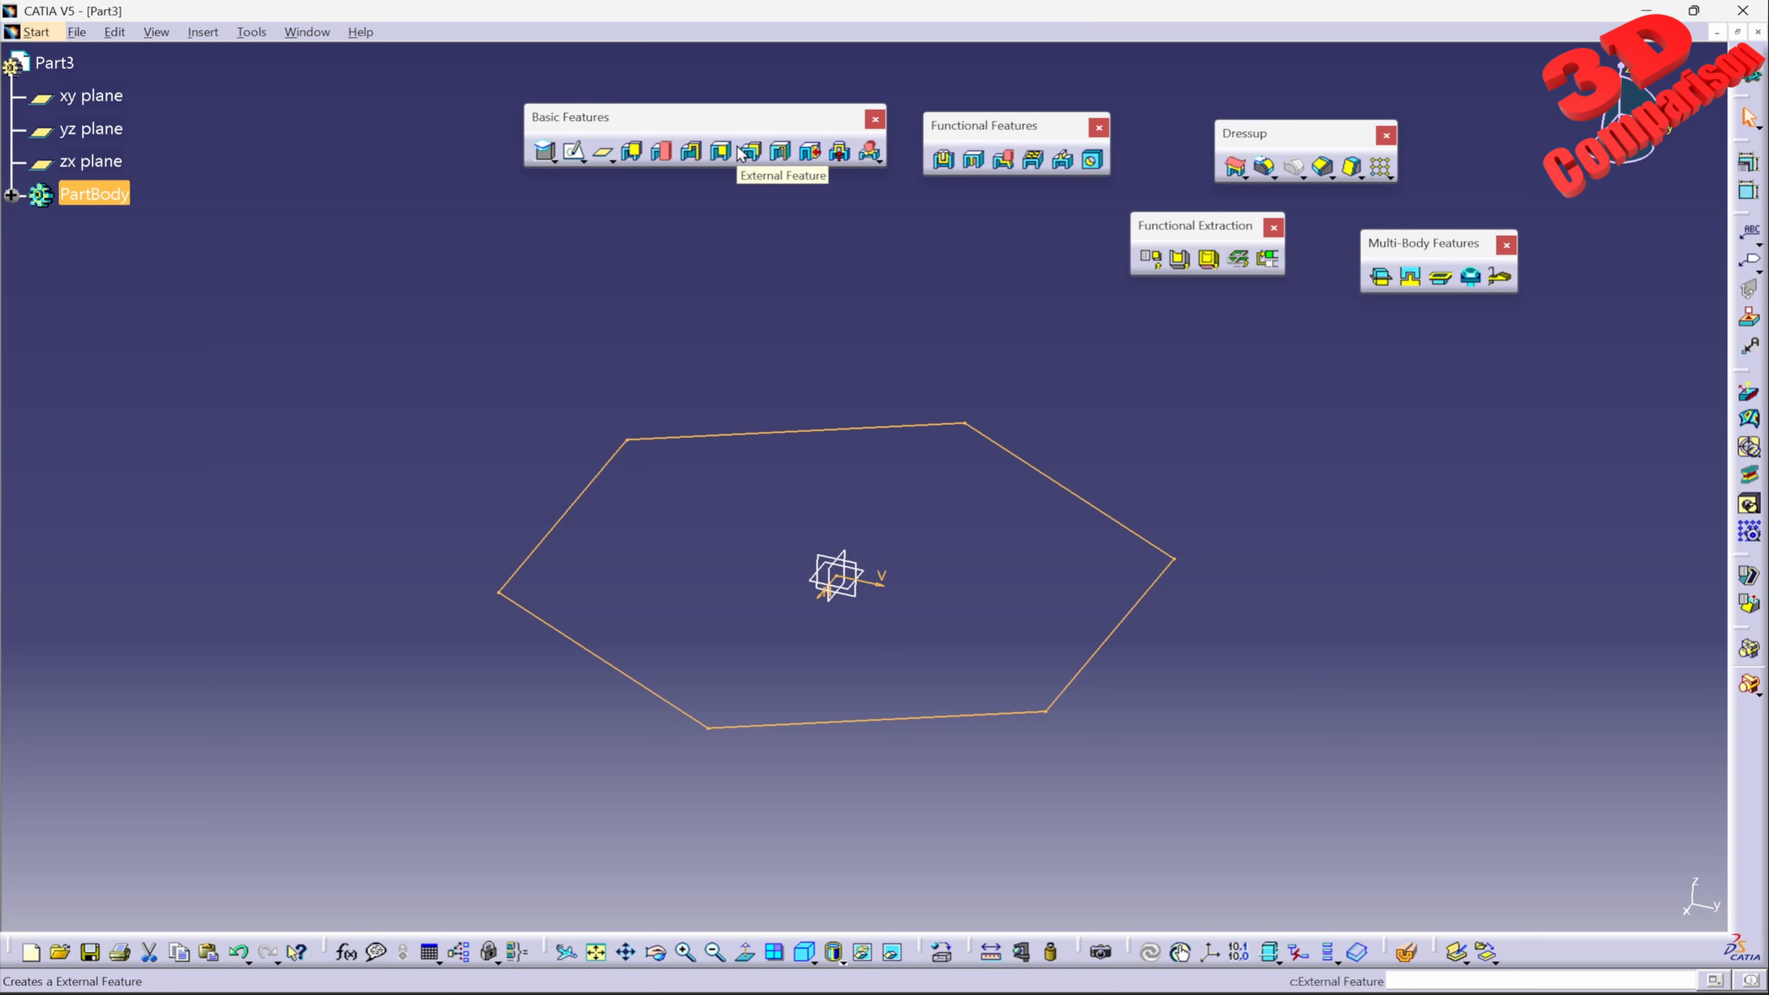
click(695, 161)
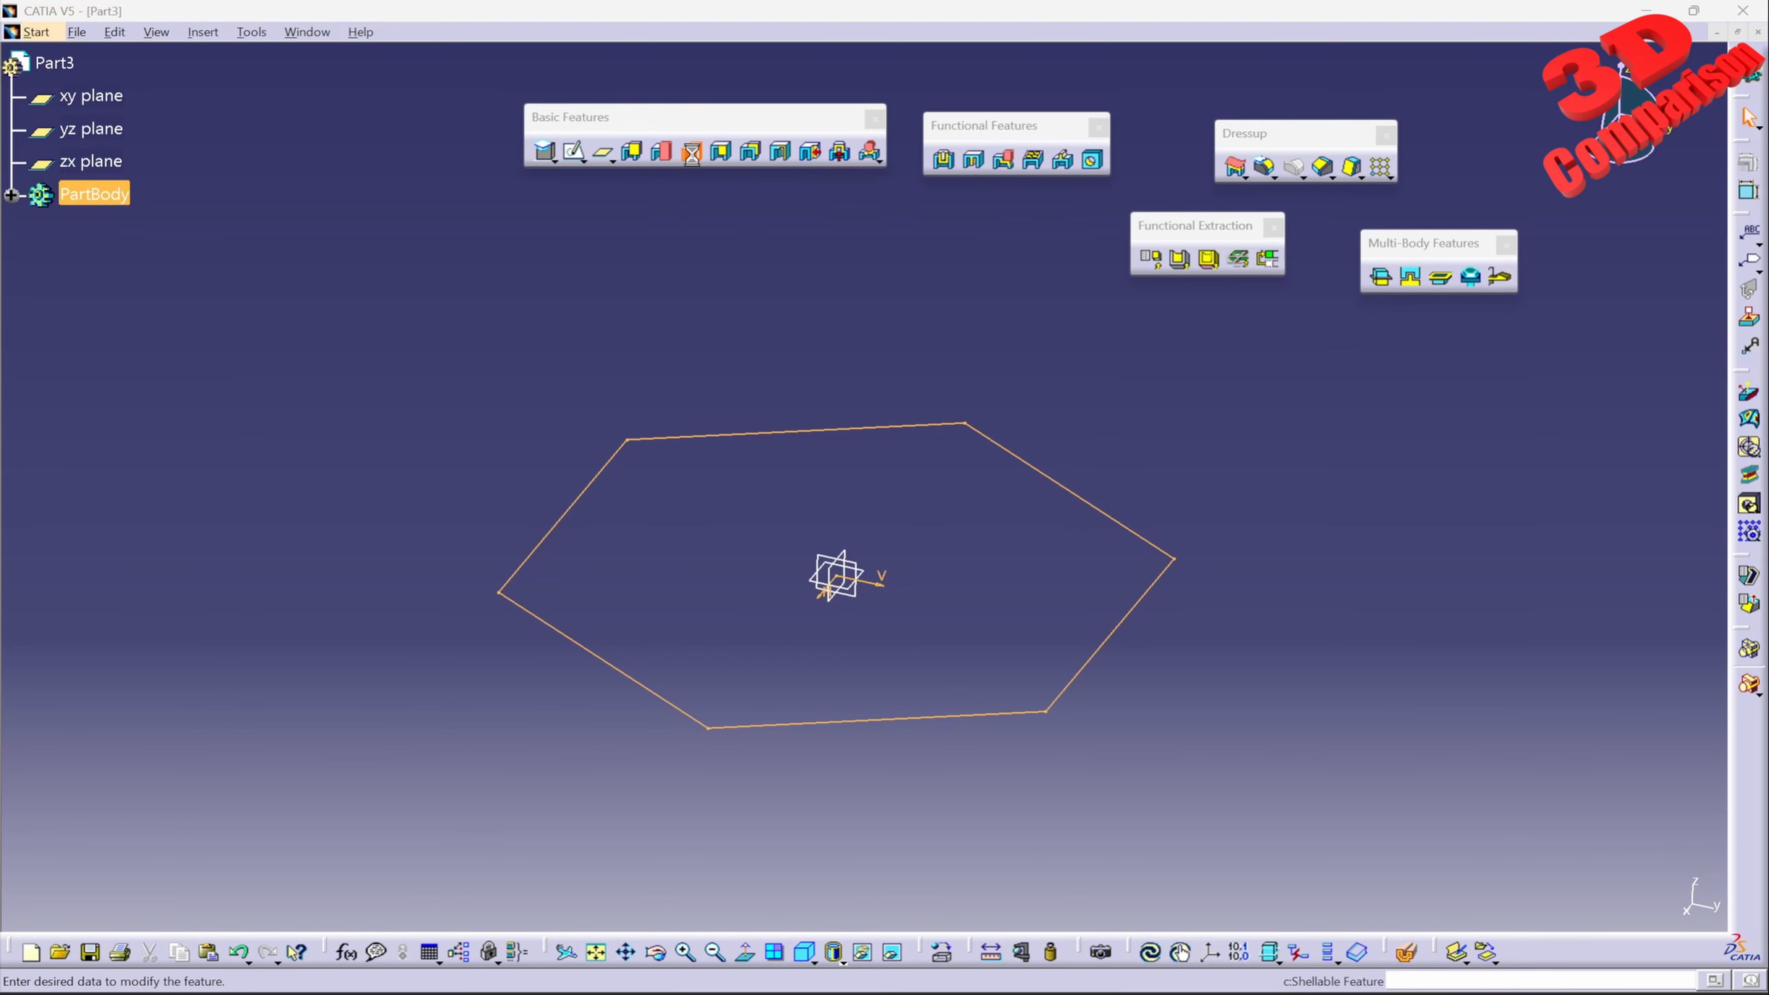
click(12, 196)
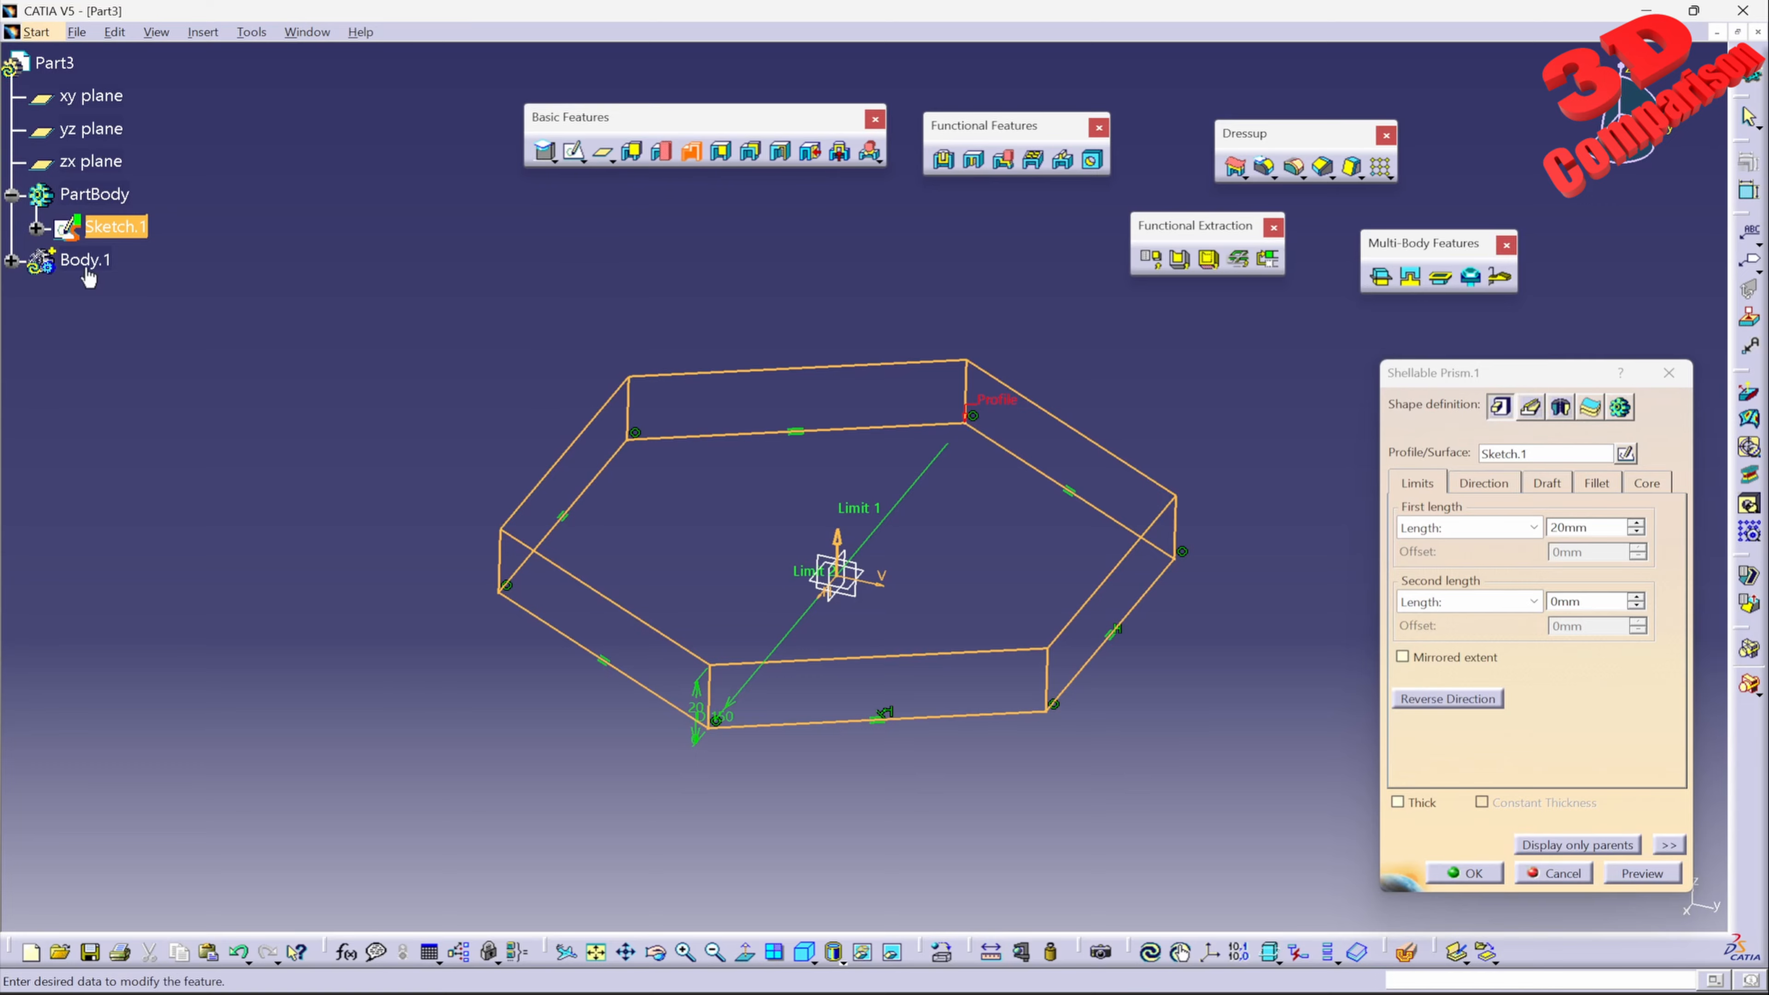
double_click(1599, 525)
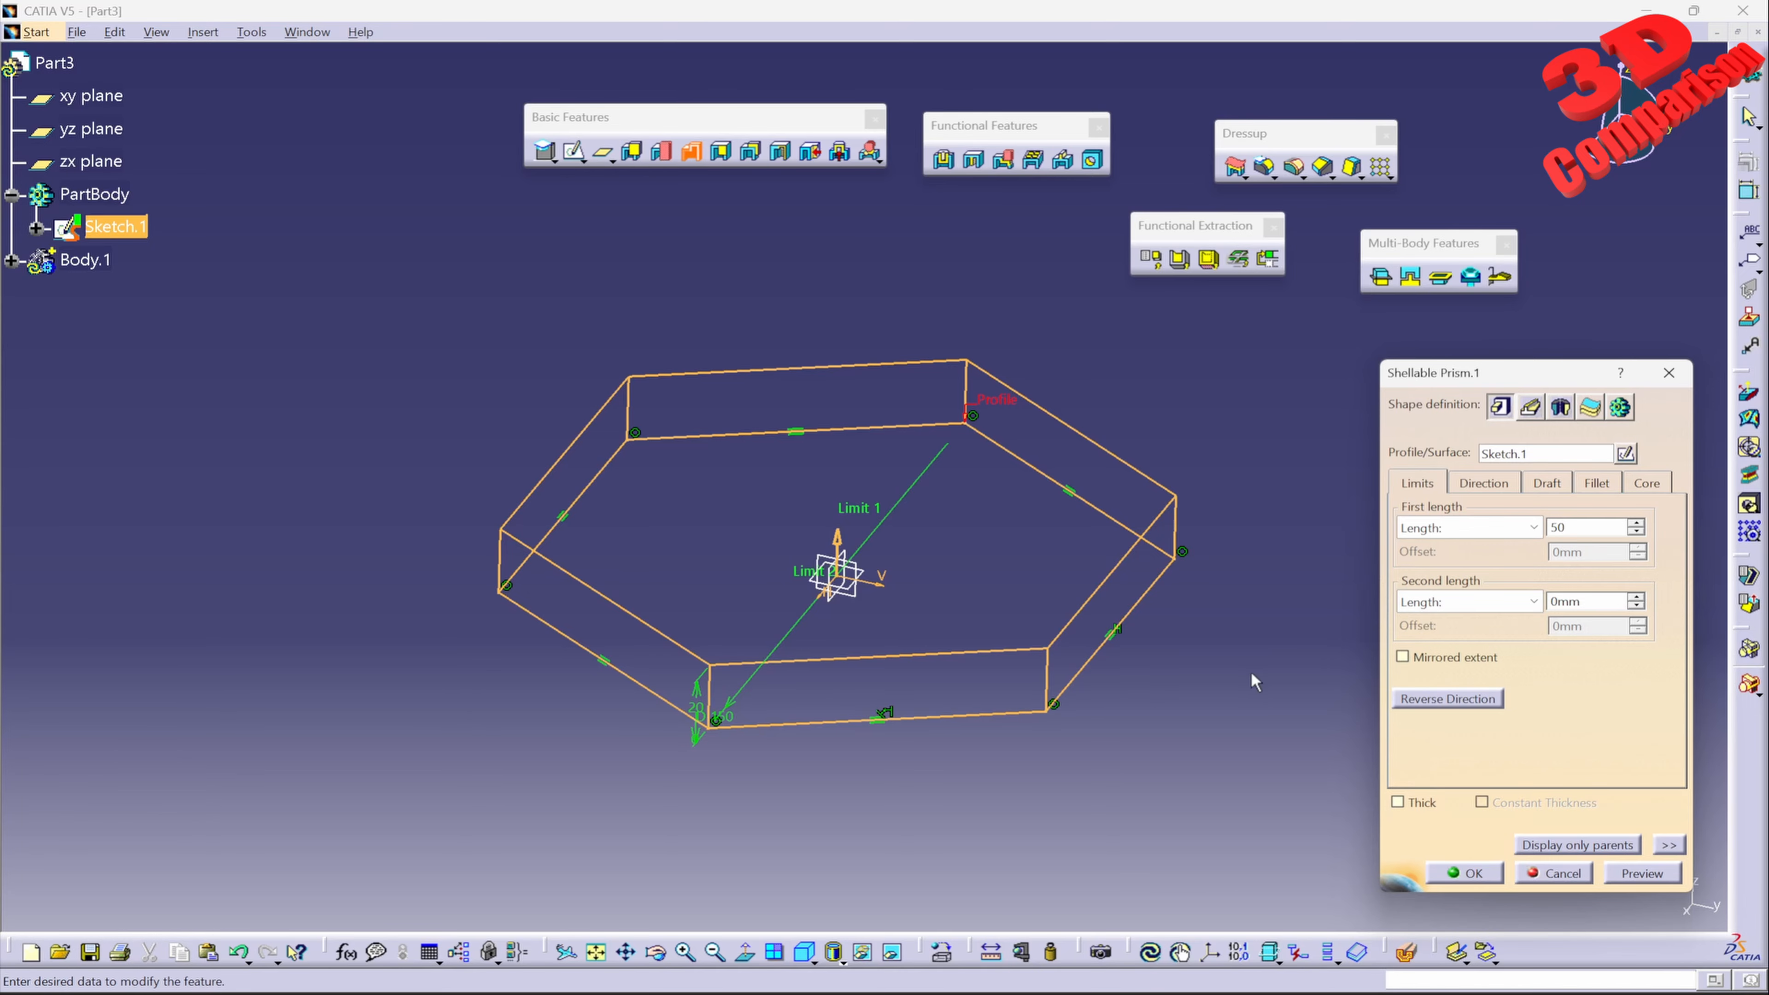
middle_drag(1030, 675, 1053, 570)
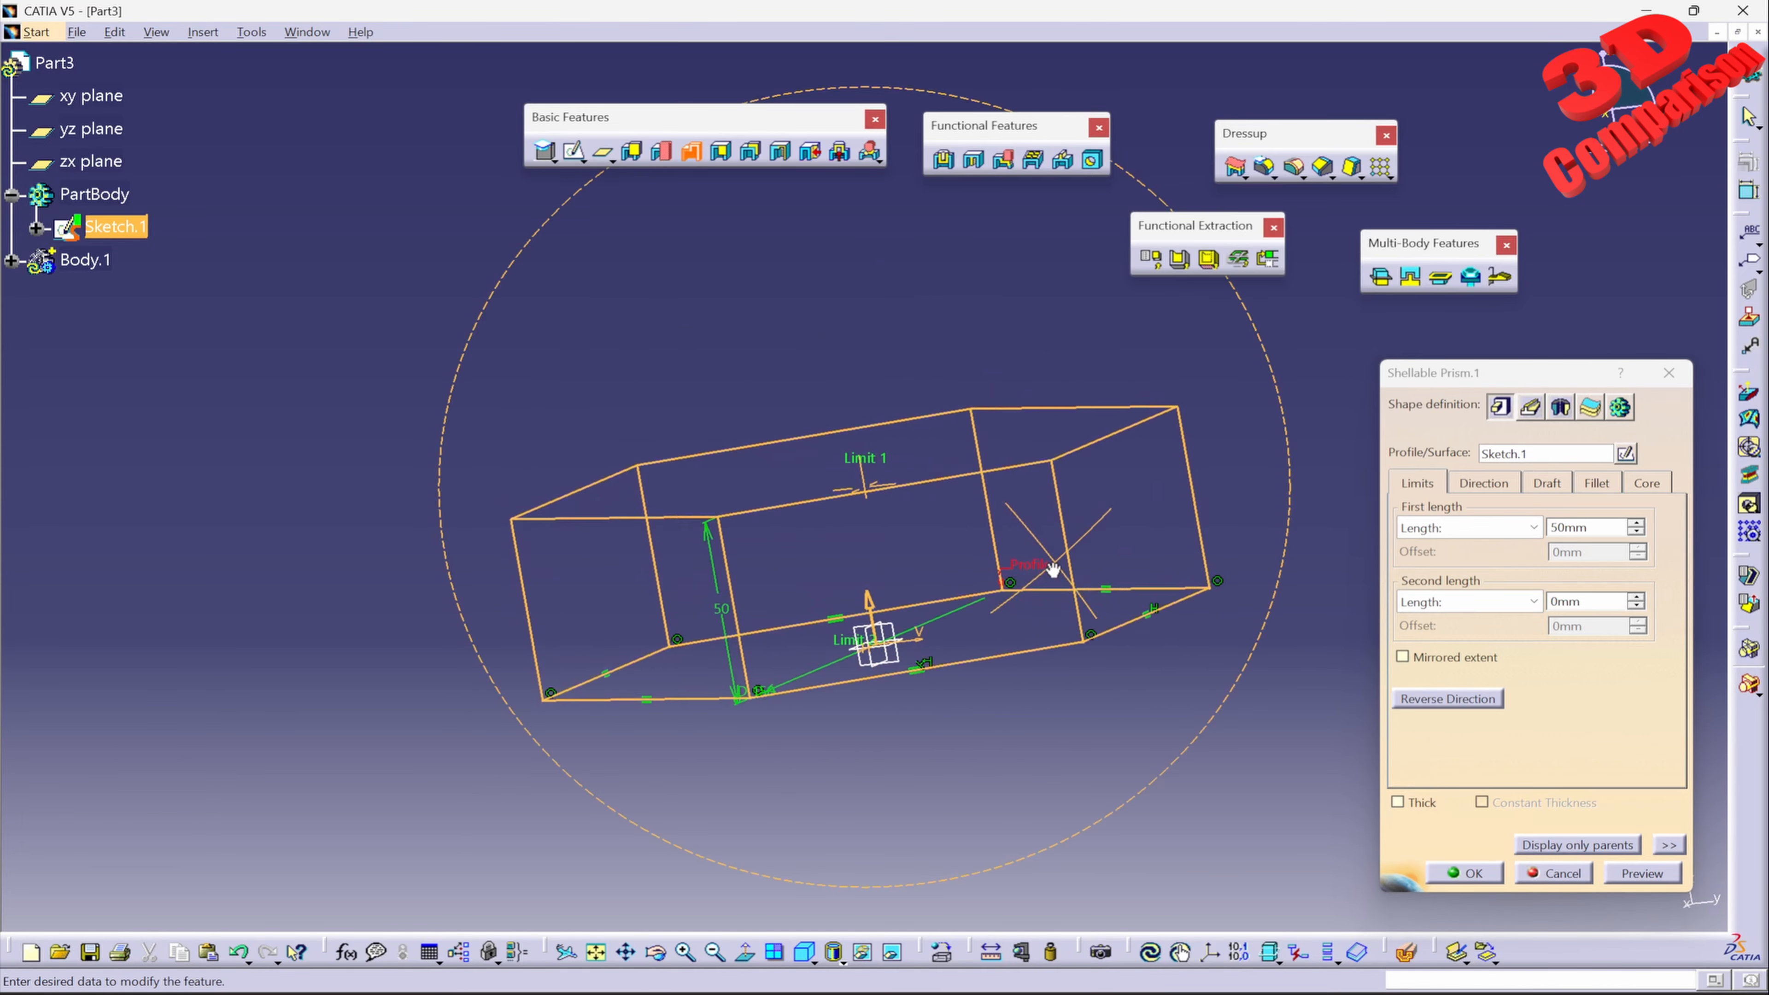
click(1487, 874)
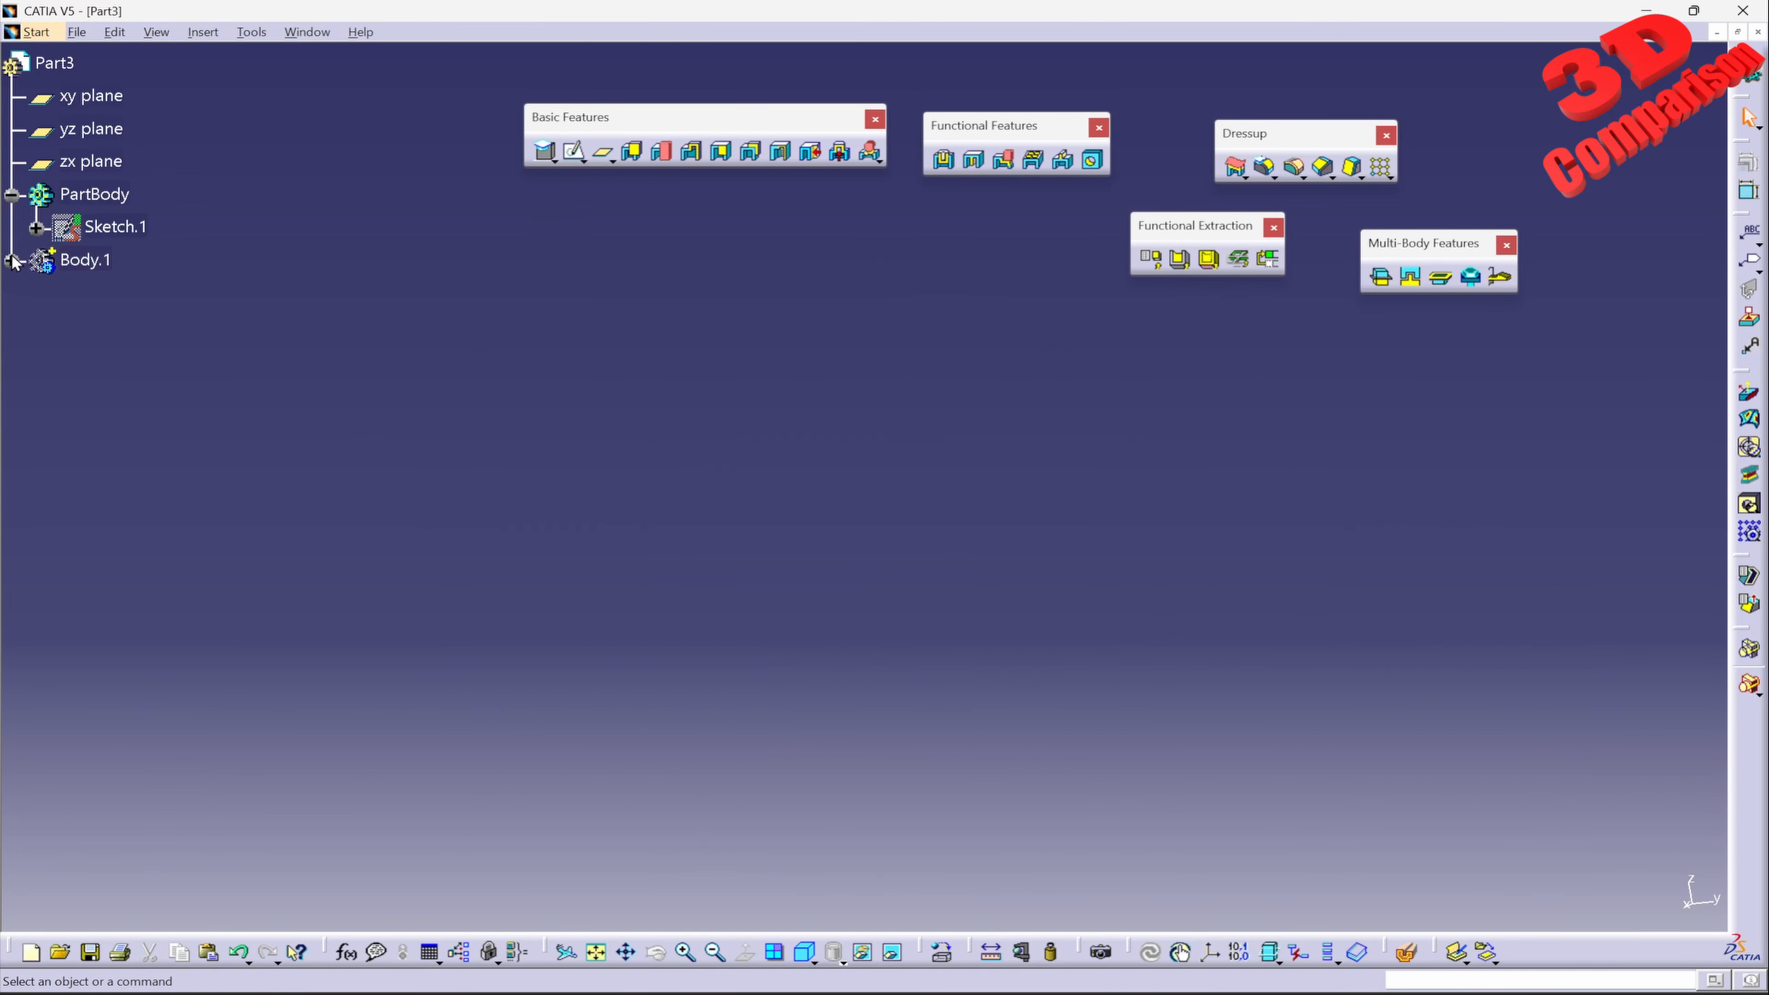
Edit Shell Properties.1 under Body.1 so that both hexagonal end faces of the prism are removed
click(12, 260)
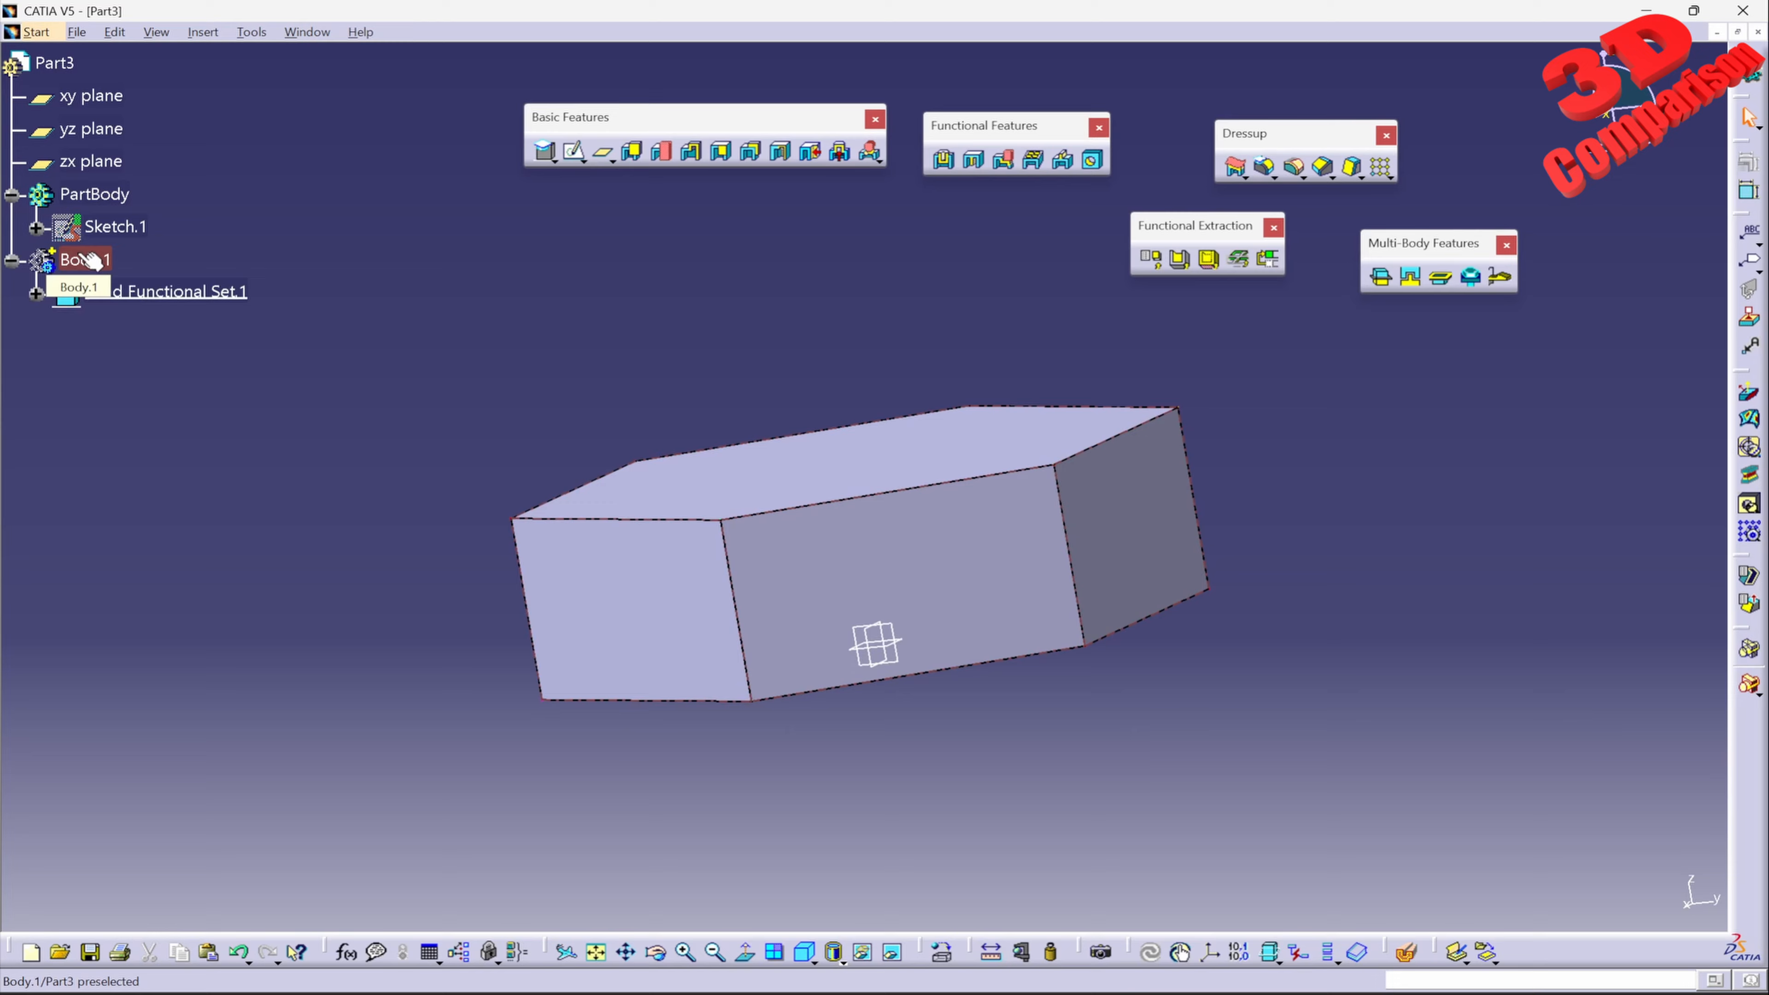
click(35, 294)
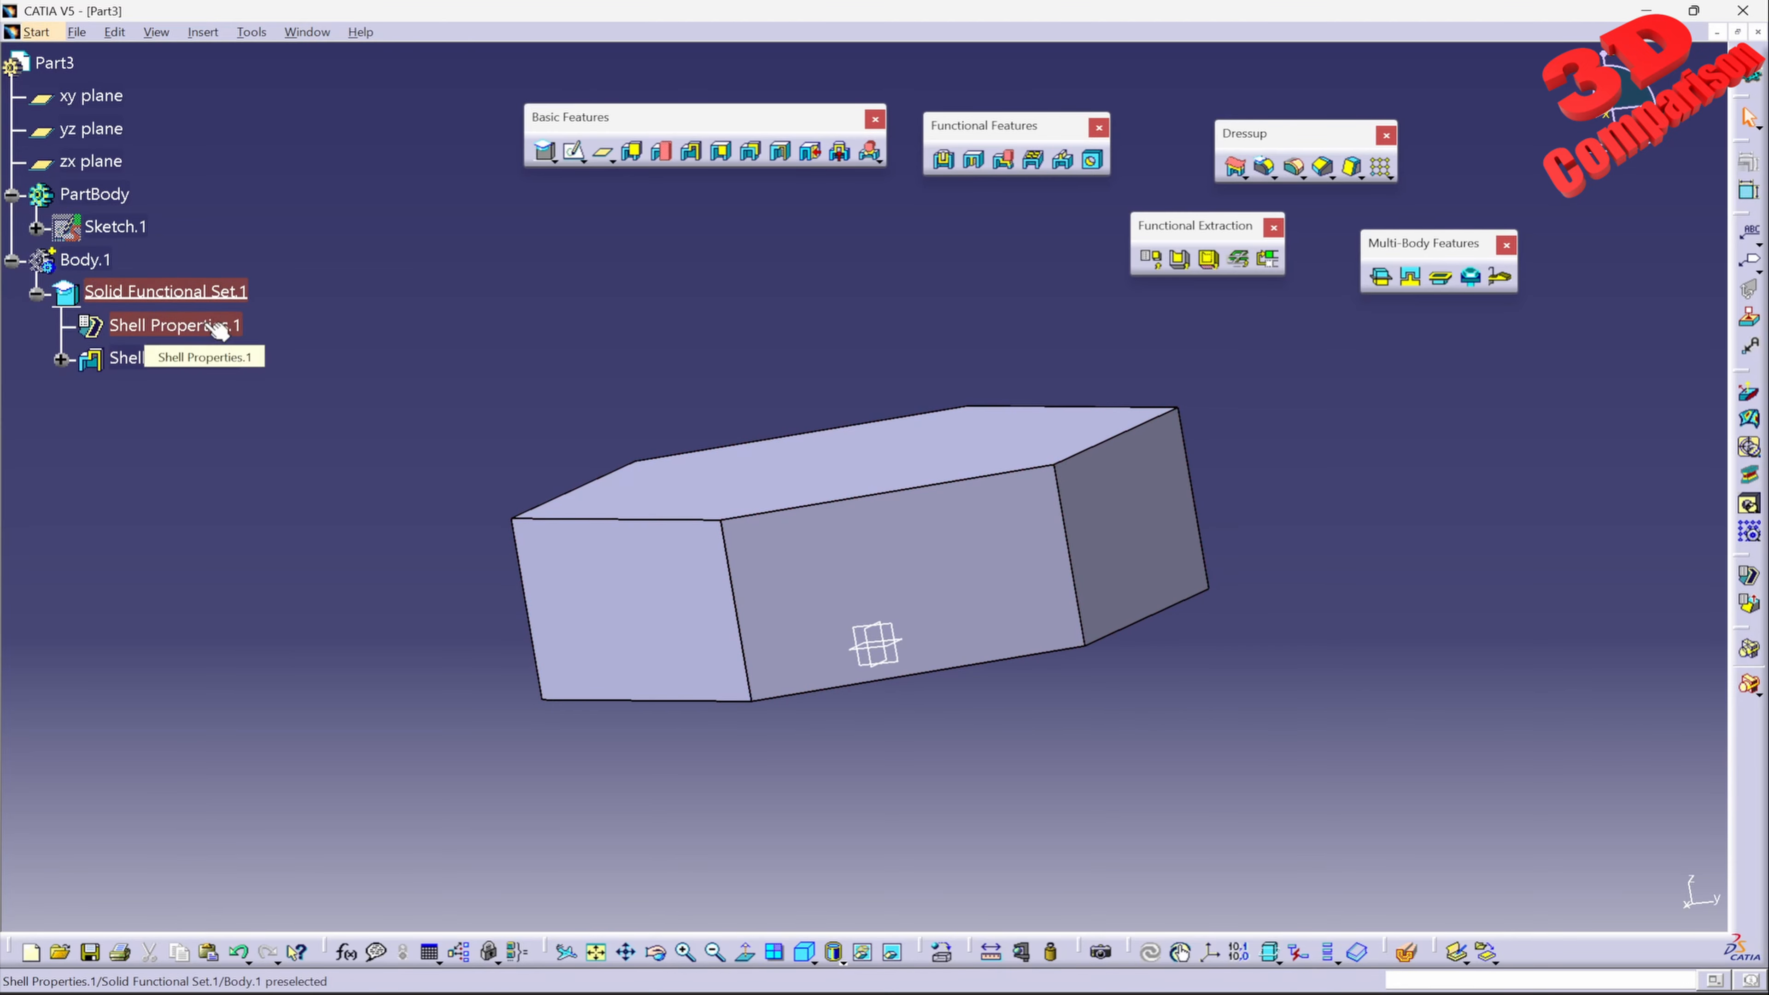
click(175, 358)
middle_drag(864, 606, 830, 371)
click(191, 325)
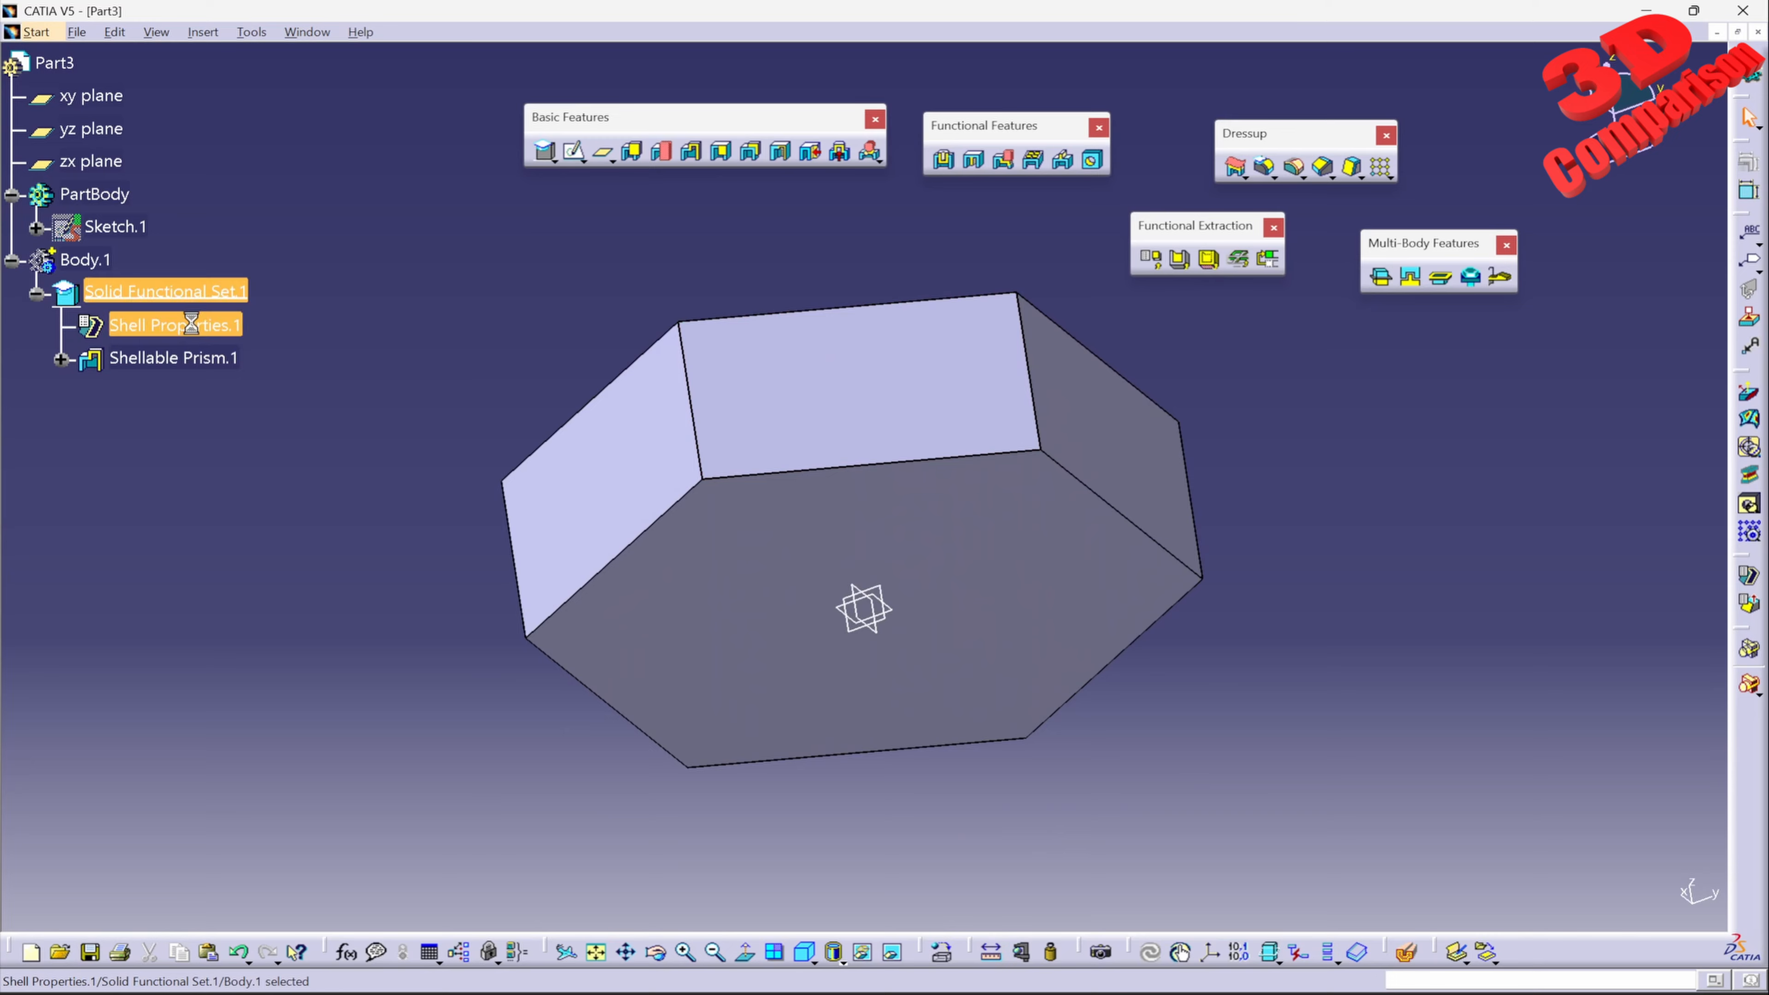
double_click(191, 325)
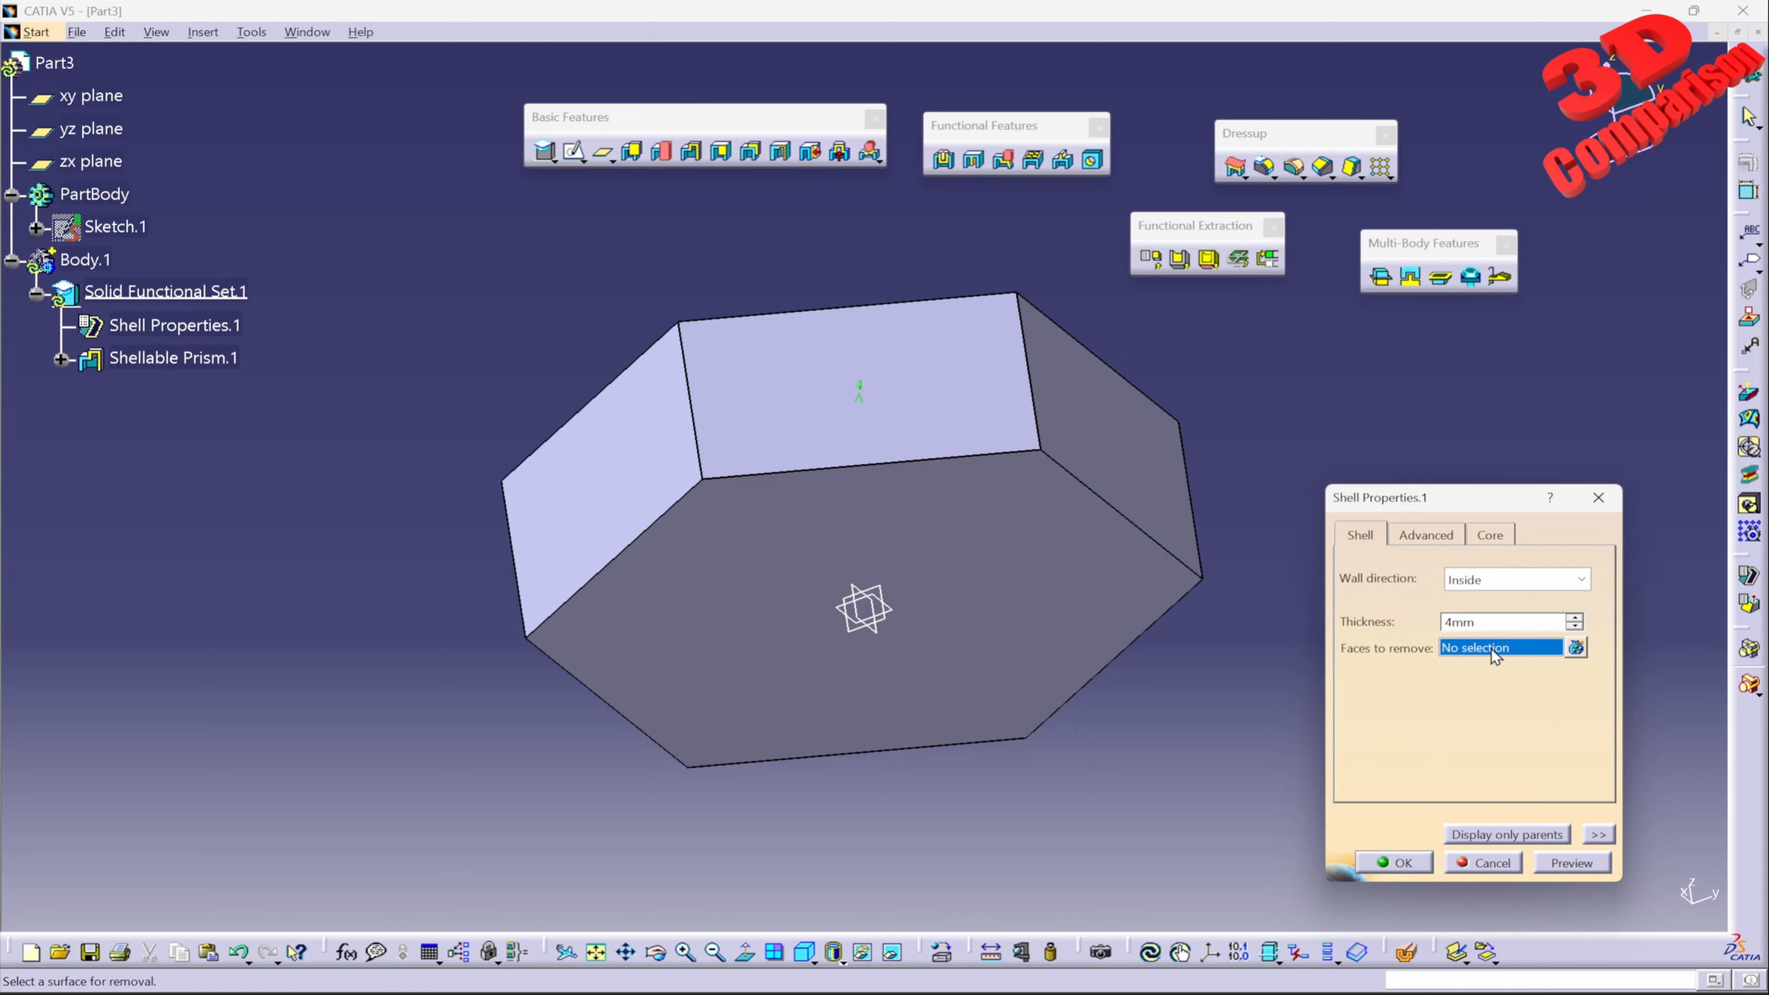
click(960, 514)
middle_drag(960, 514, 1013, 400)
click(1019, 502)
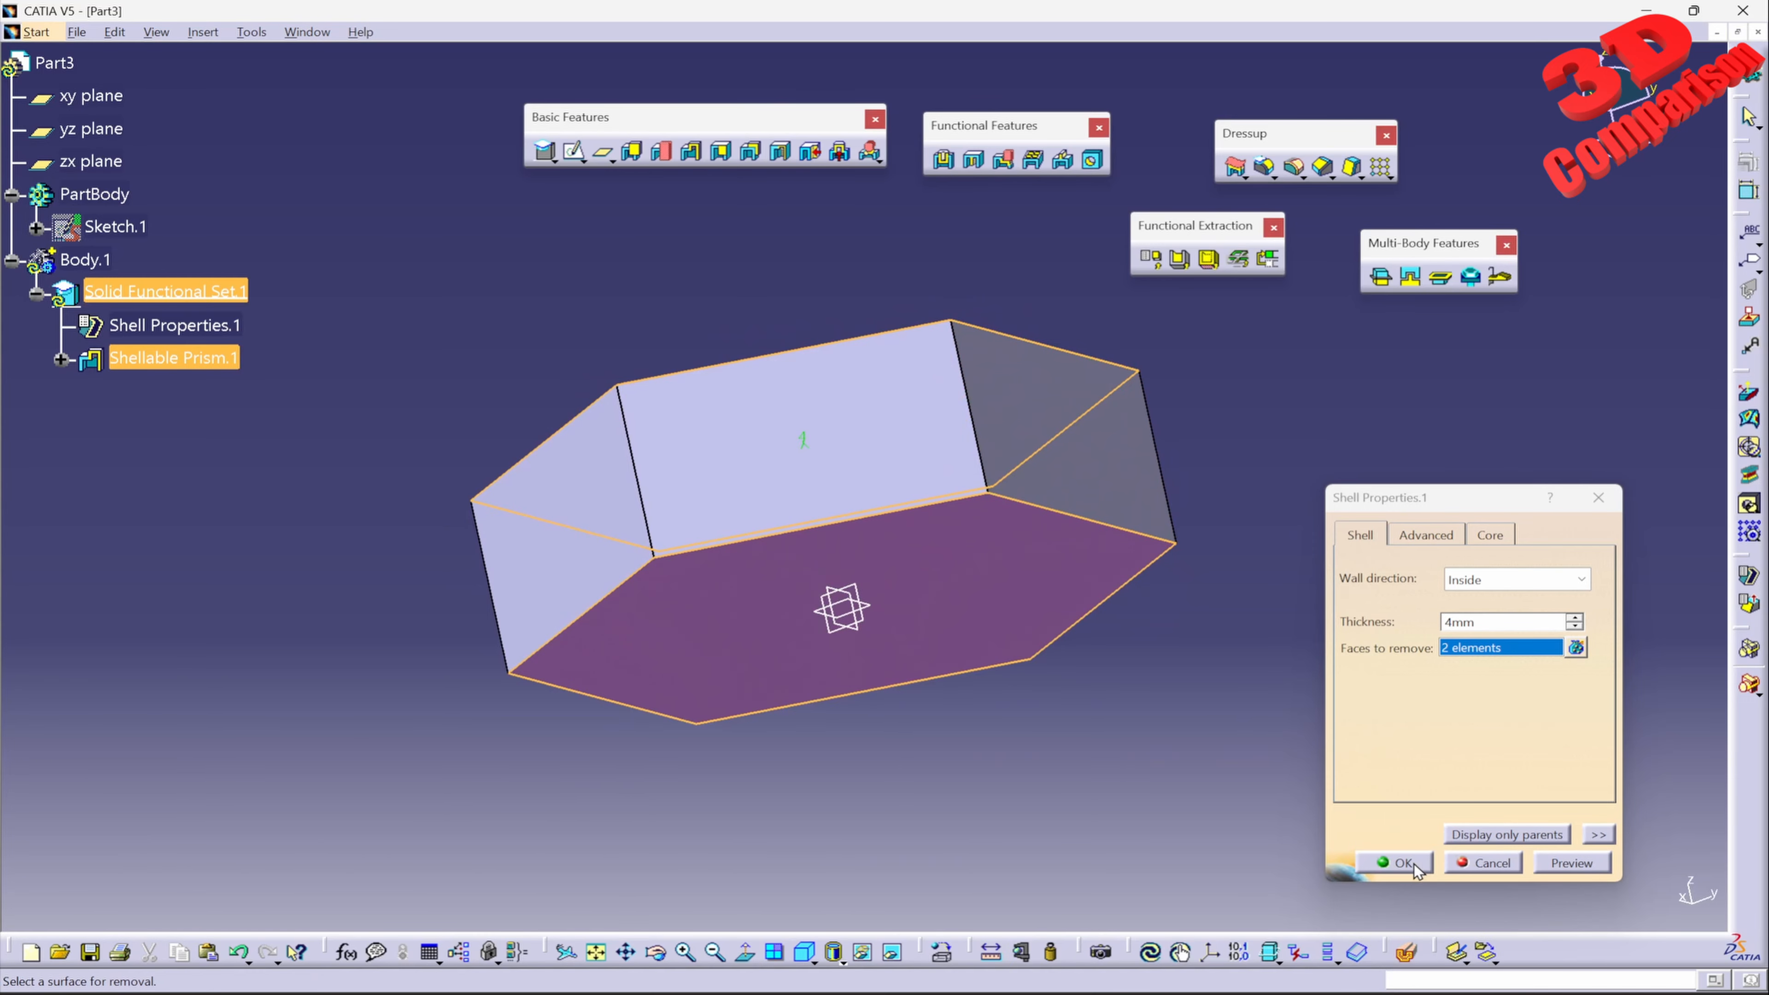
click(1394, 863)
Start a sketch on the yz plane and draw a vertical line crossing the full height of the ring near its positive-H side
middle_drag(1118, 541, 1184, 605)
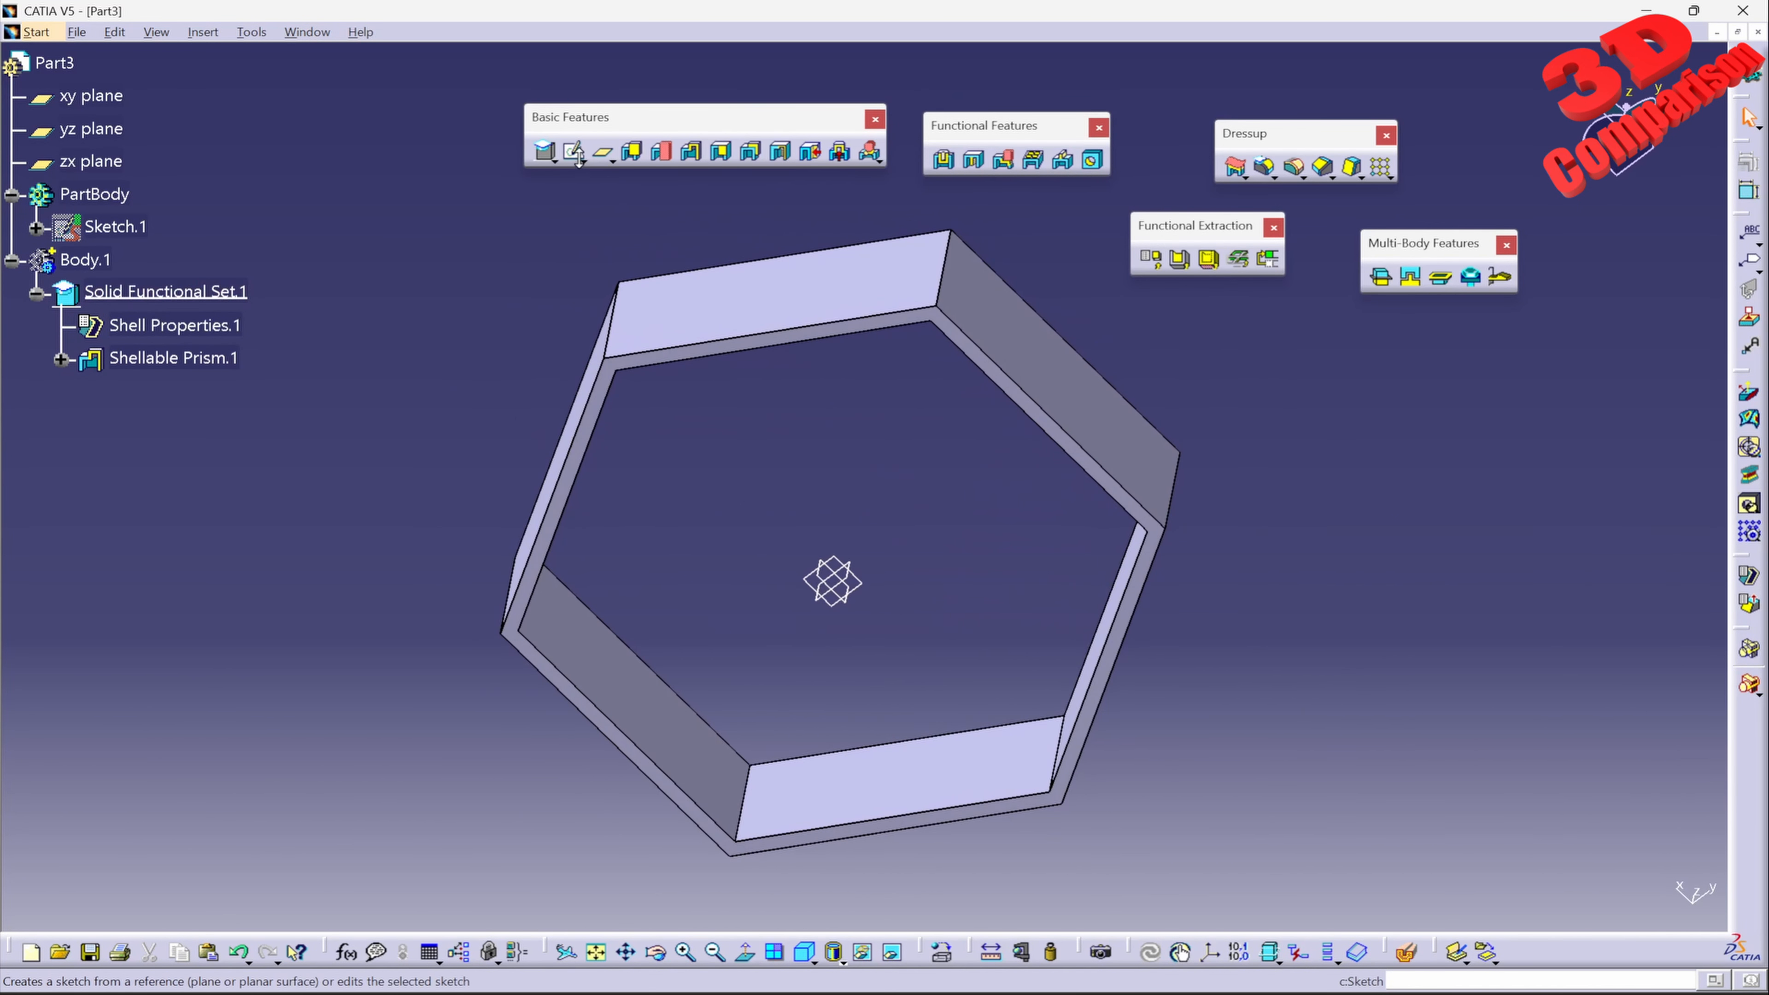
click(857, 580)
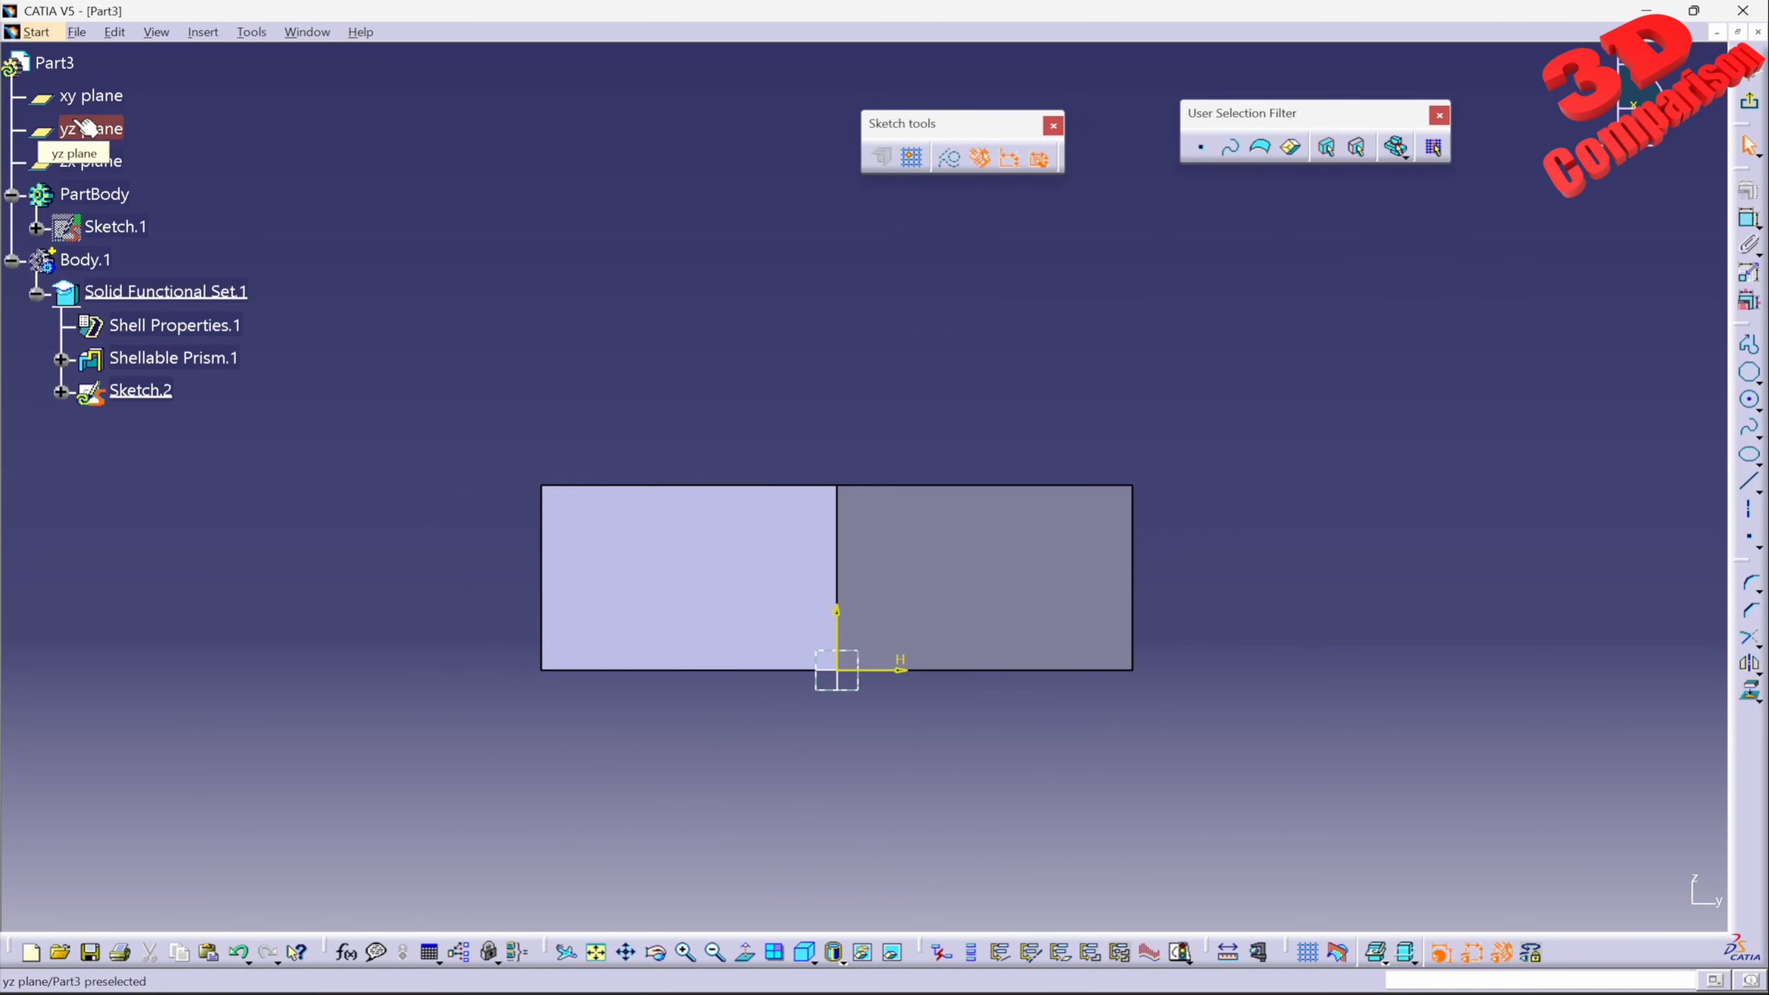
click(1751, 486)
click(1105, 462)
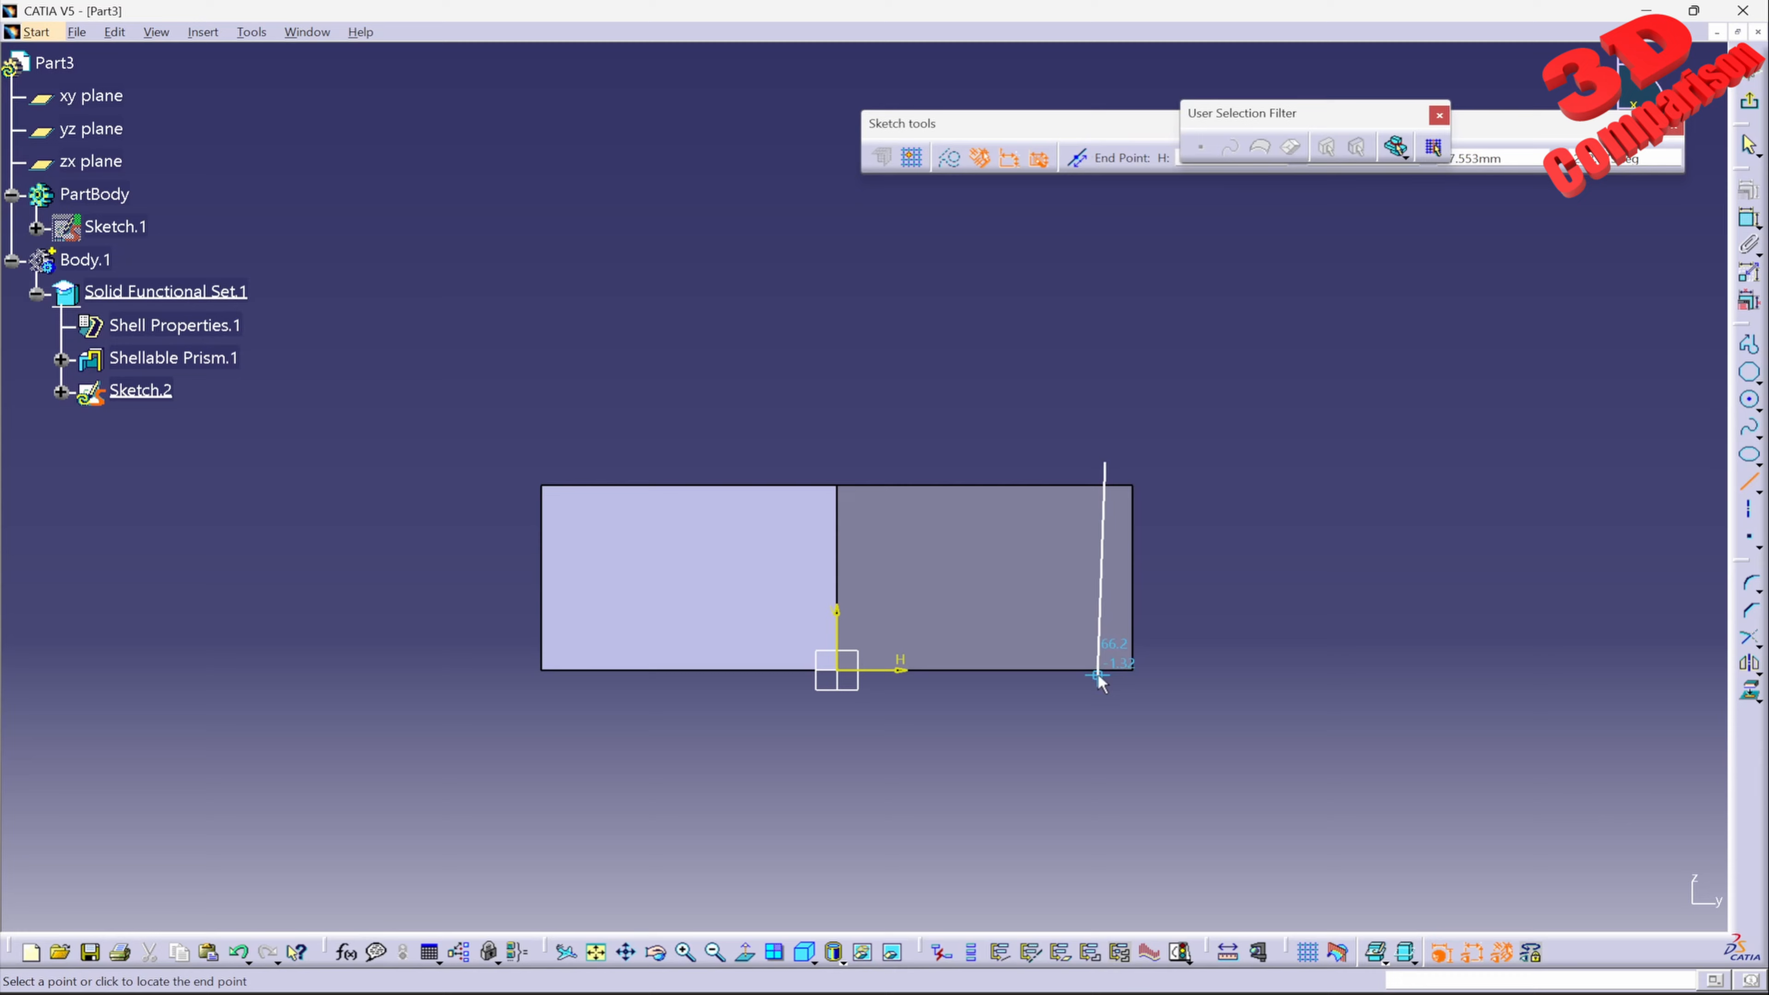
click(1105, 720)
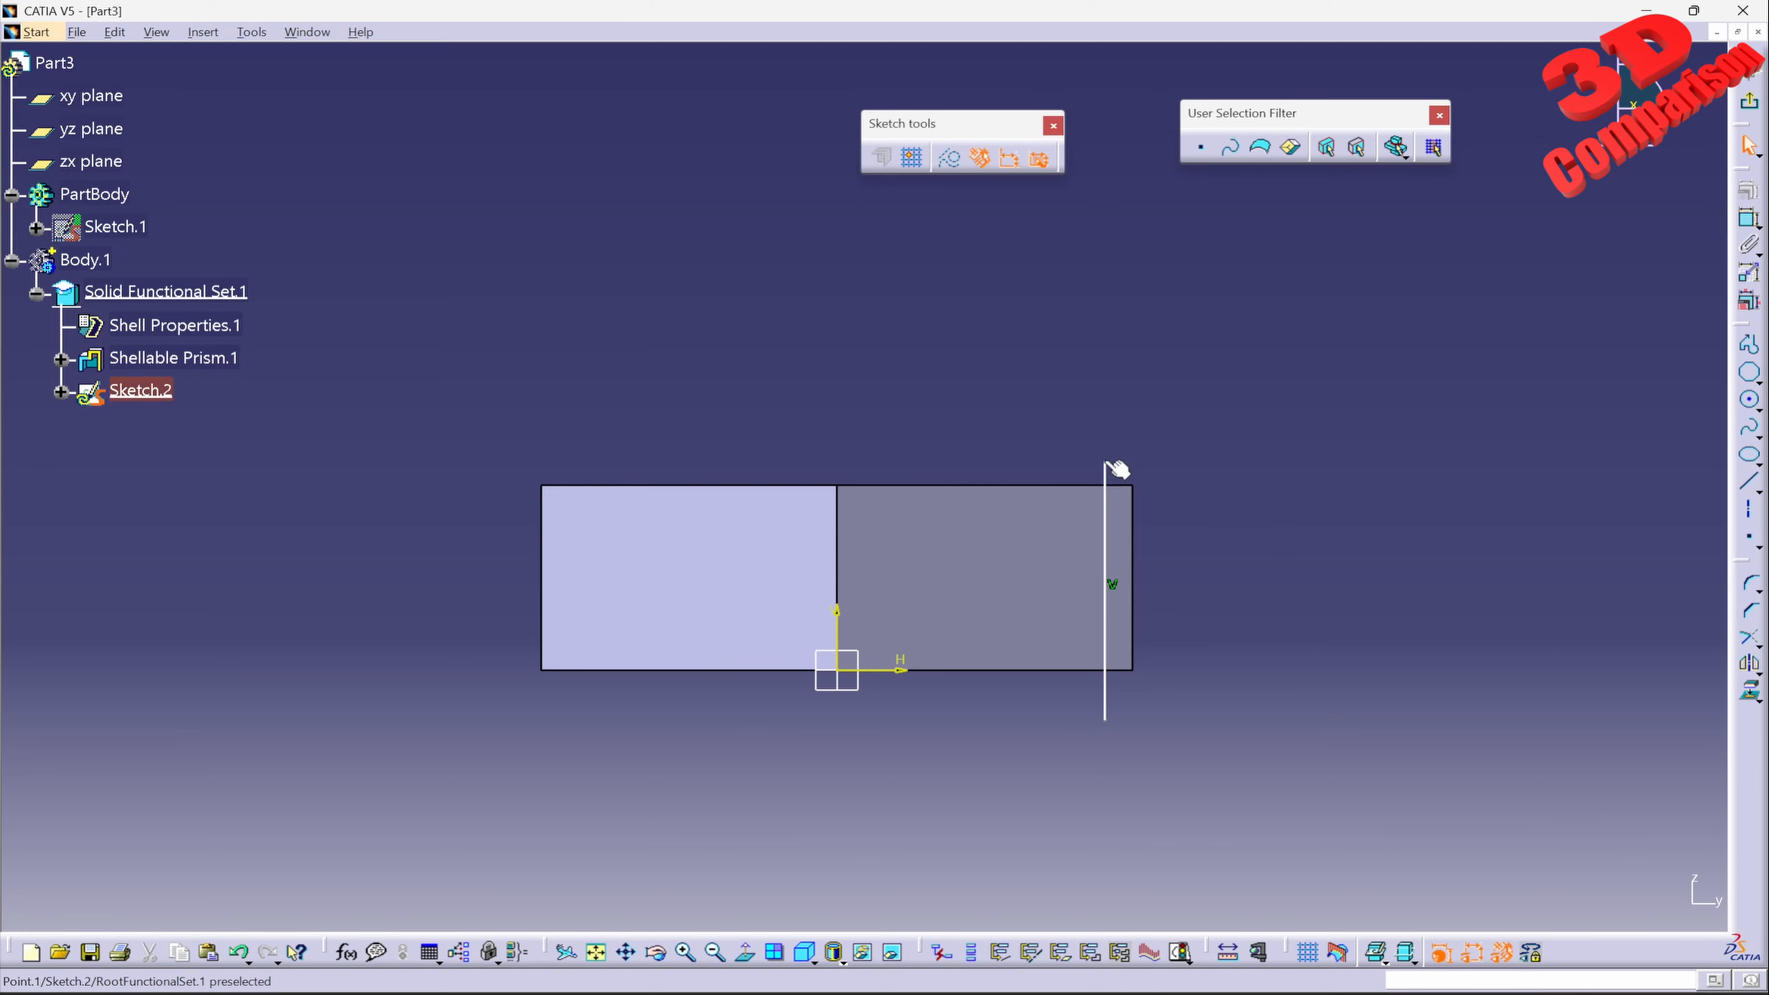
Shorten the vertical line at its ends so it no longer spans the body's full height, and exit the sketch
drag(1114, 467, 1108, 557)
click(1116, 377)
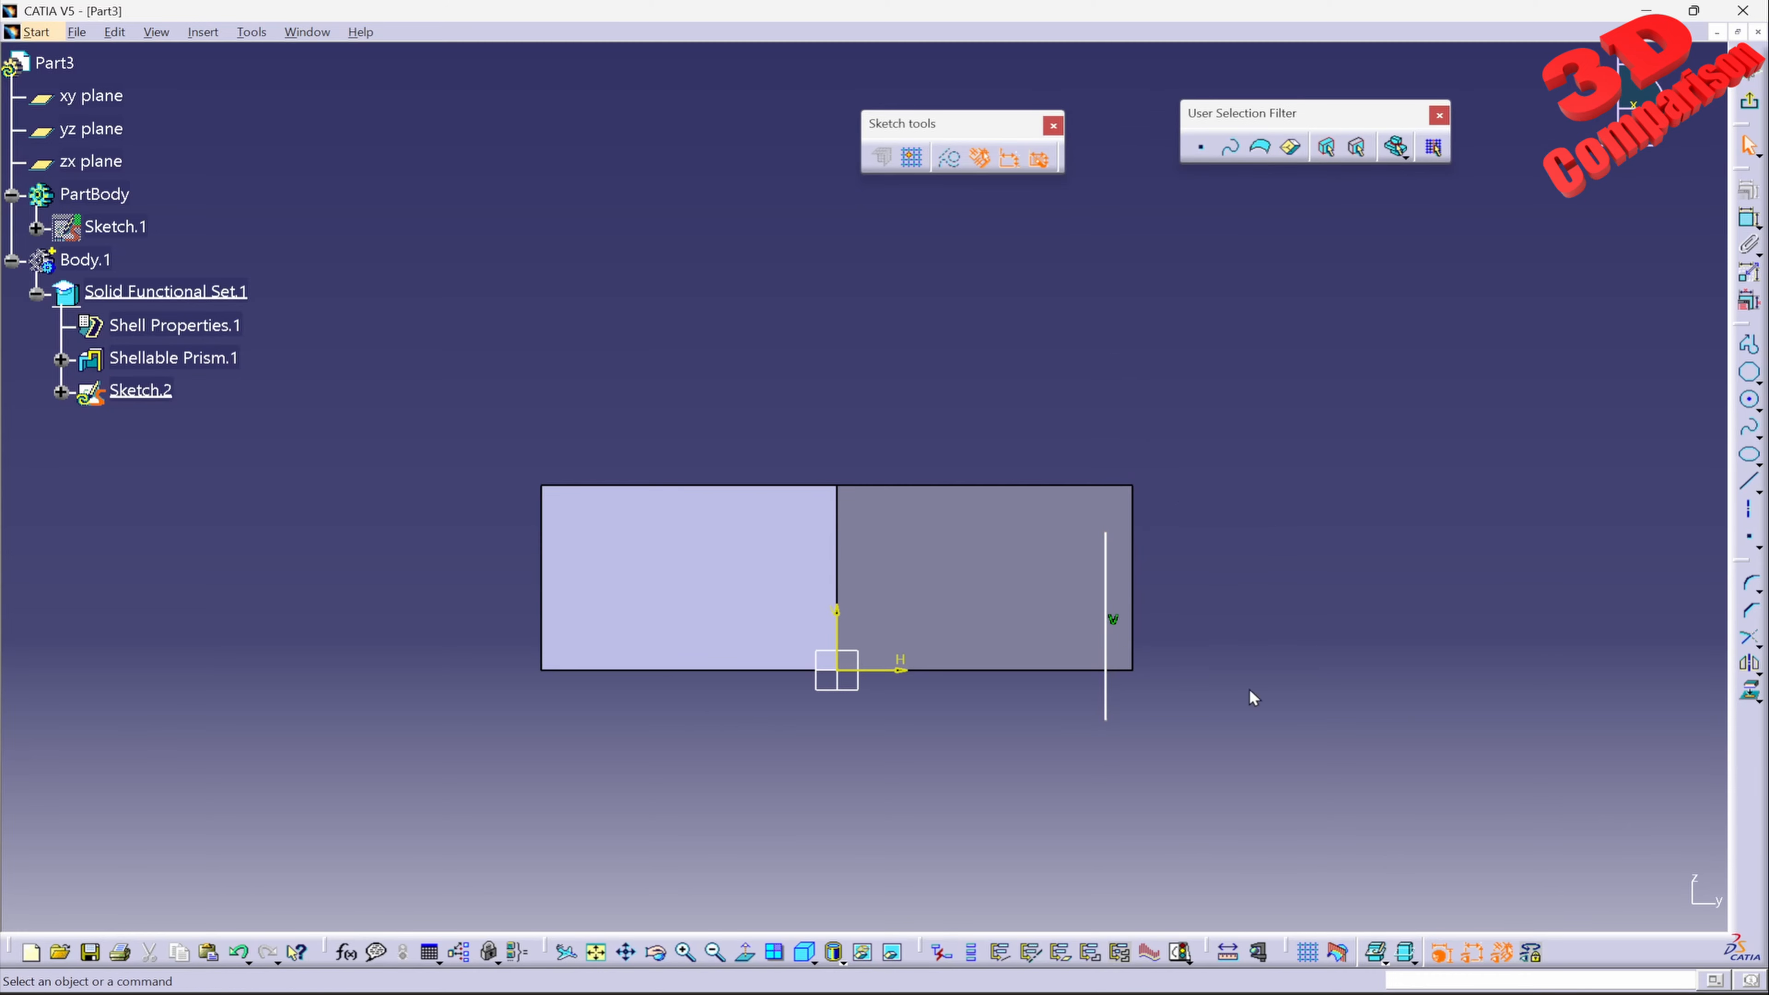
mouse_move(1243, 774)
mouse_down()
mouse_move(1137, 455)
mouse_move(1102, 423)
mouse_move(1101, 195)
mouse_move(1104, 530)
mouse_up()
click(1253, 364)
click(1749, 102)
click(1316, 418)
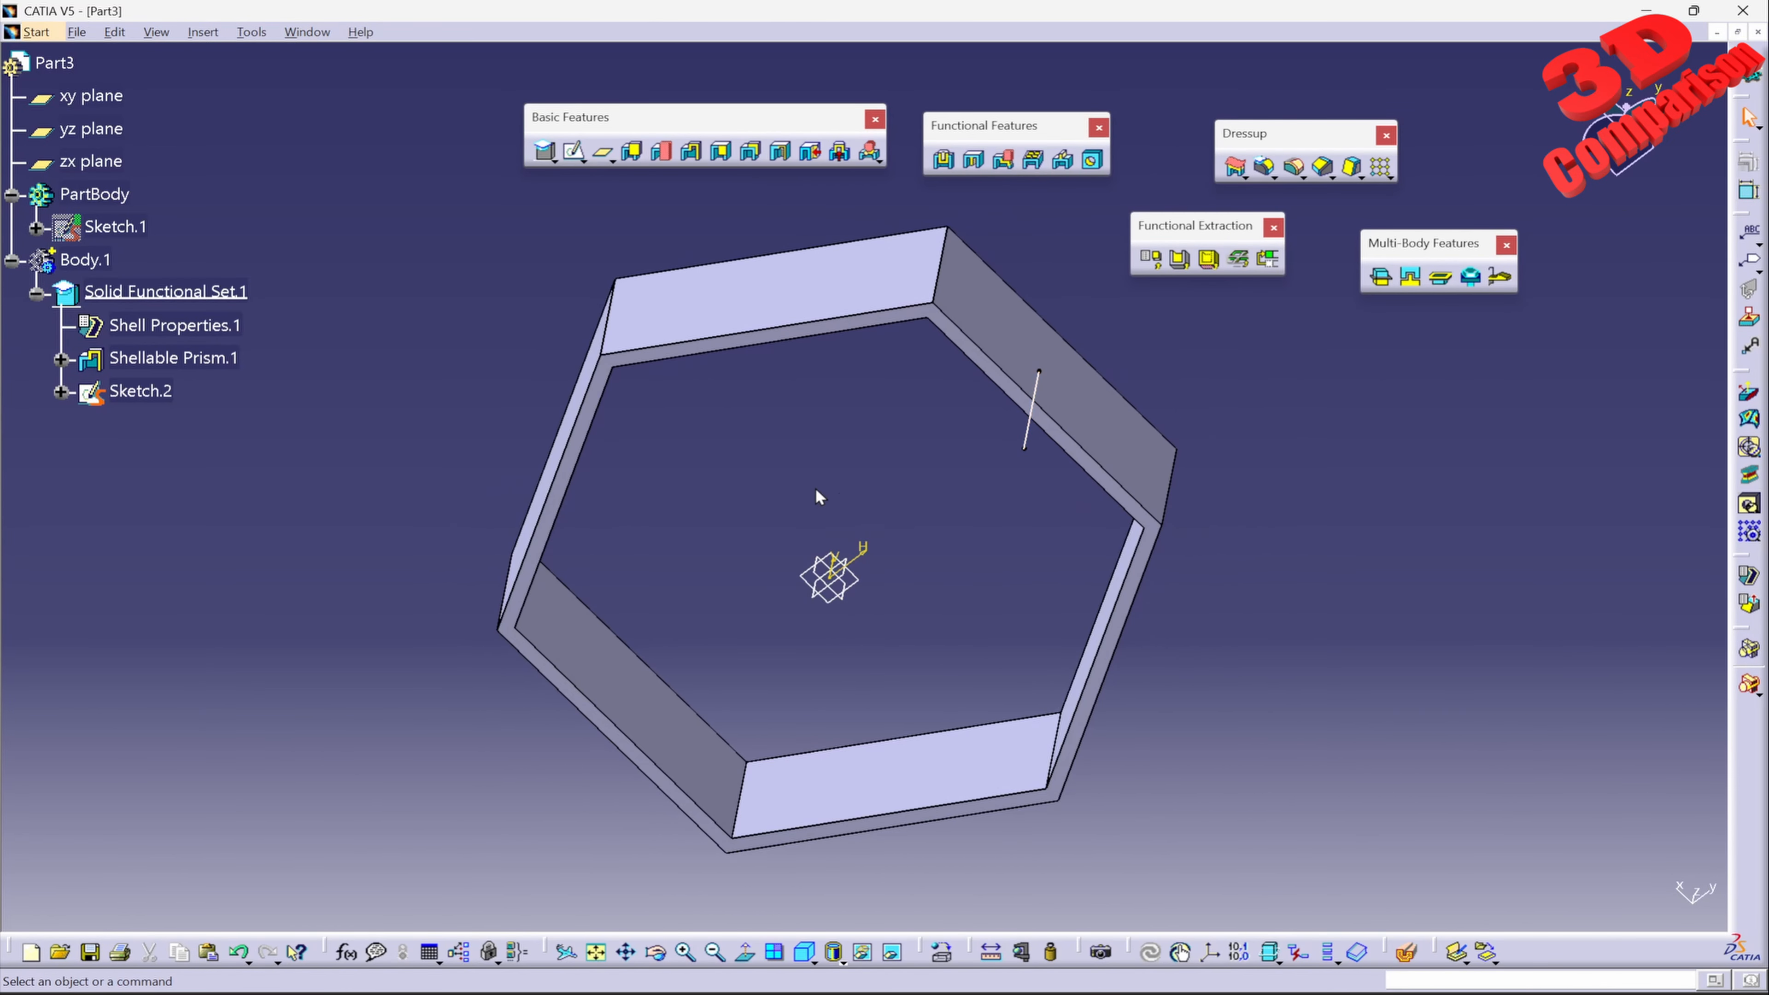
Divide Body.1 using Sketch.2 as the dividing element, keeping both sides
mouse_move(817, 488)
middle_down()
mouse_move(905, 403)
mouse_move(785, 443)
middle_up()
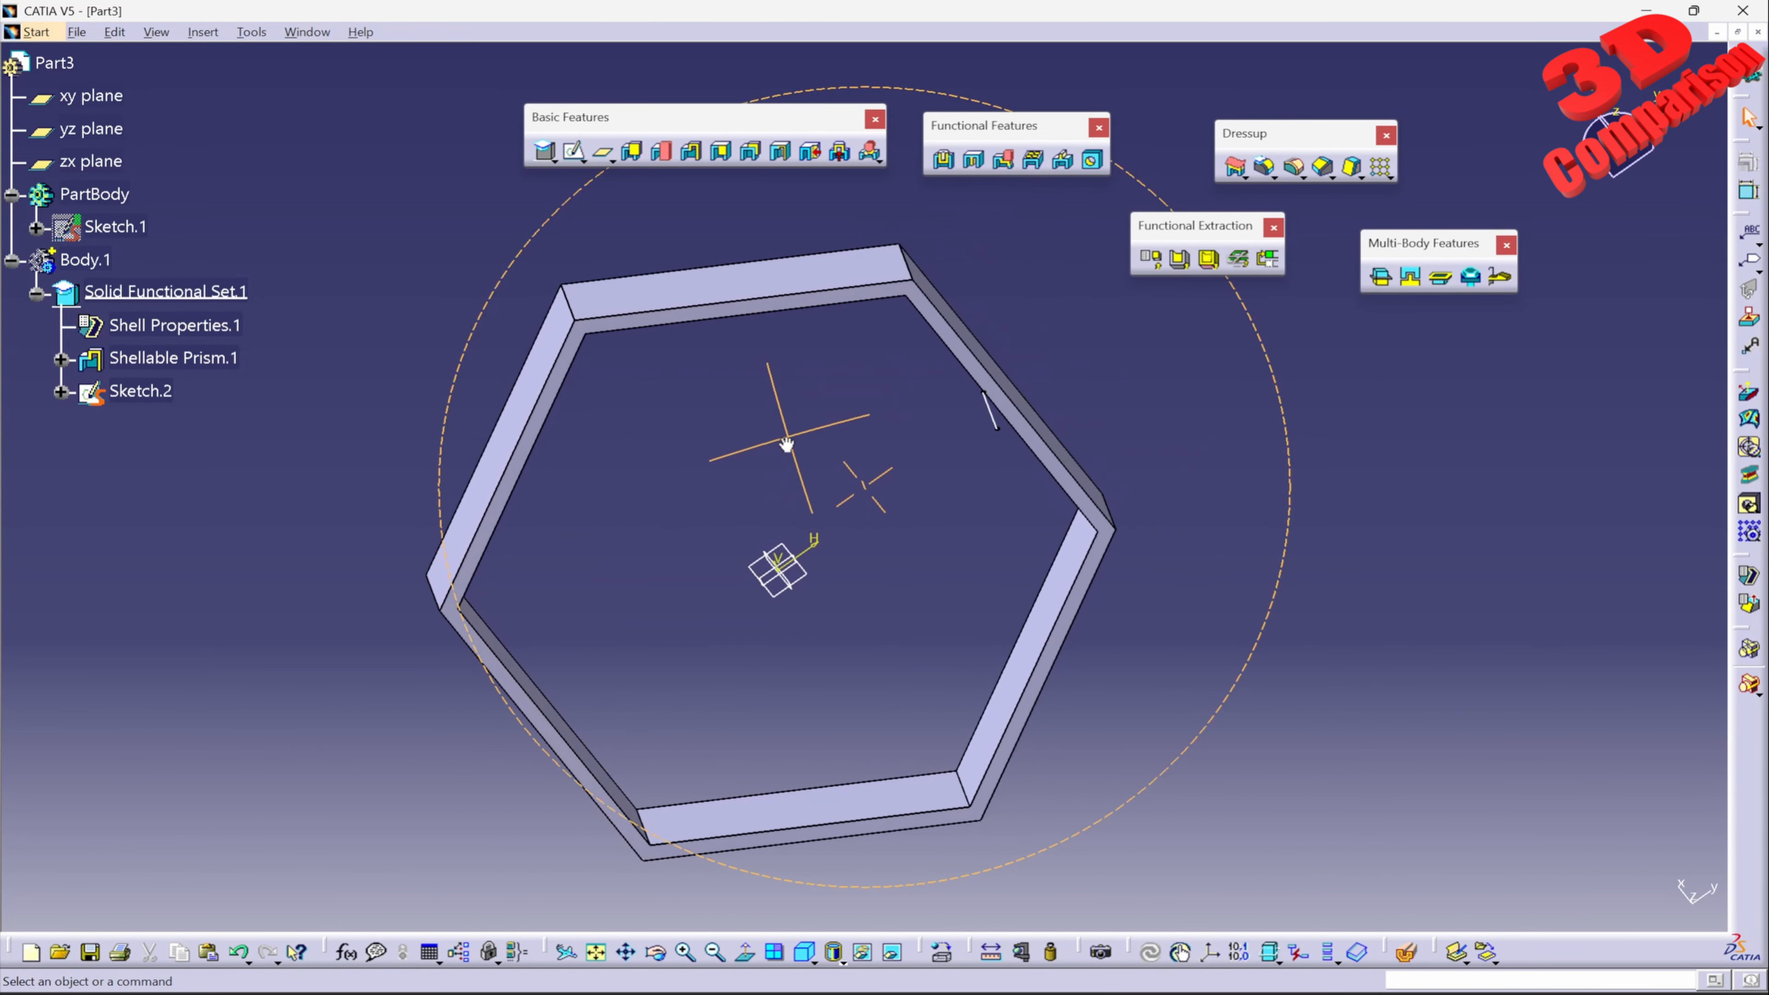
click(1382, 279)
middle_drag(865, 512, 1051, 486)
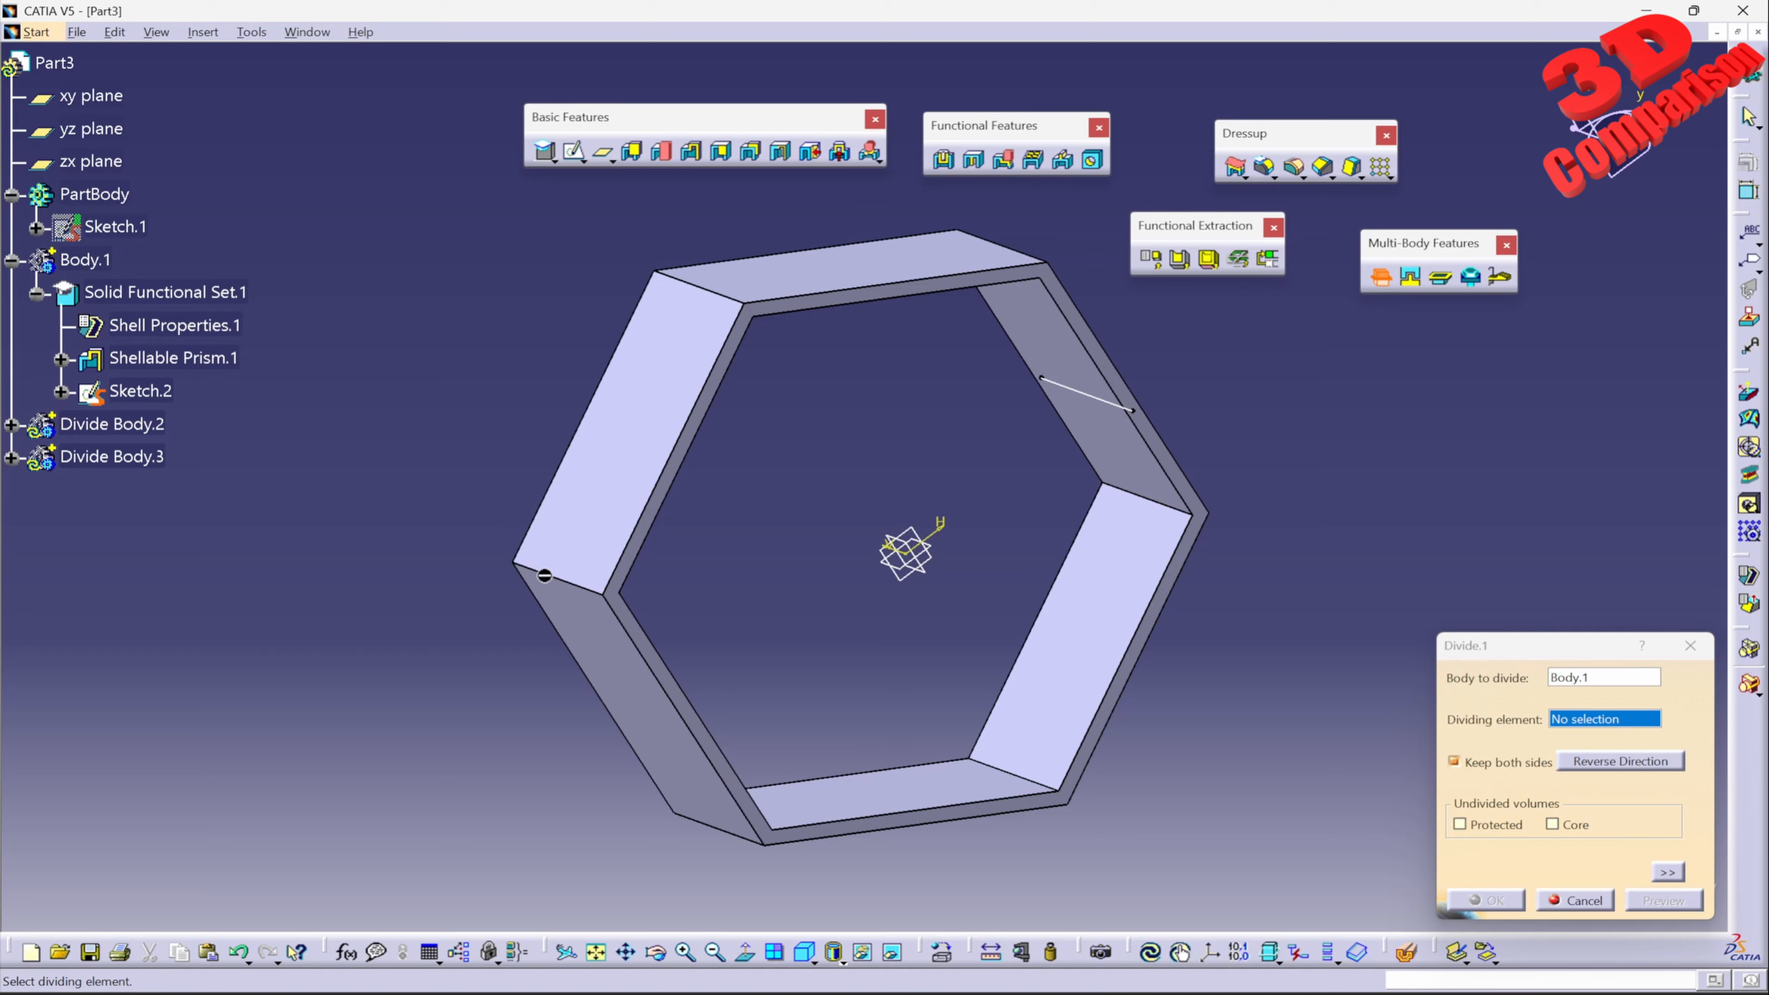
click(1073, 391)
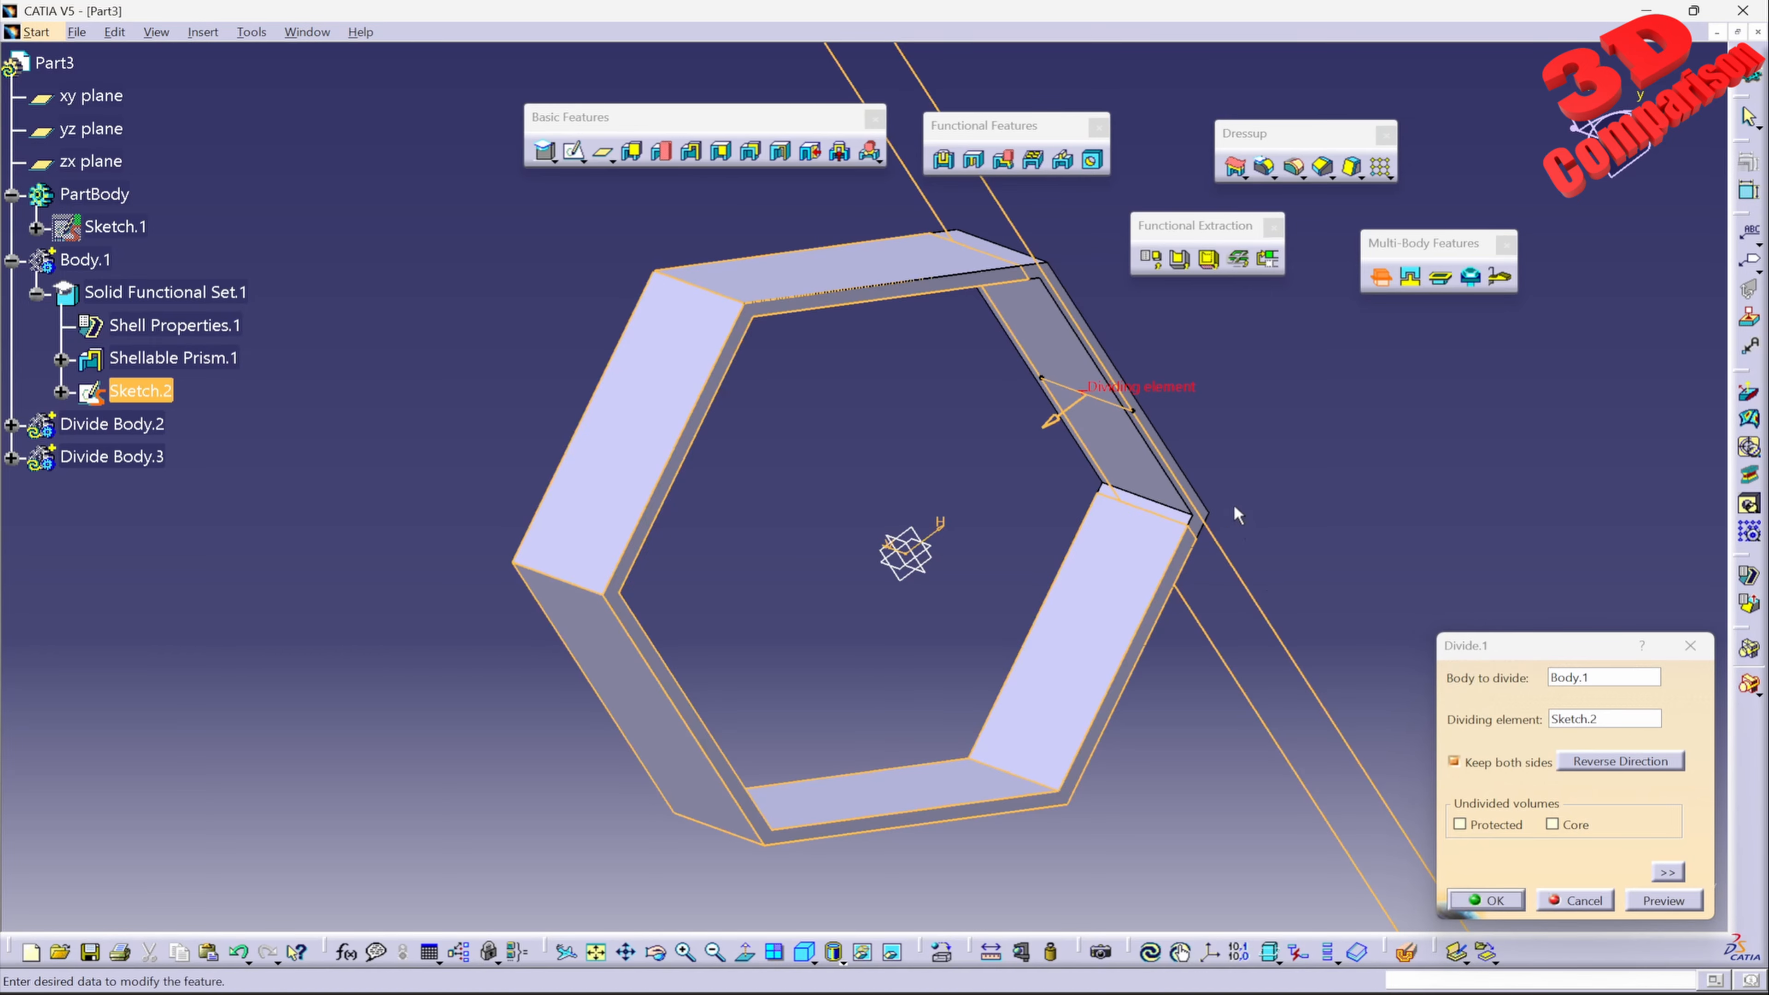
mouse_move(1050, 386)
middle_down()
mouse_move(919, 584)
mouse_move(872, 574)
middle_up()
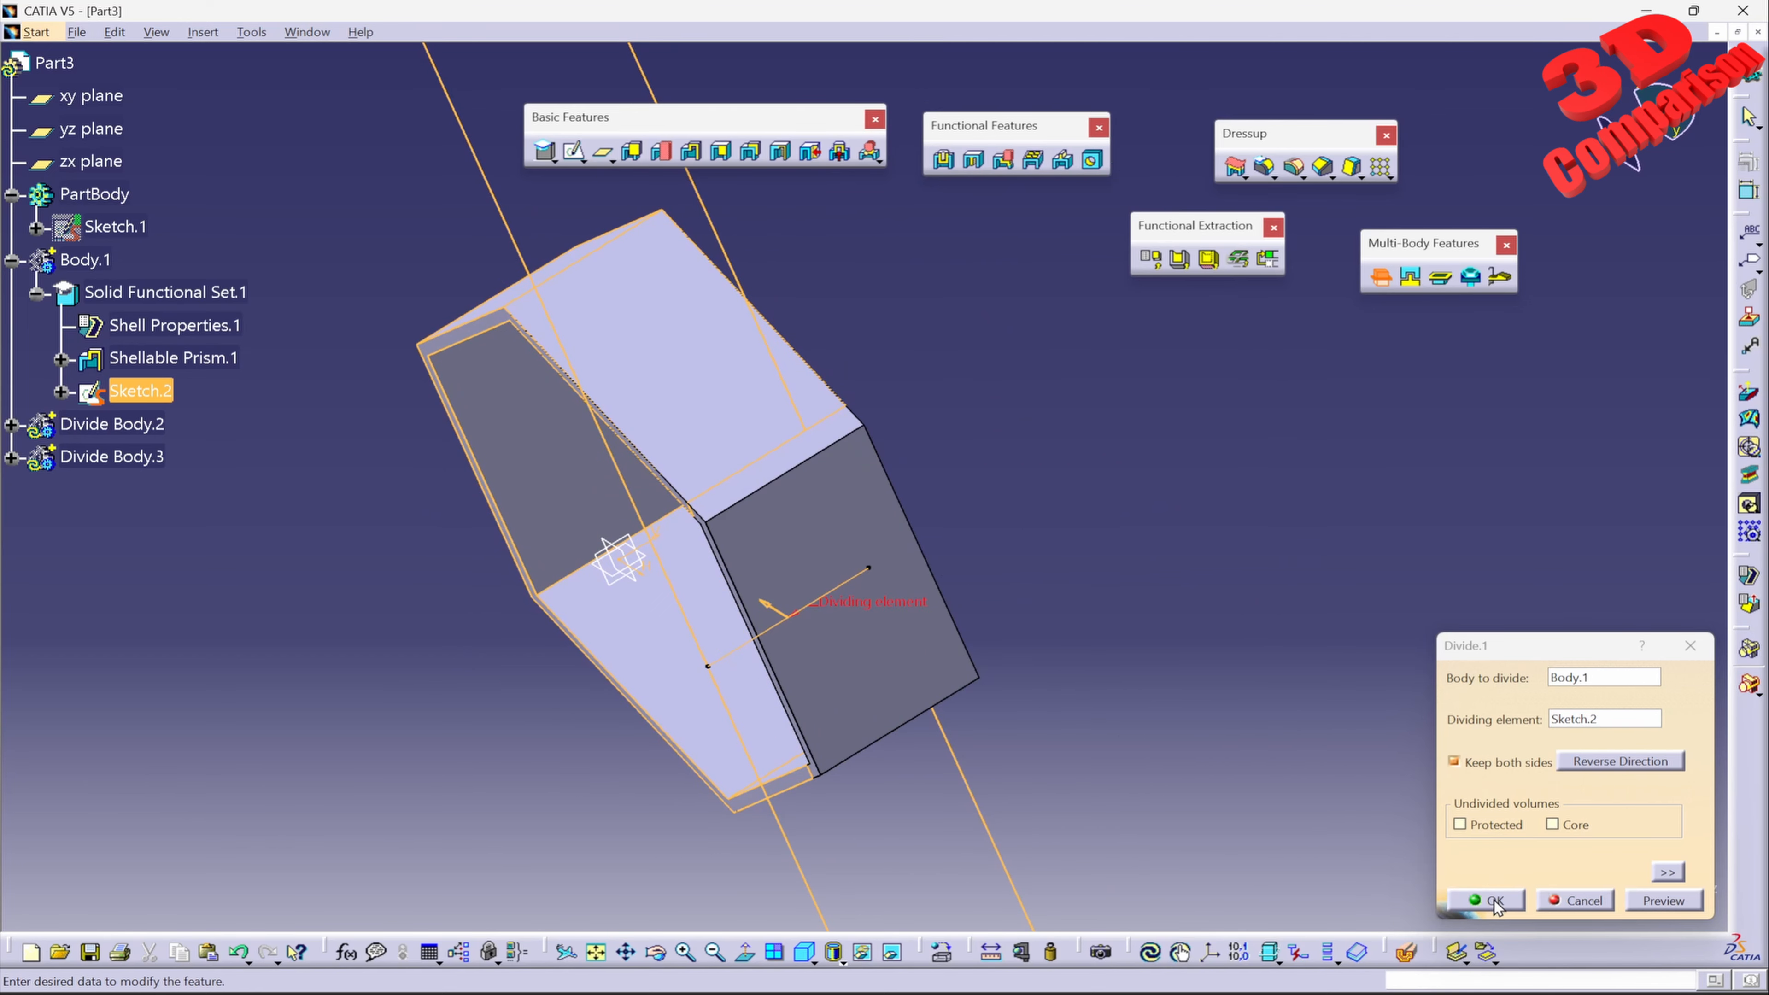
click(1669, 871)
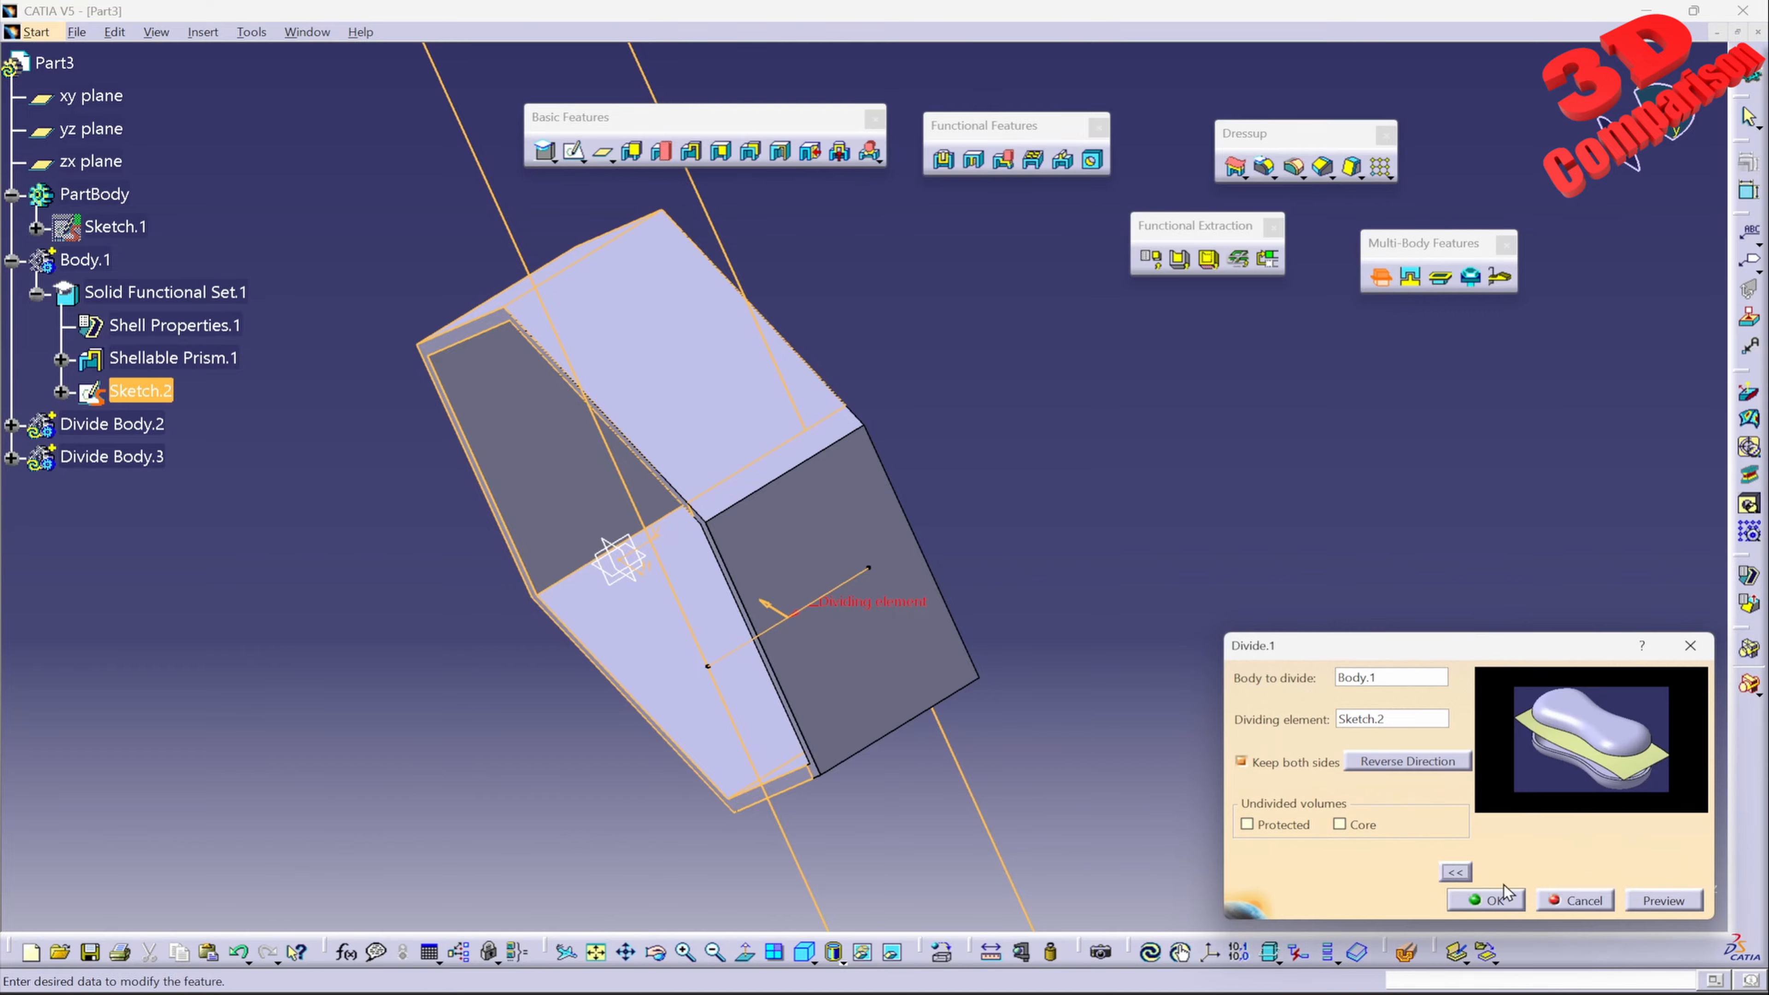
click(1485, 900)
middle_drag(939, 620, 848, 609)
middle_drag(936, 559, 803, 520)
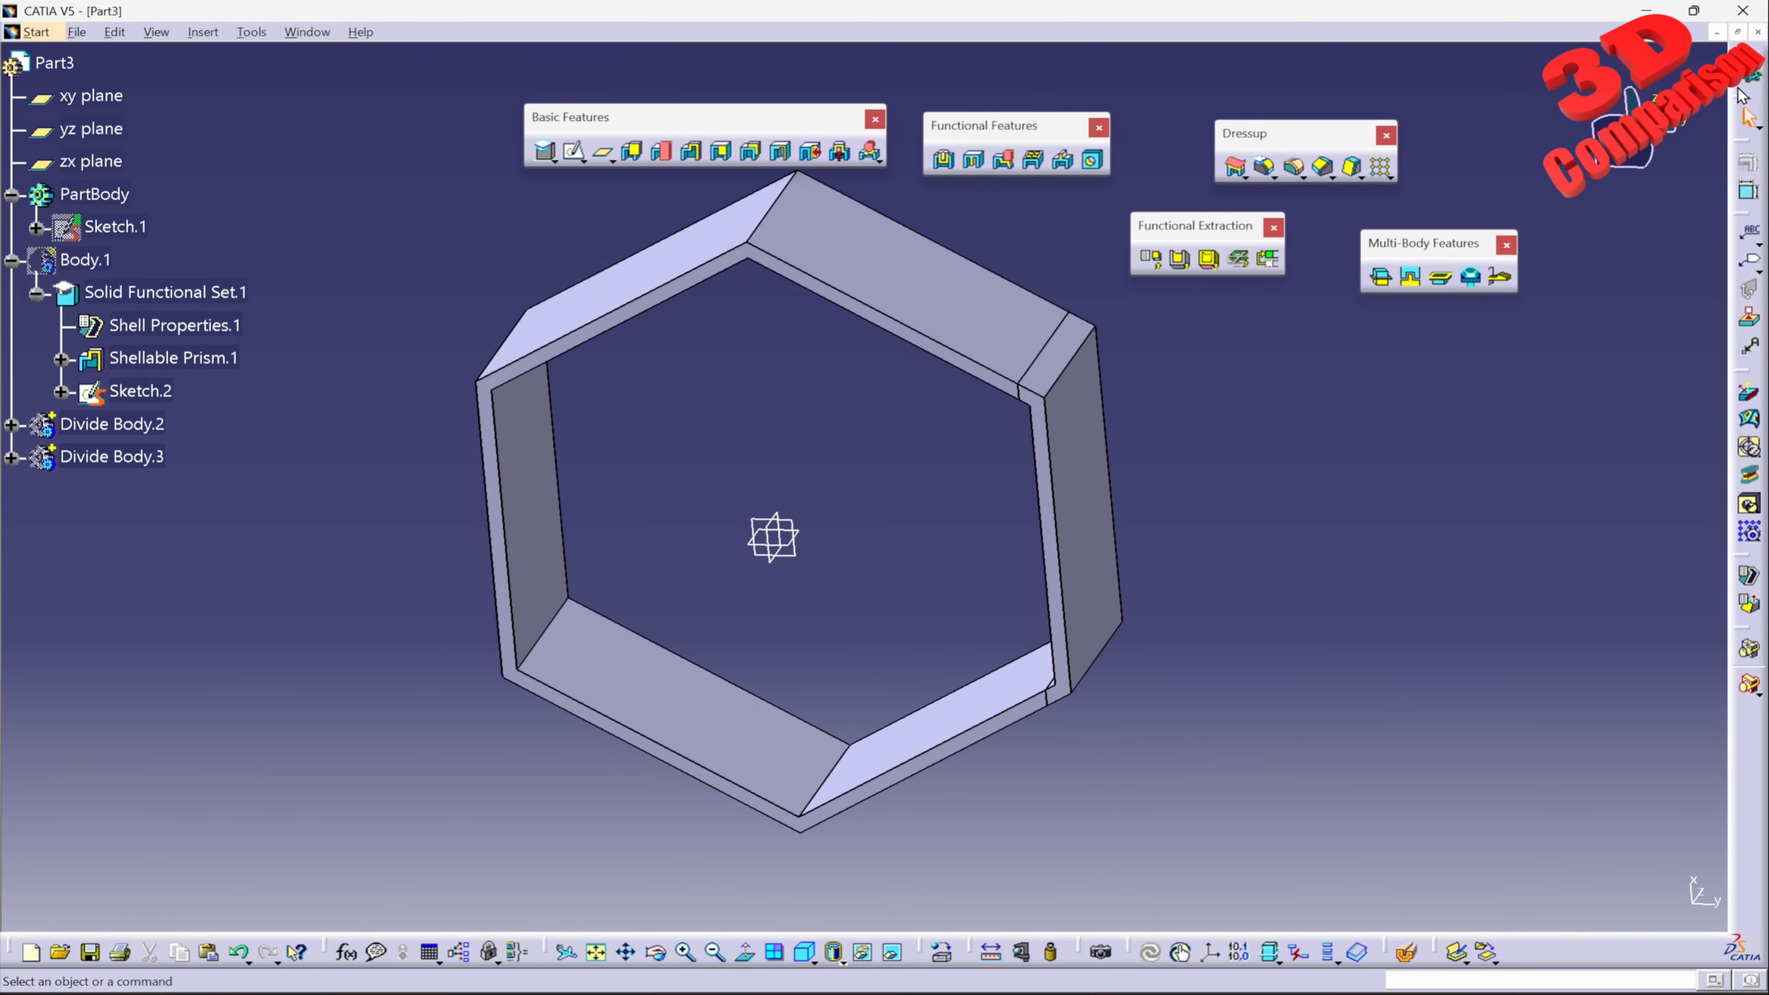
Show the Graphic Properties toolbar and colour Divide Body.3 green
right_click(1751, 136)
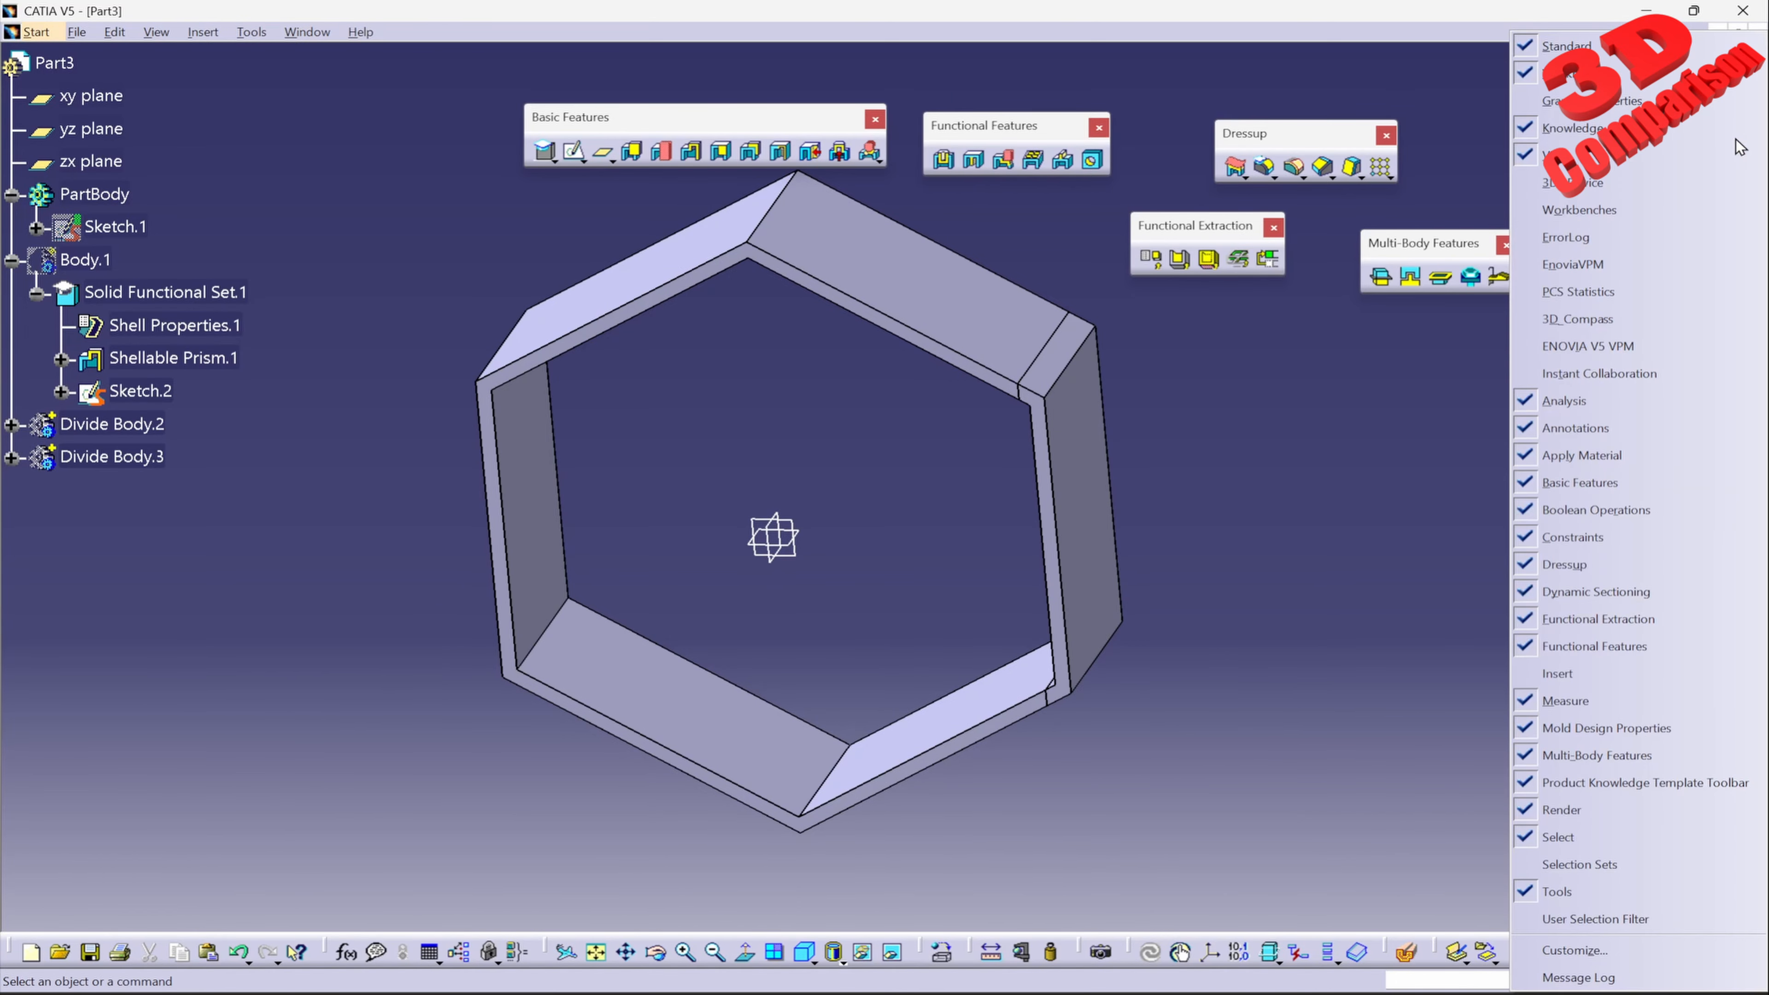
click(1588, 658)
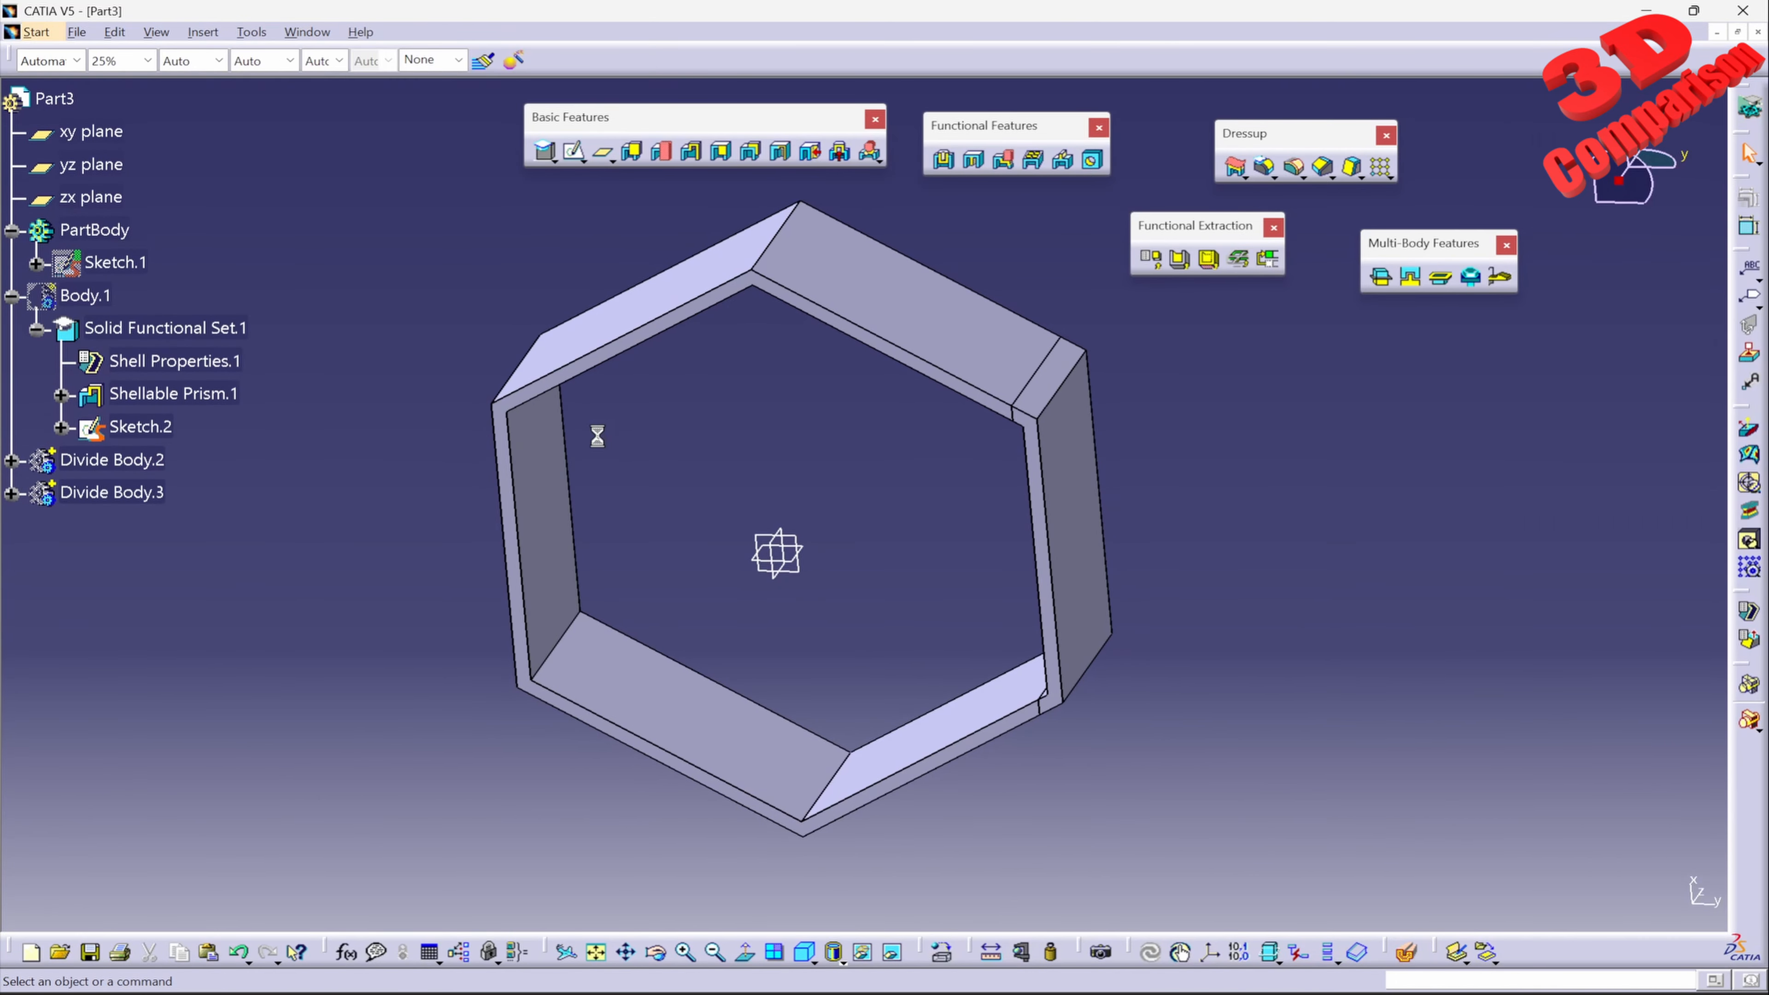
click(125, 498)
click(77, 61)
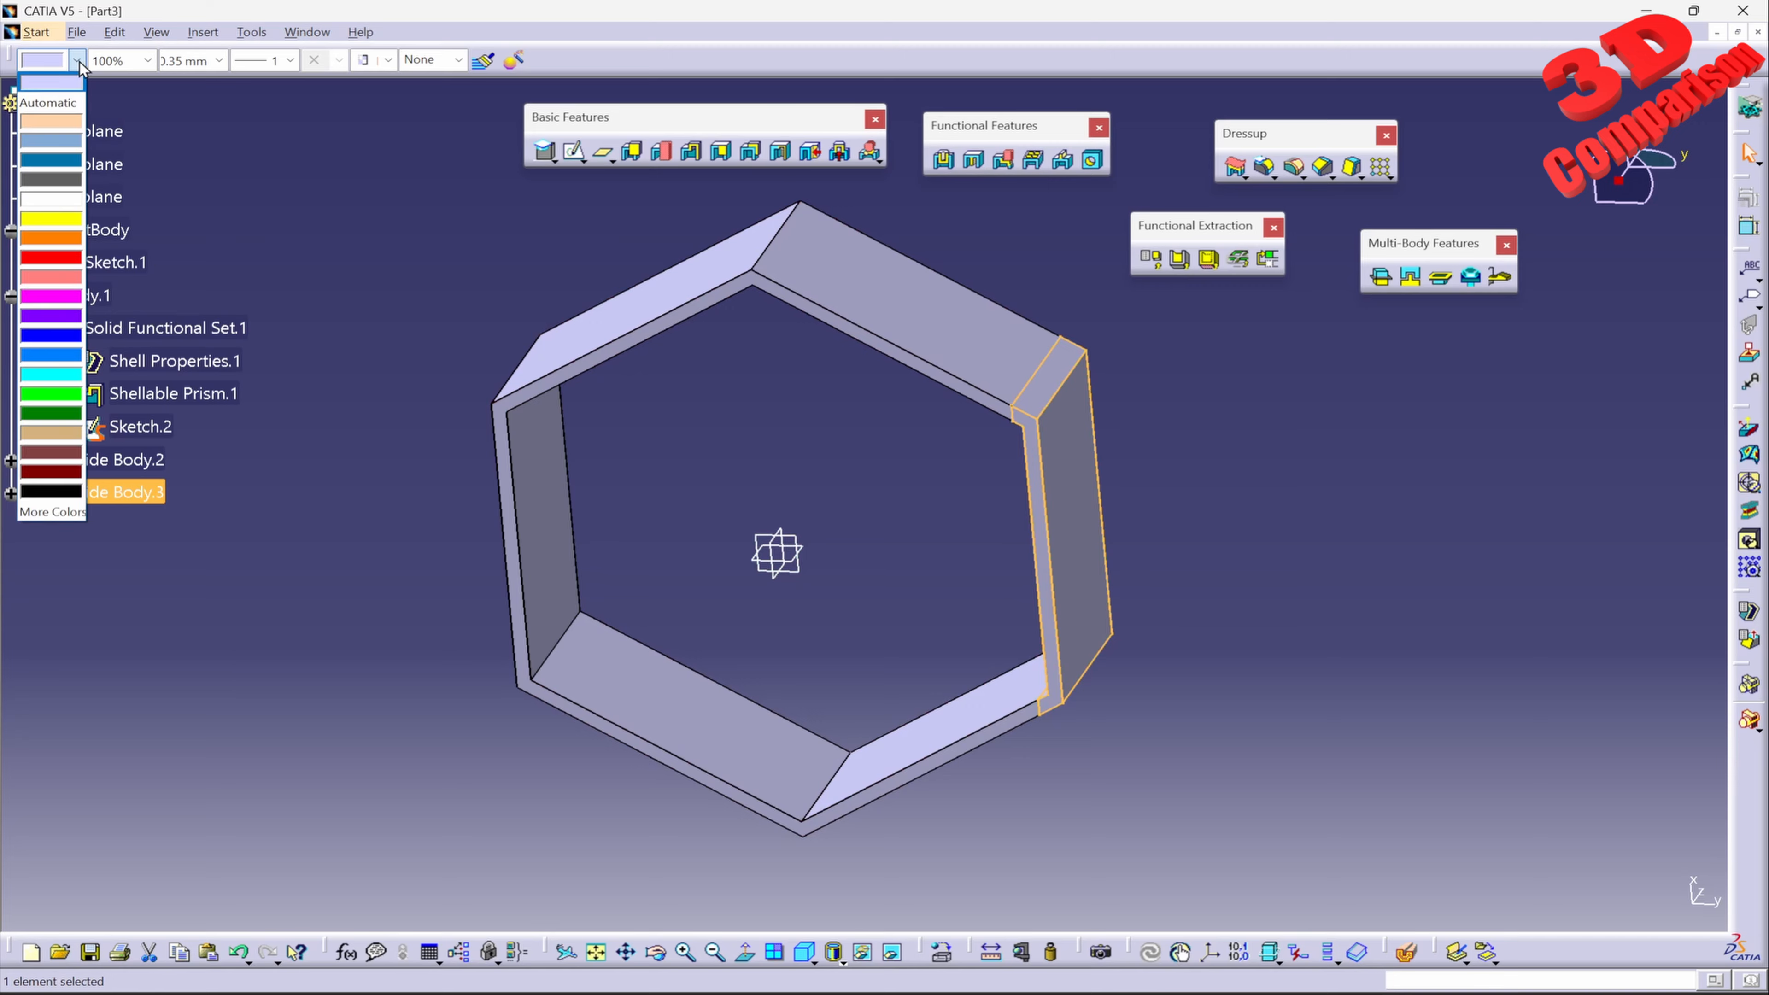
click(76, 401)
middle_drag(801, 363, 940, 506)
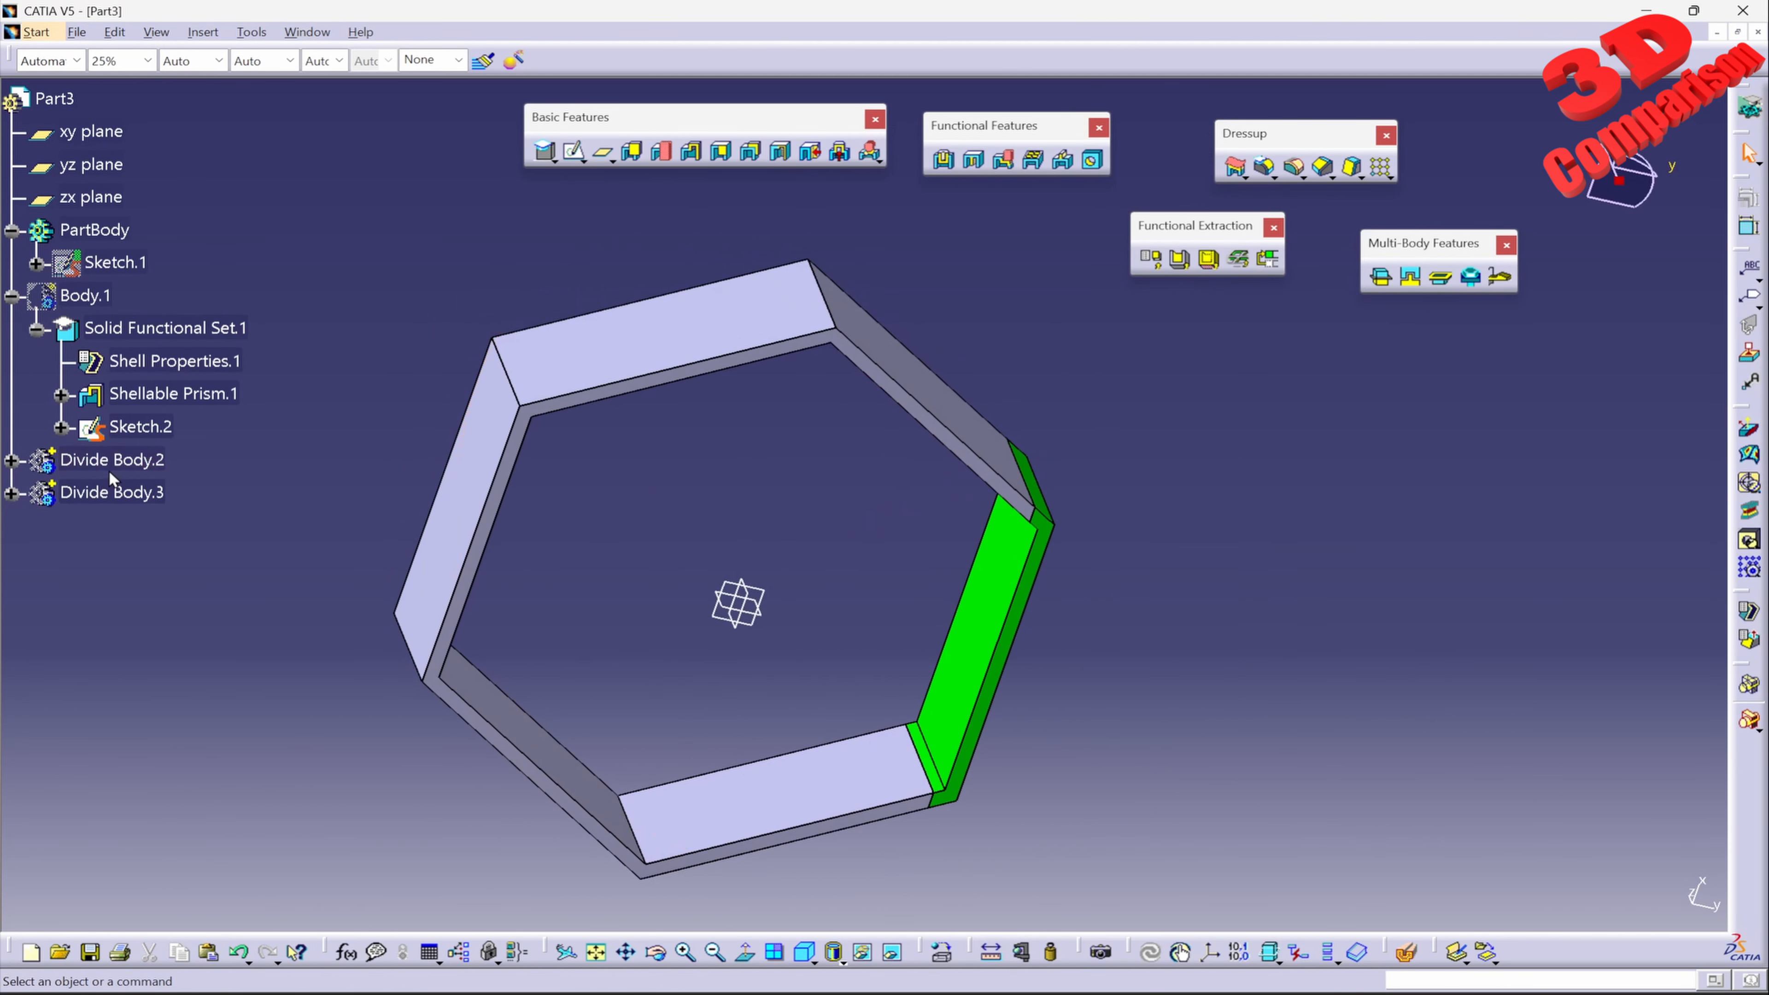
Hide Divide Body.3 to inspect the rest of the ring, and show it again
right_click(132, 491)
click(149, 544)
middle_drag(731, 533, 898, 488)
right_click(70, 495)
click(139, 561)
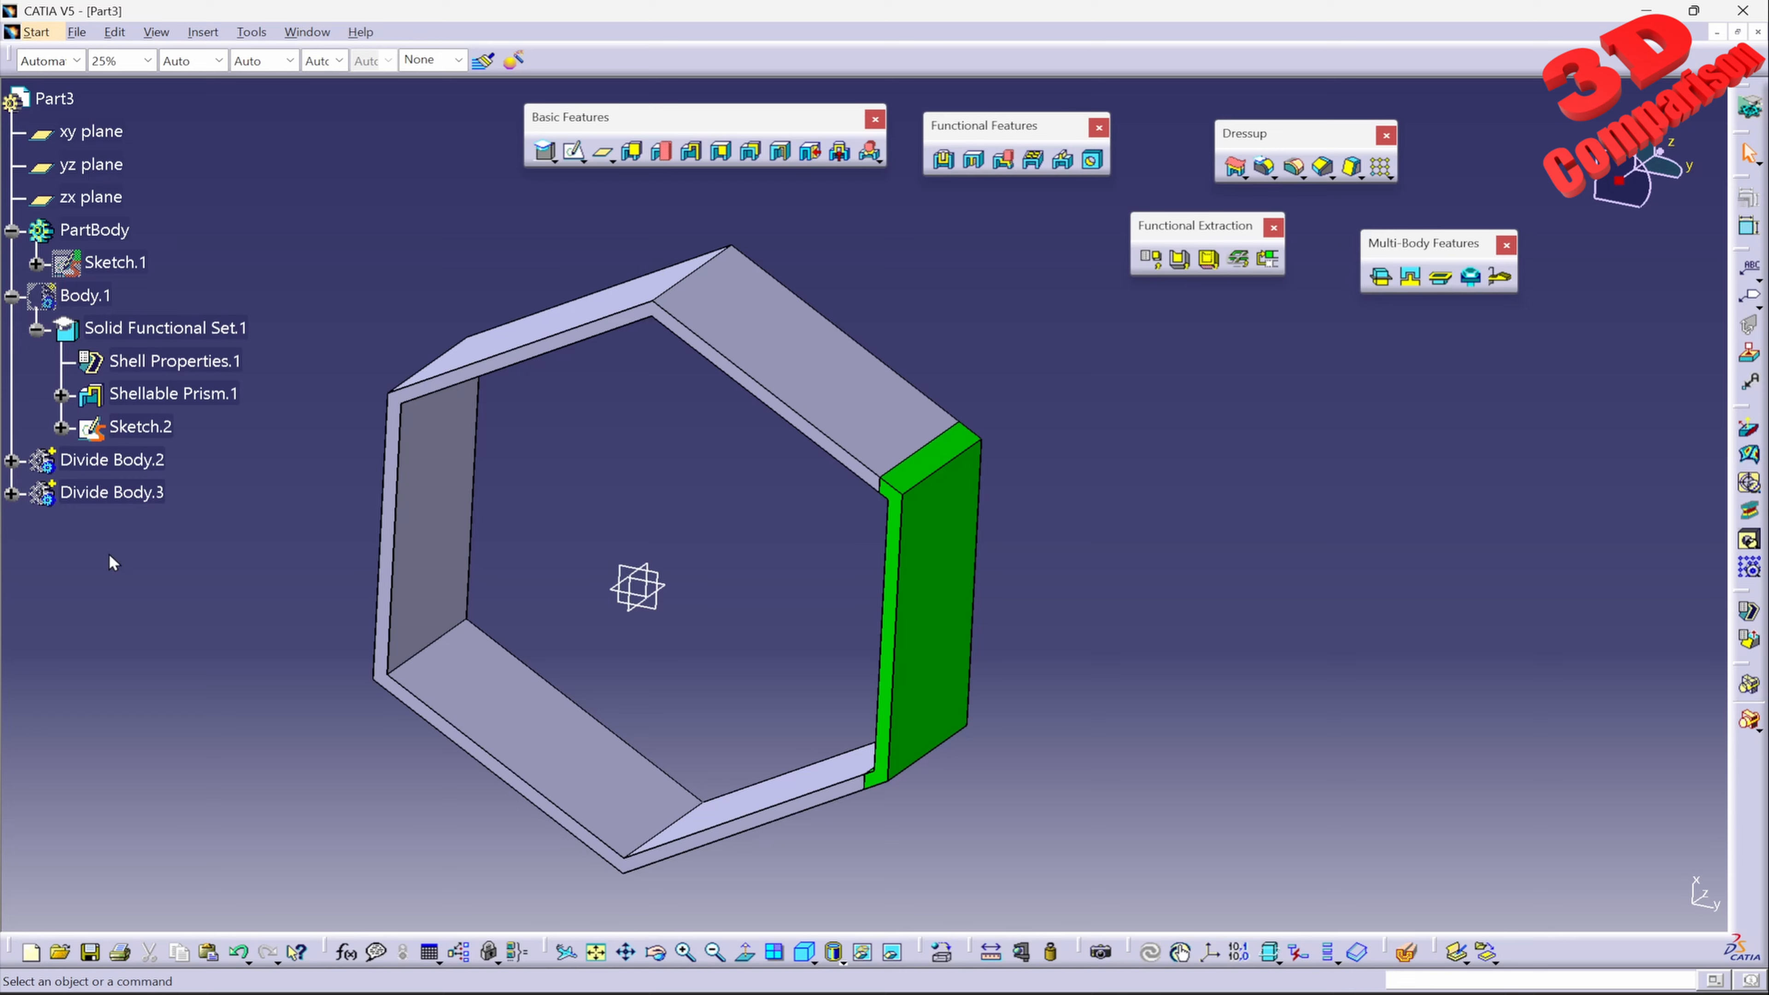
Expand the divided bodies in the tree down to Divide.2 and open its definition with the extended options displayed
click(11, 492)
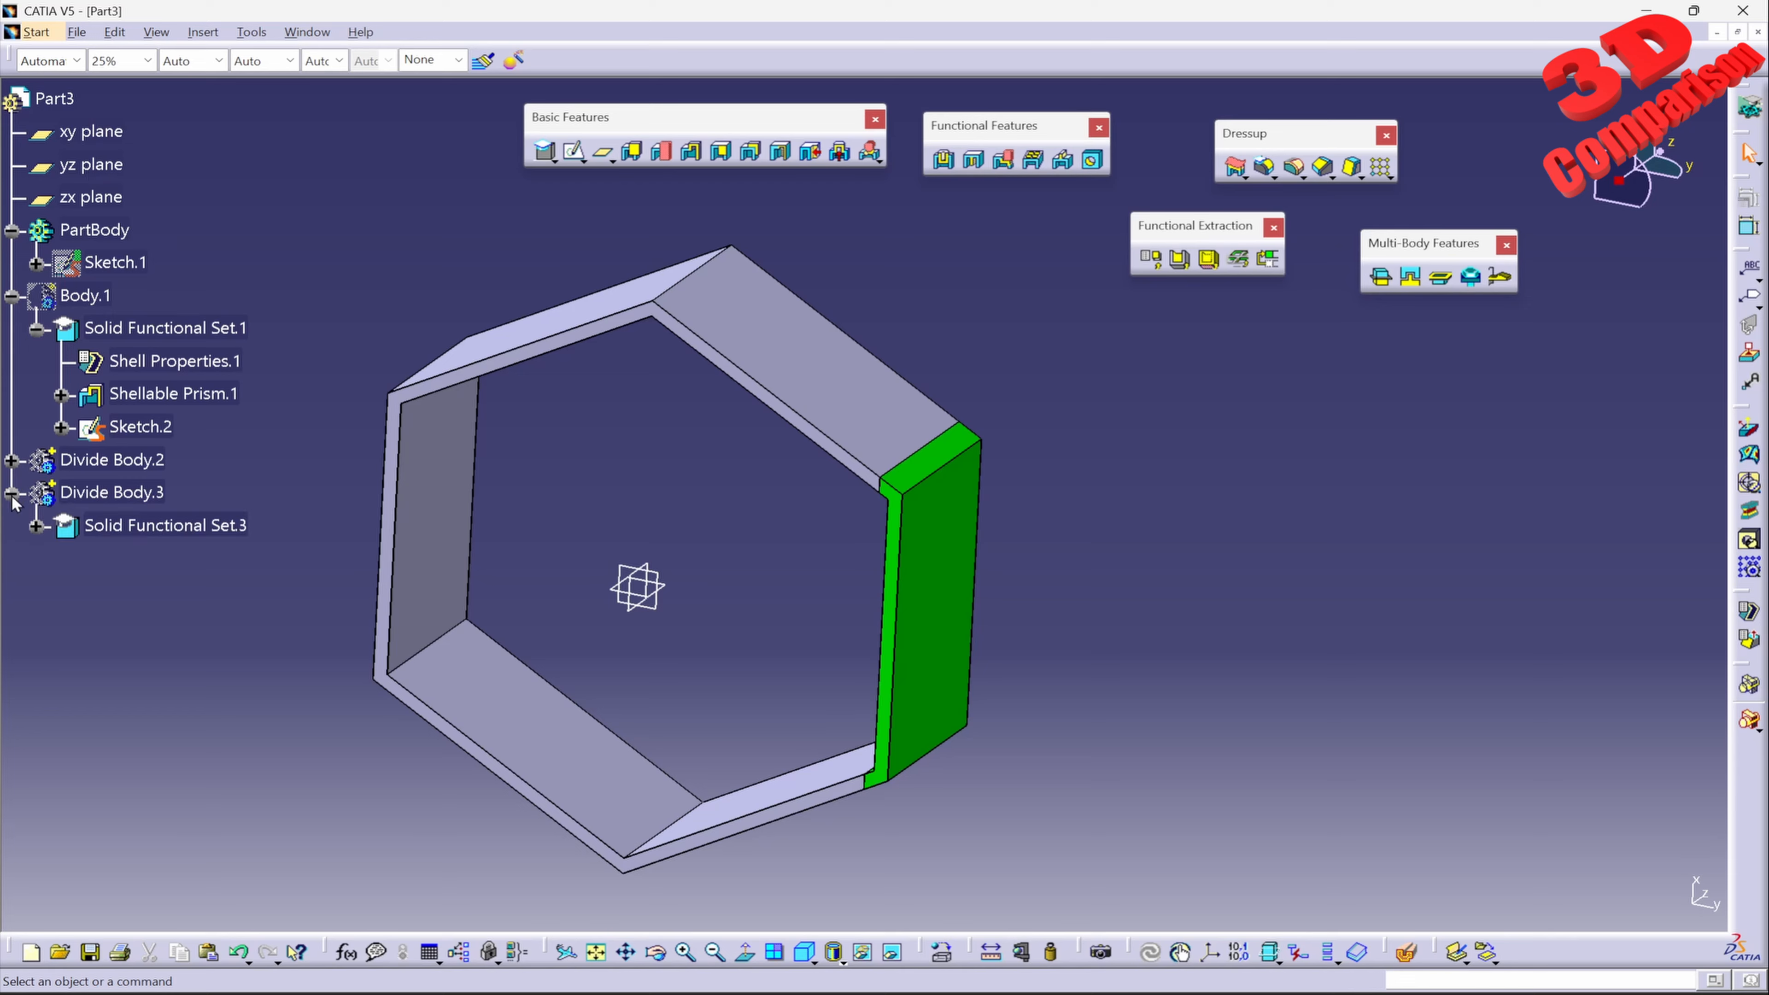
click(11, 460)
click(37, 559)
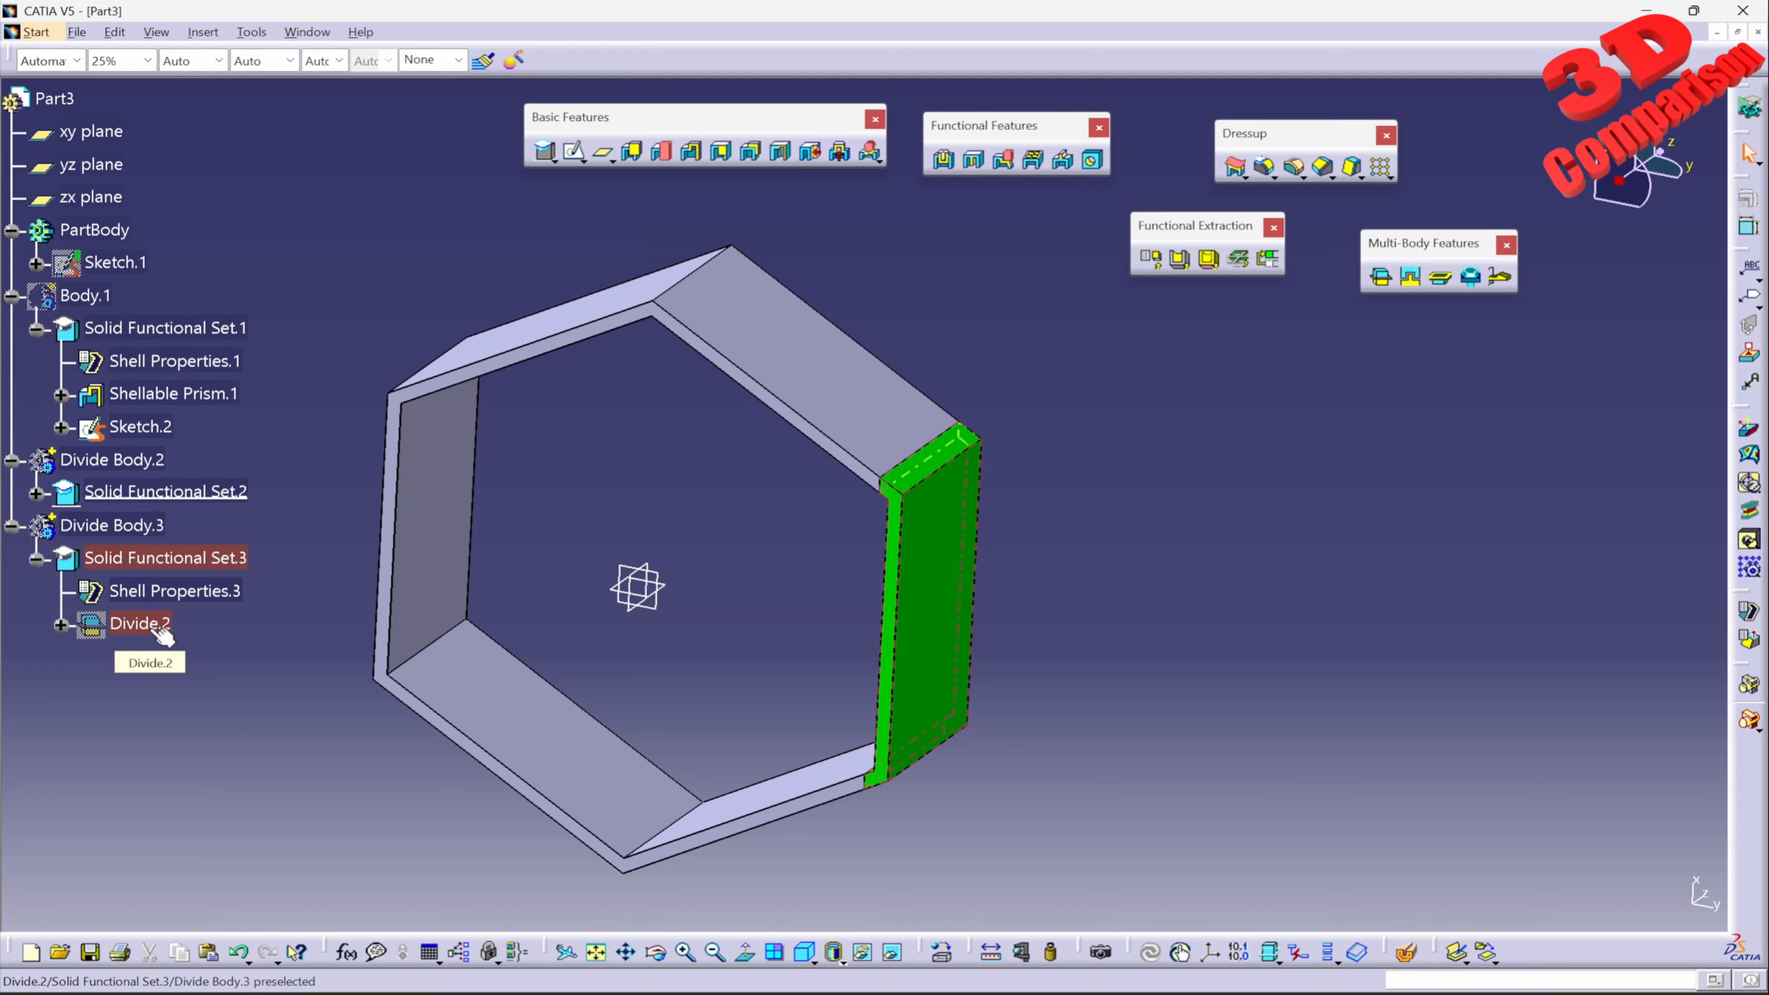
click(61, 624)
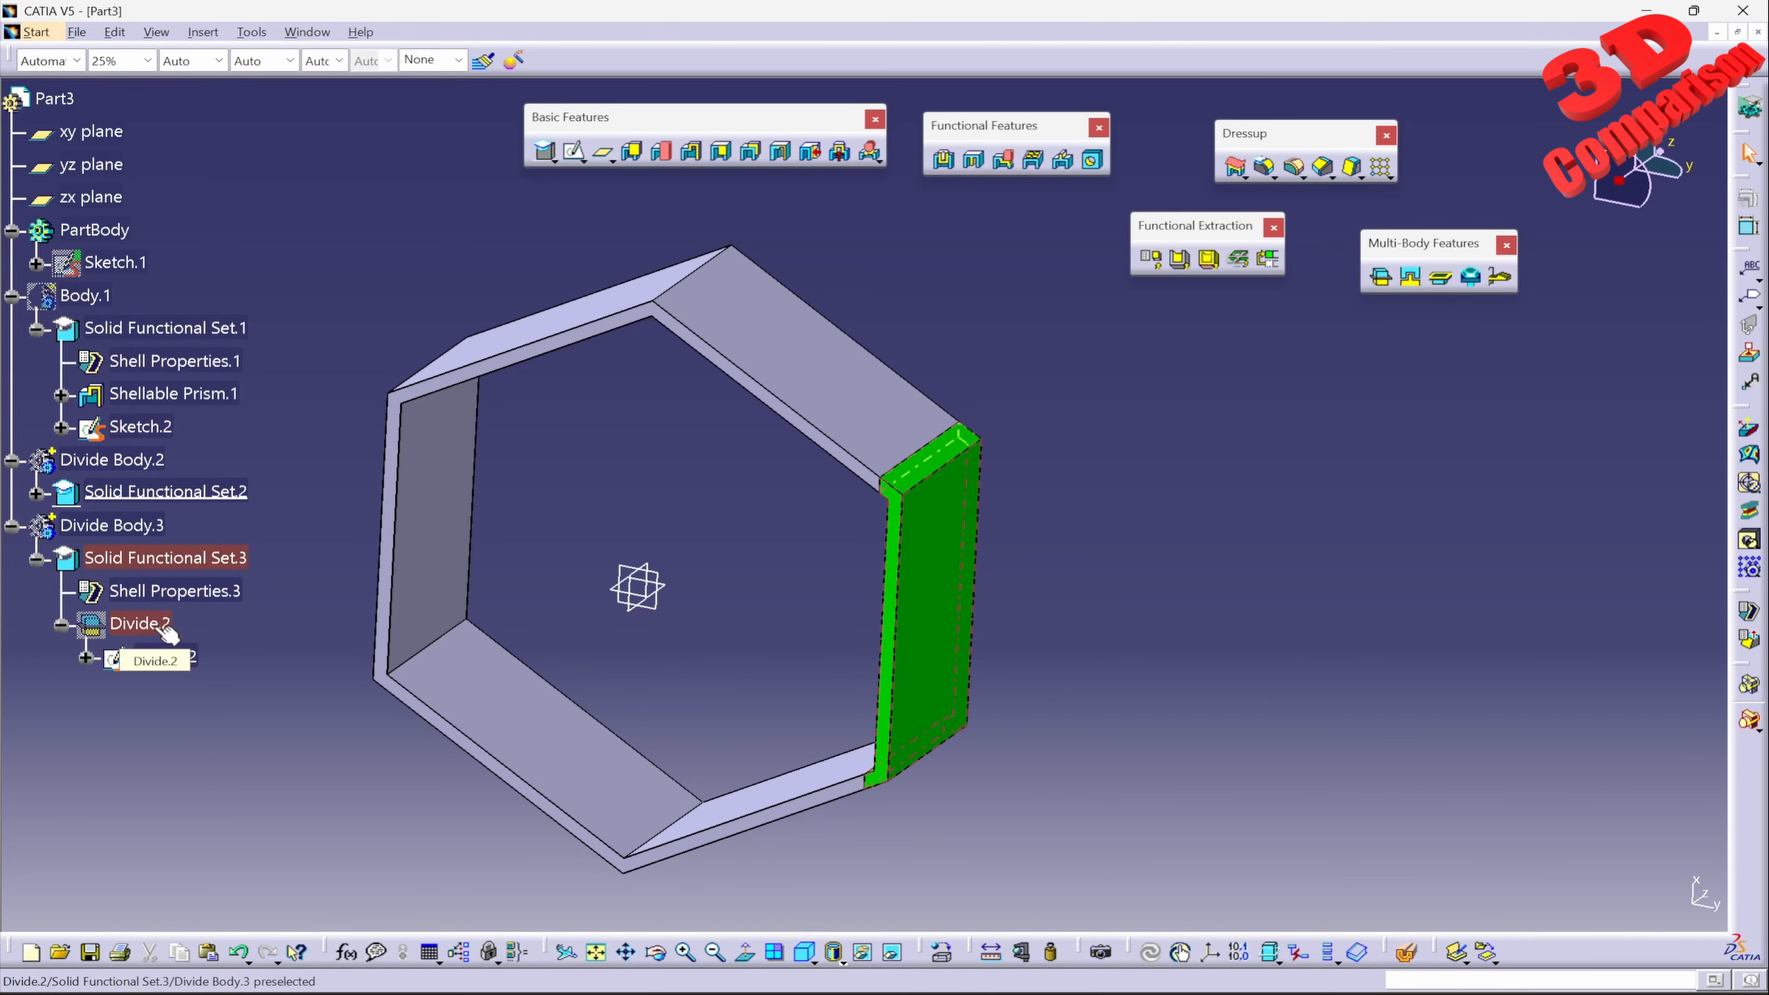
double_click(140, 623)
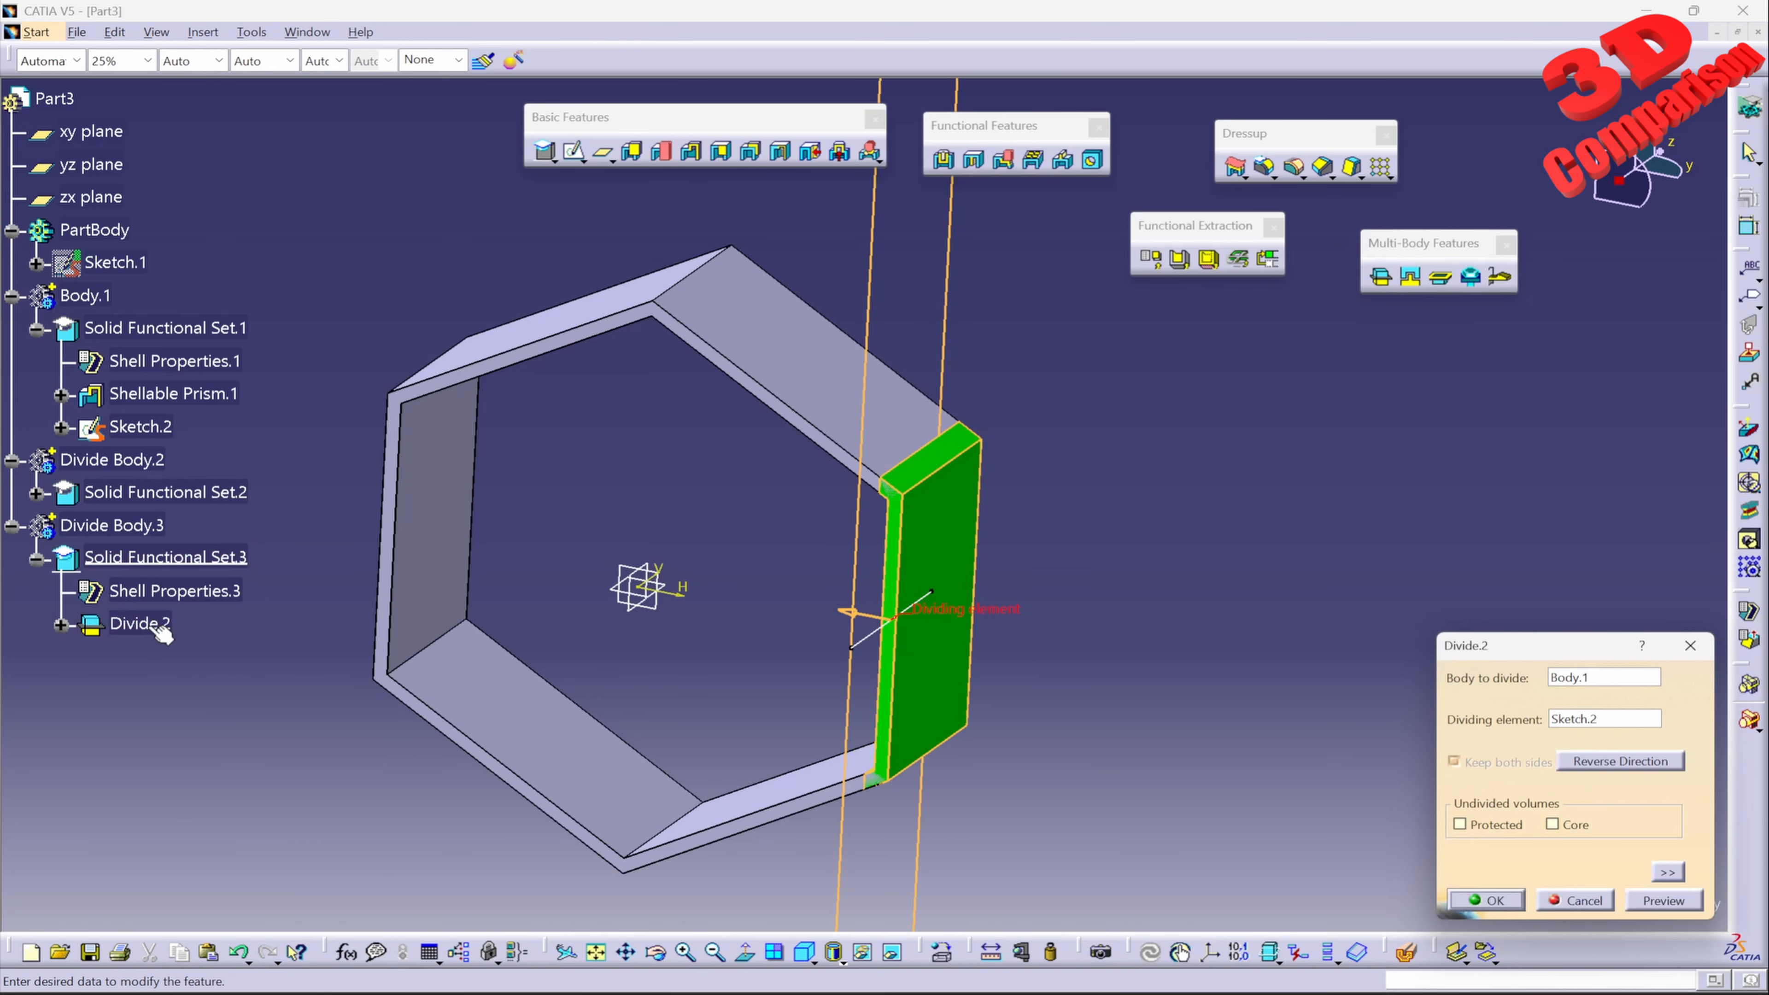
click(1667, 871)
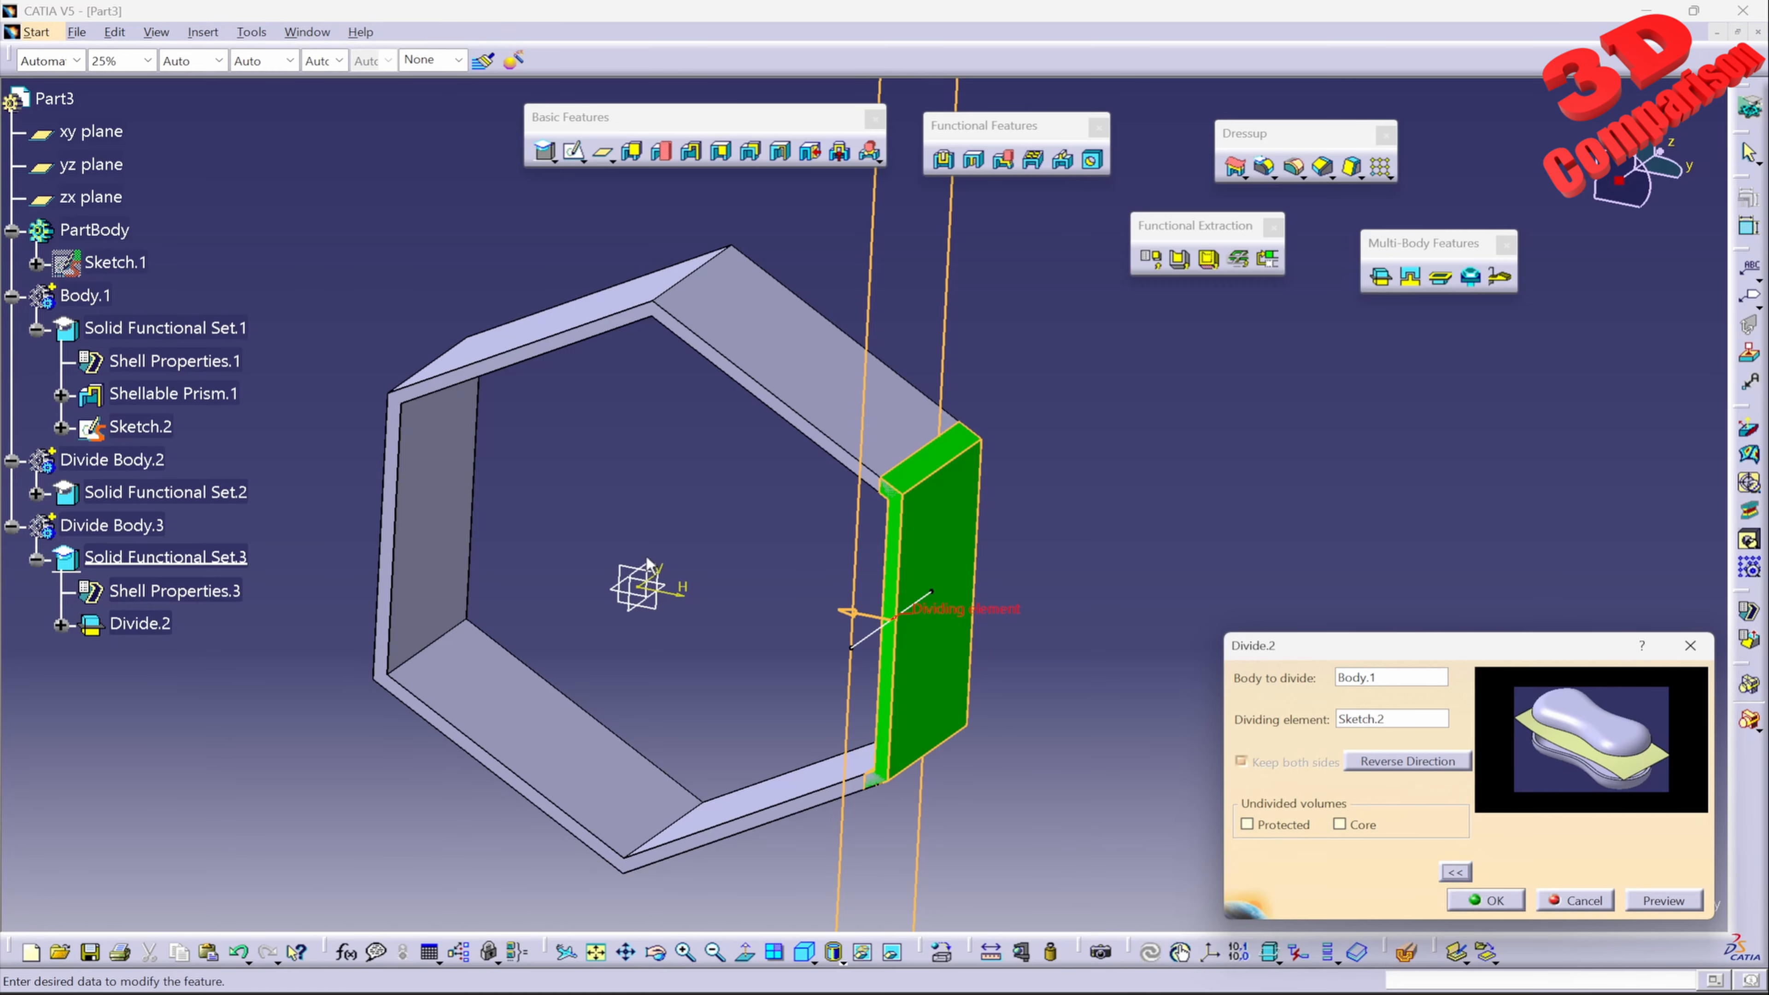
Try the Protected and Core options for undivided volumes in Divide.2, clear both again and accept the definition
click(1279, 829)
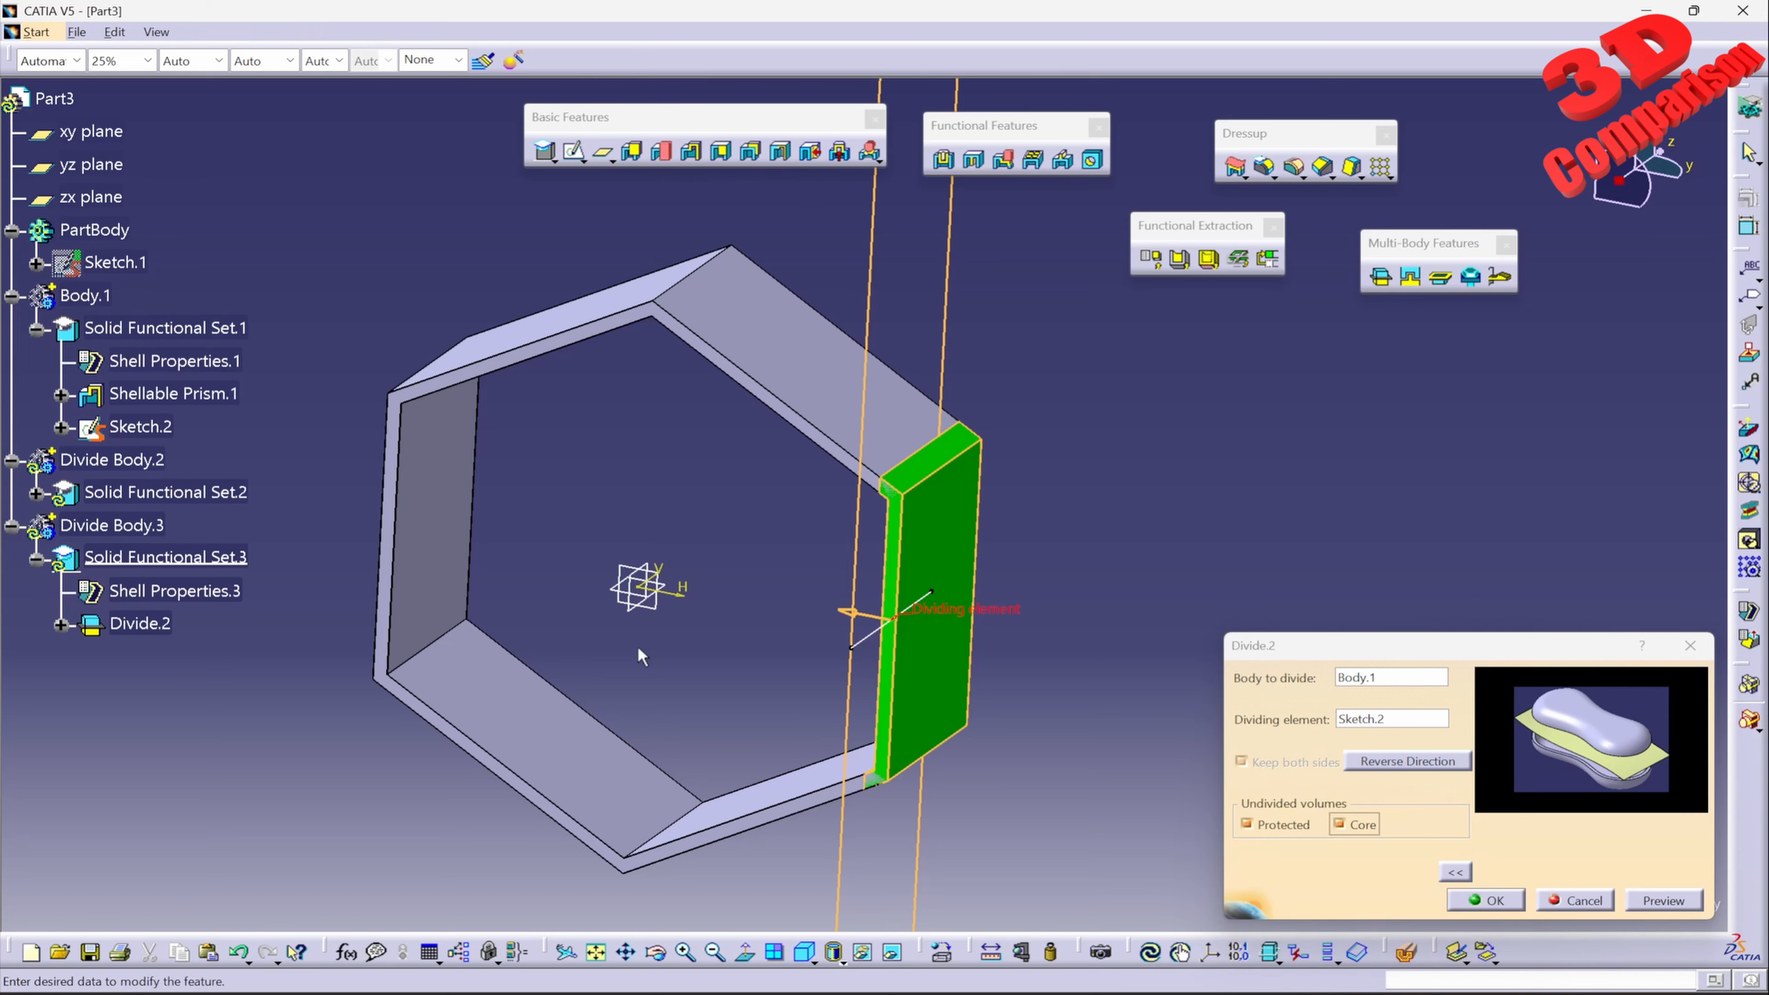
middle_drag(639, 653, 897, 566)
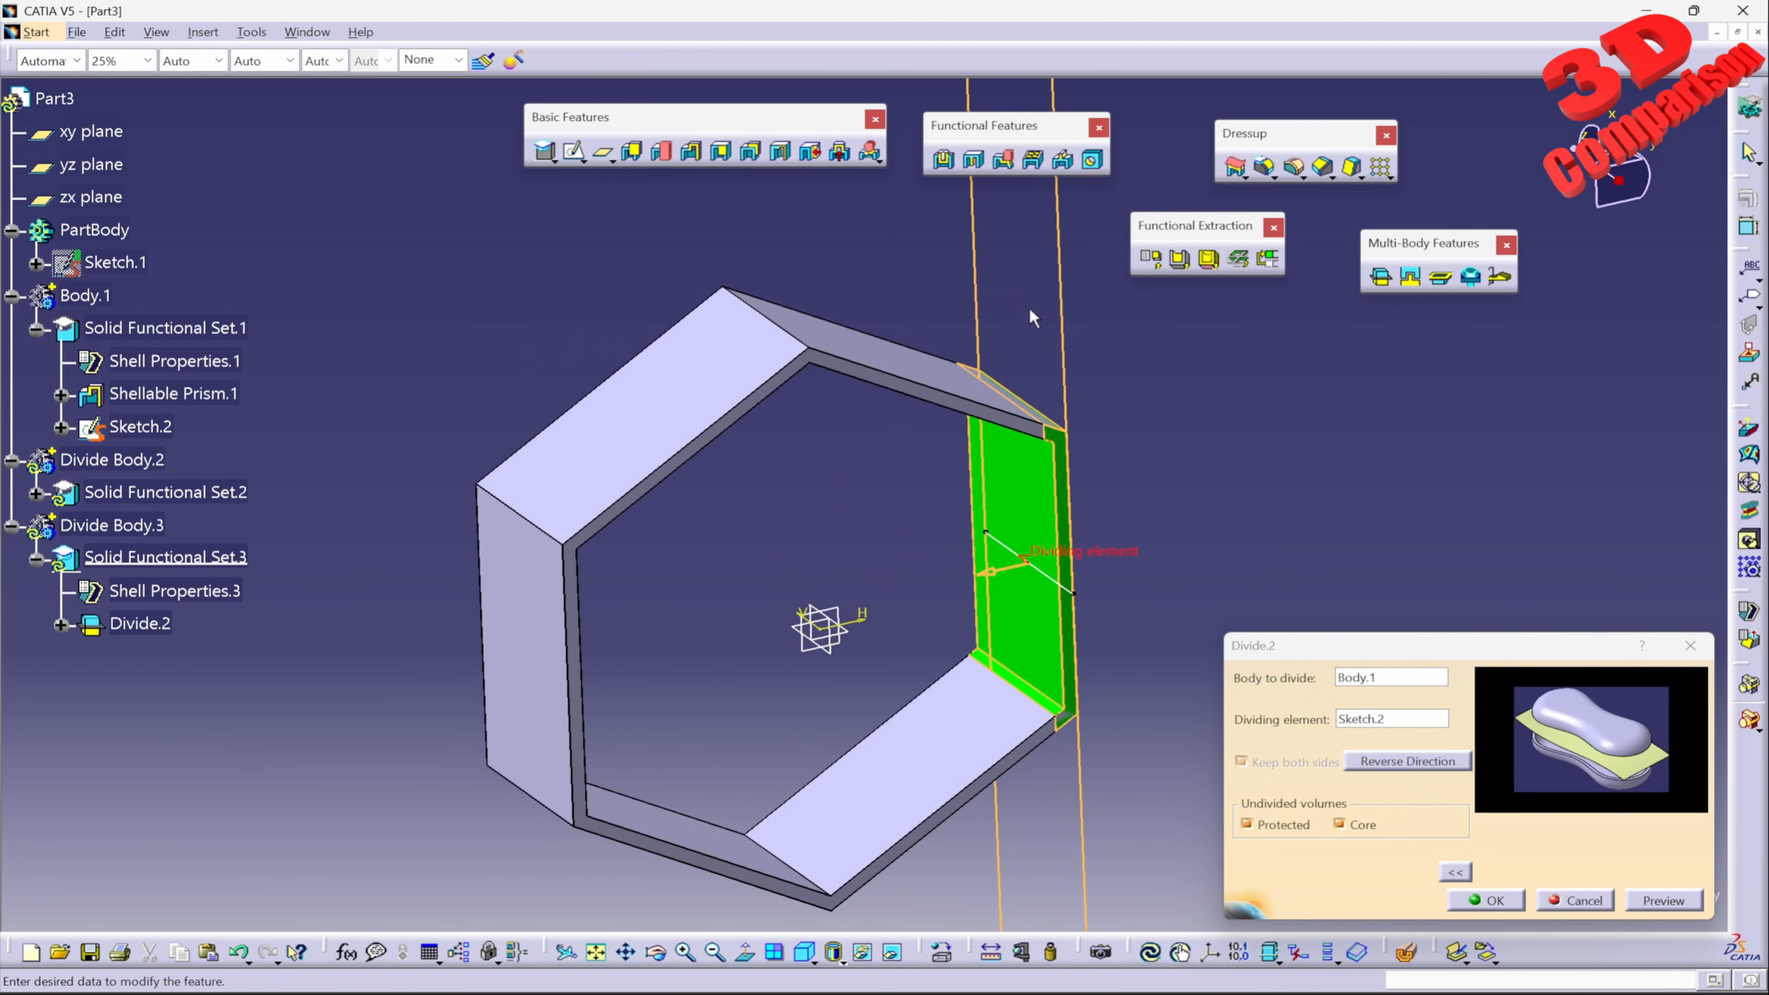
click(1266, 819)
click(1347, 821)
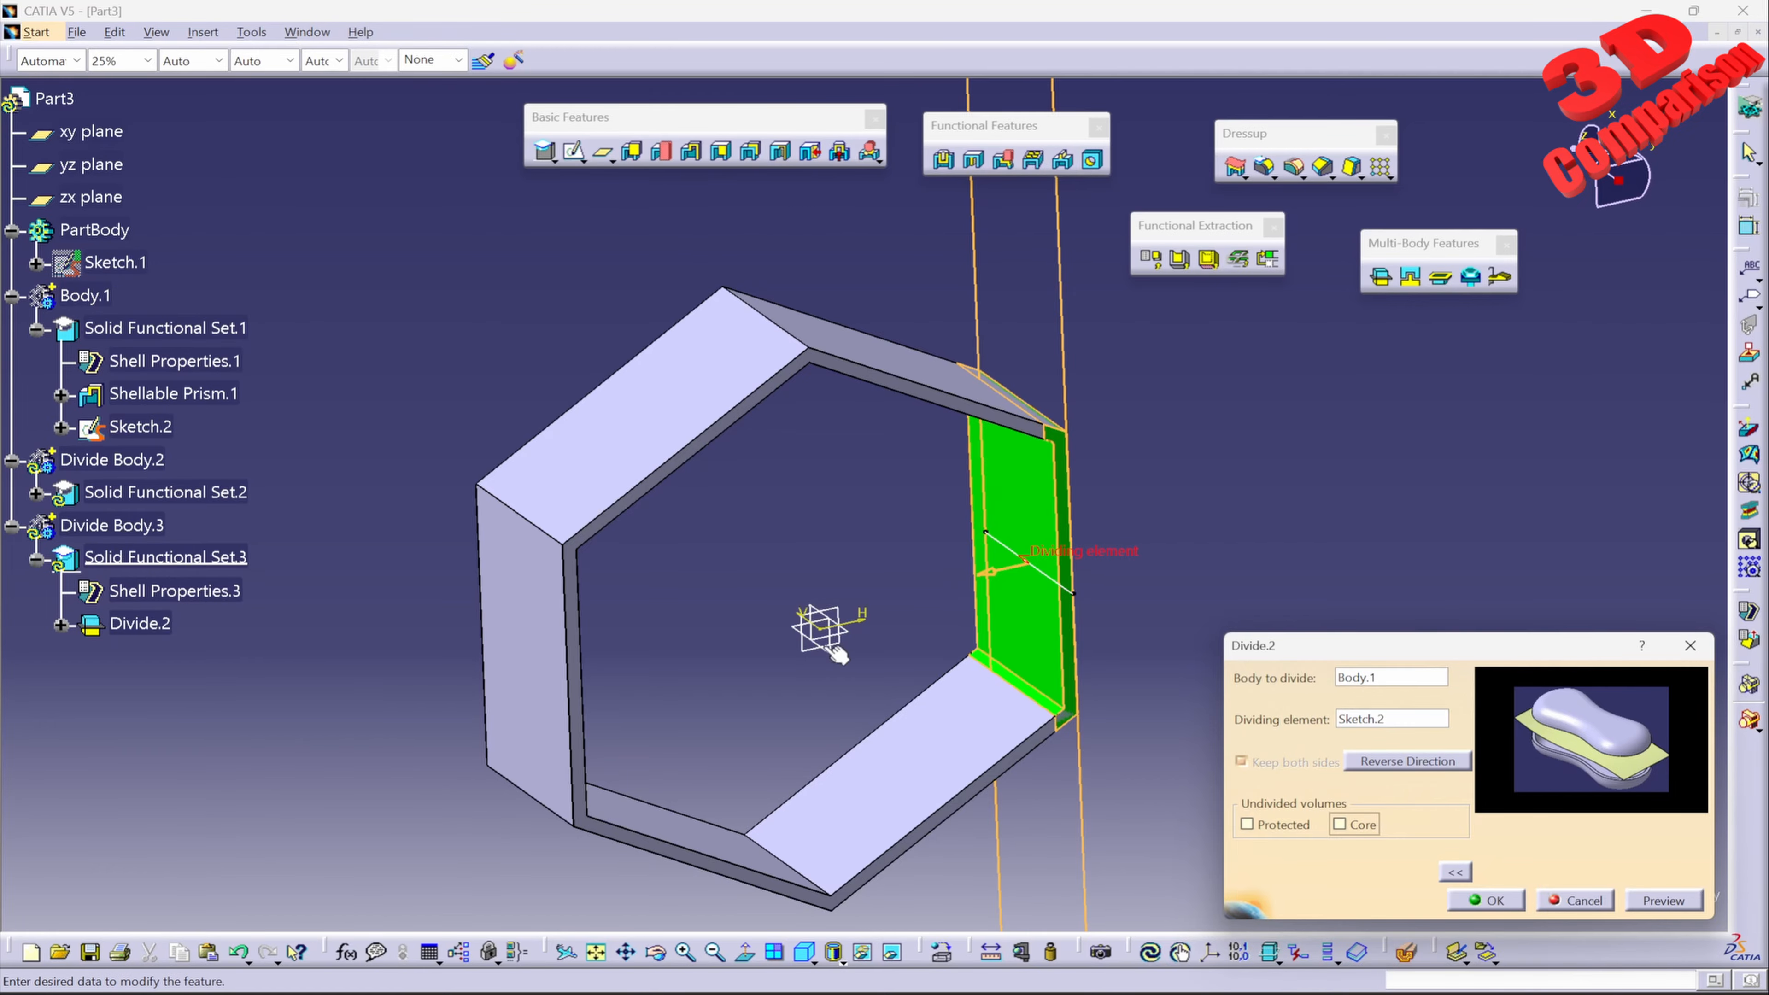
middle_drag(836, 651, 1055, 471)
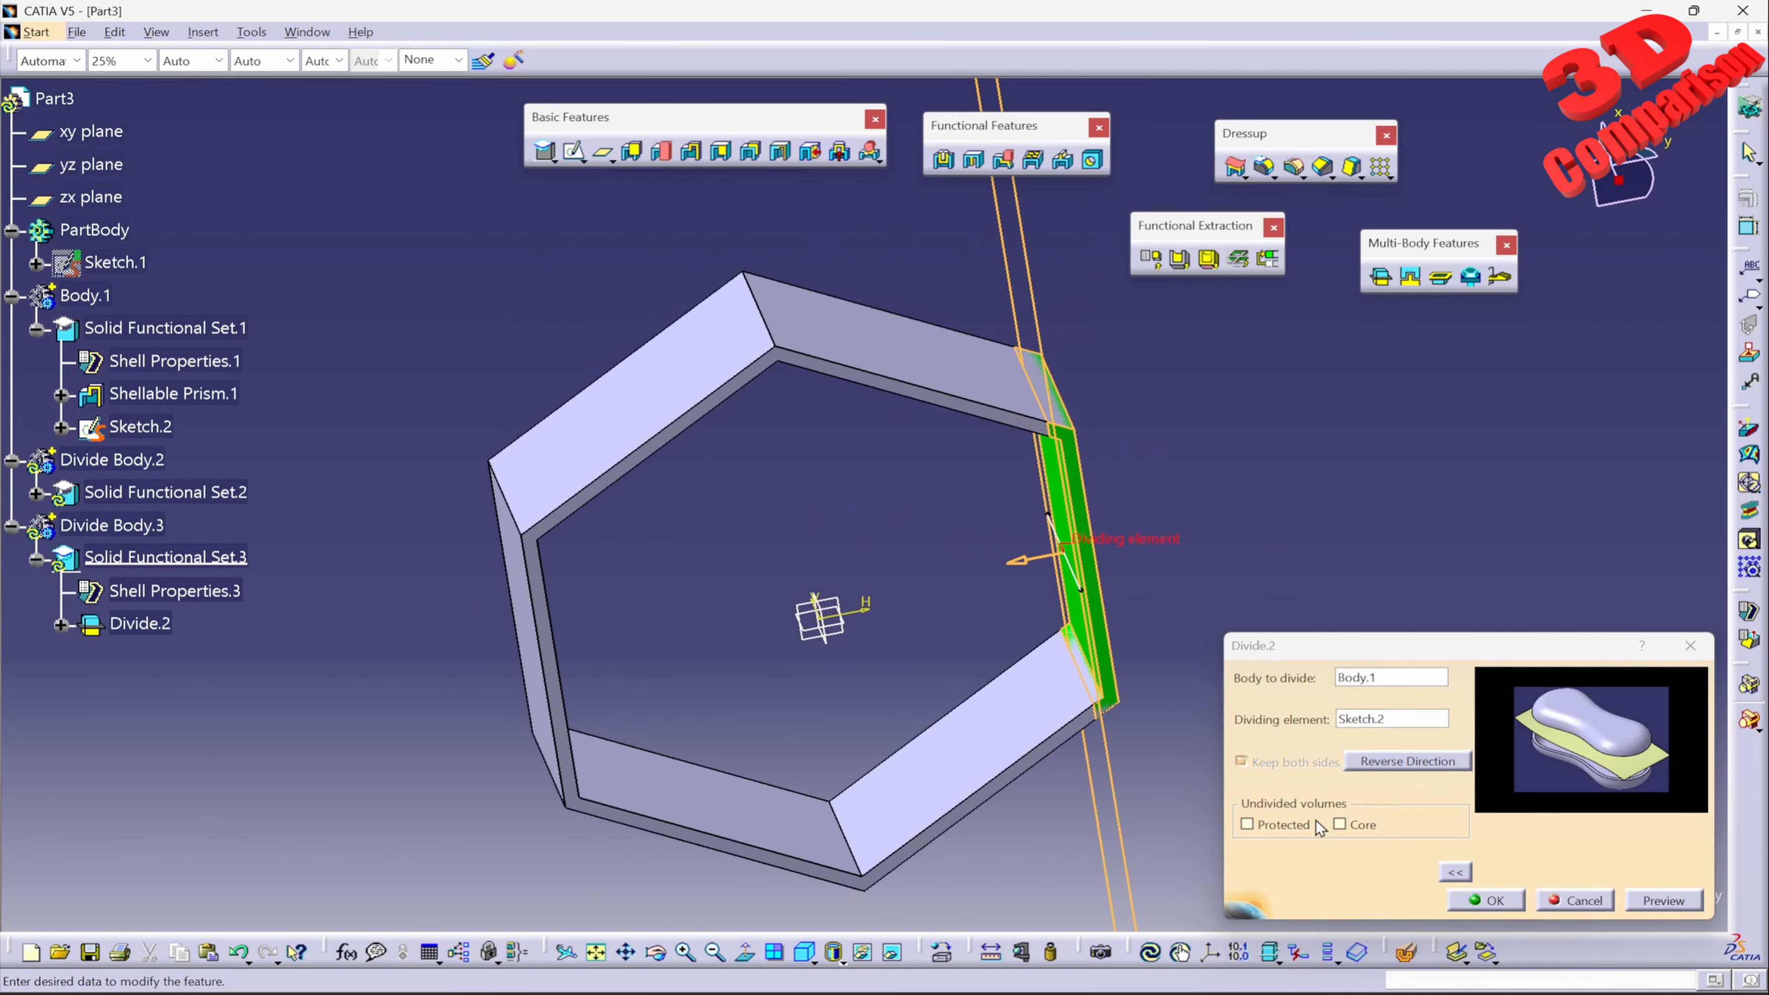
click(1486, 900)
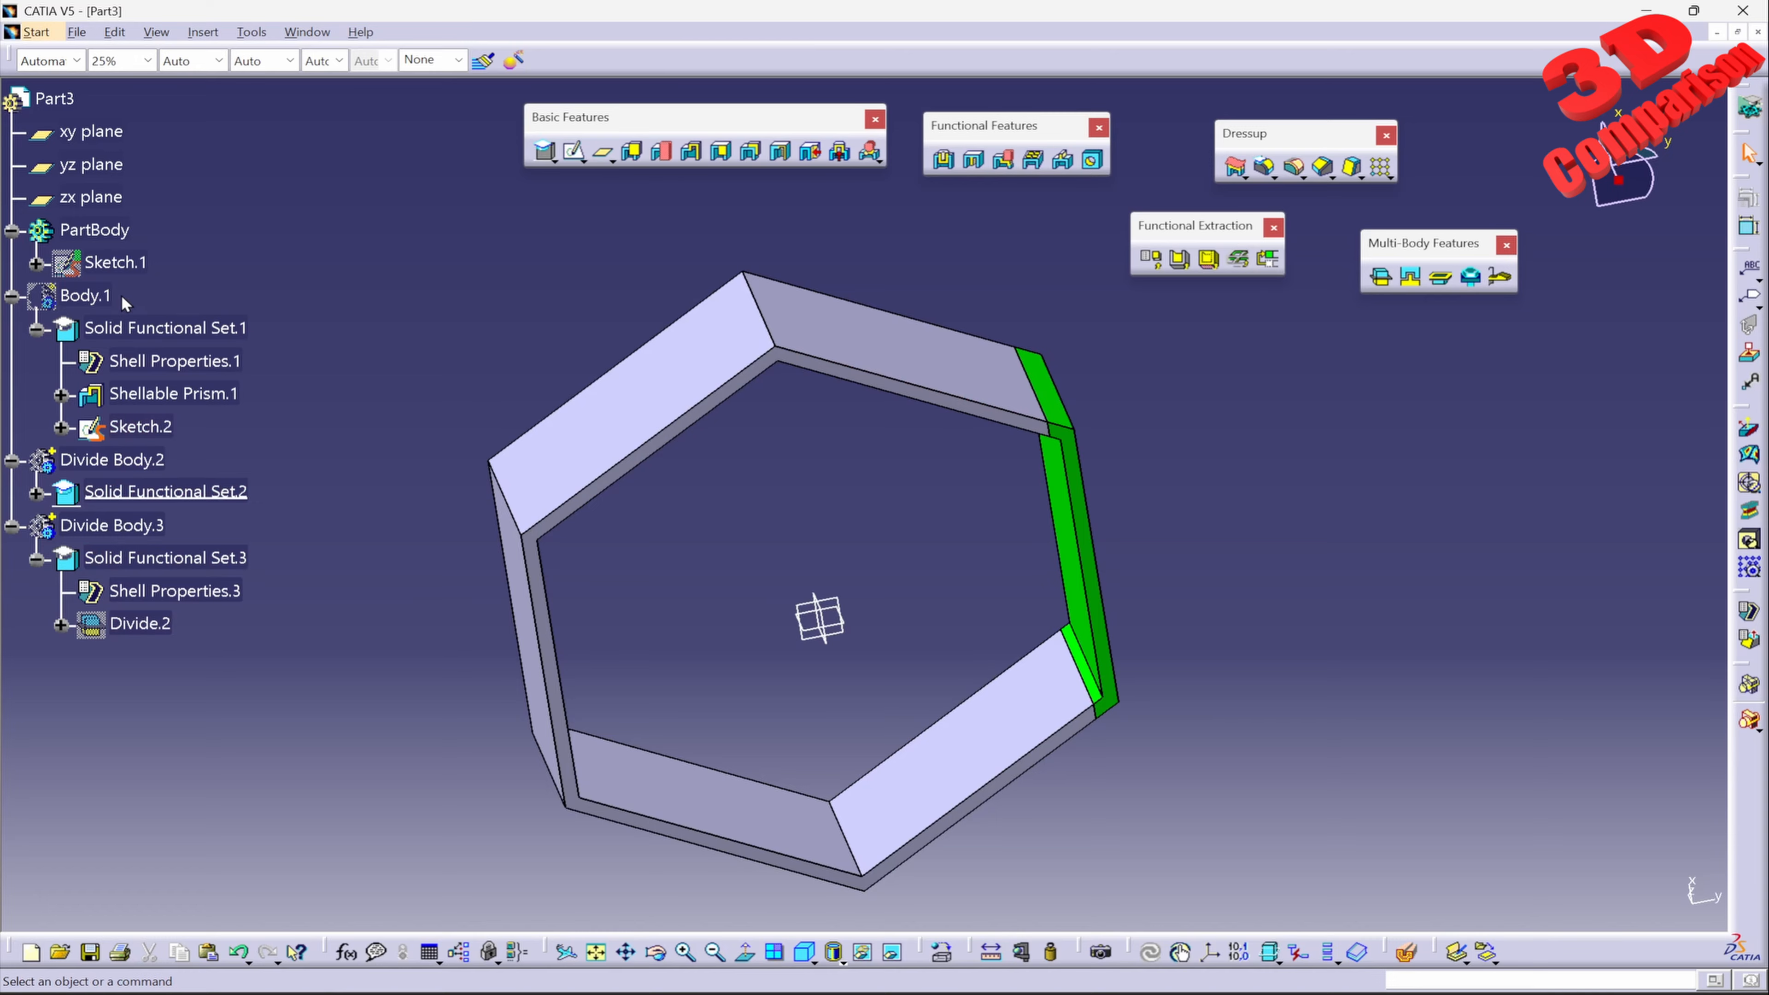
Show Body.1, open Sketch.2 for editing, move its vertical line inward along the body and delete the line's vertical constraint
right_click(89, 295)
click(139, 367)
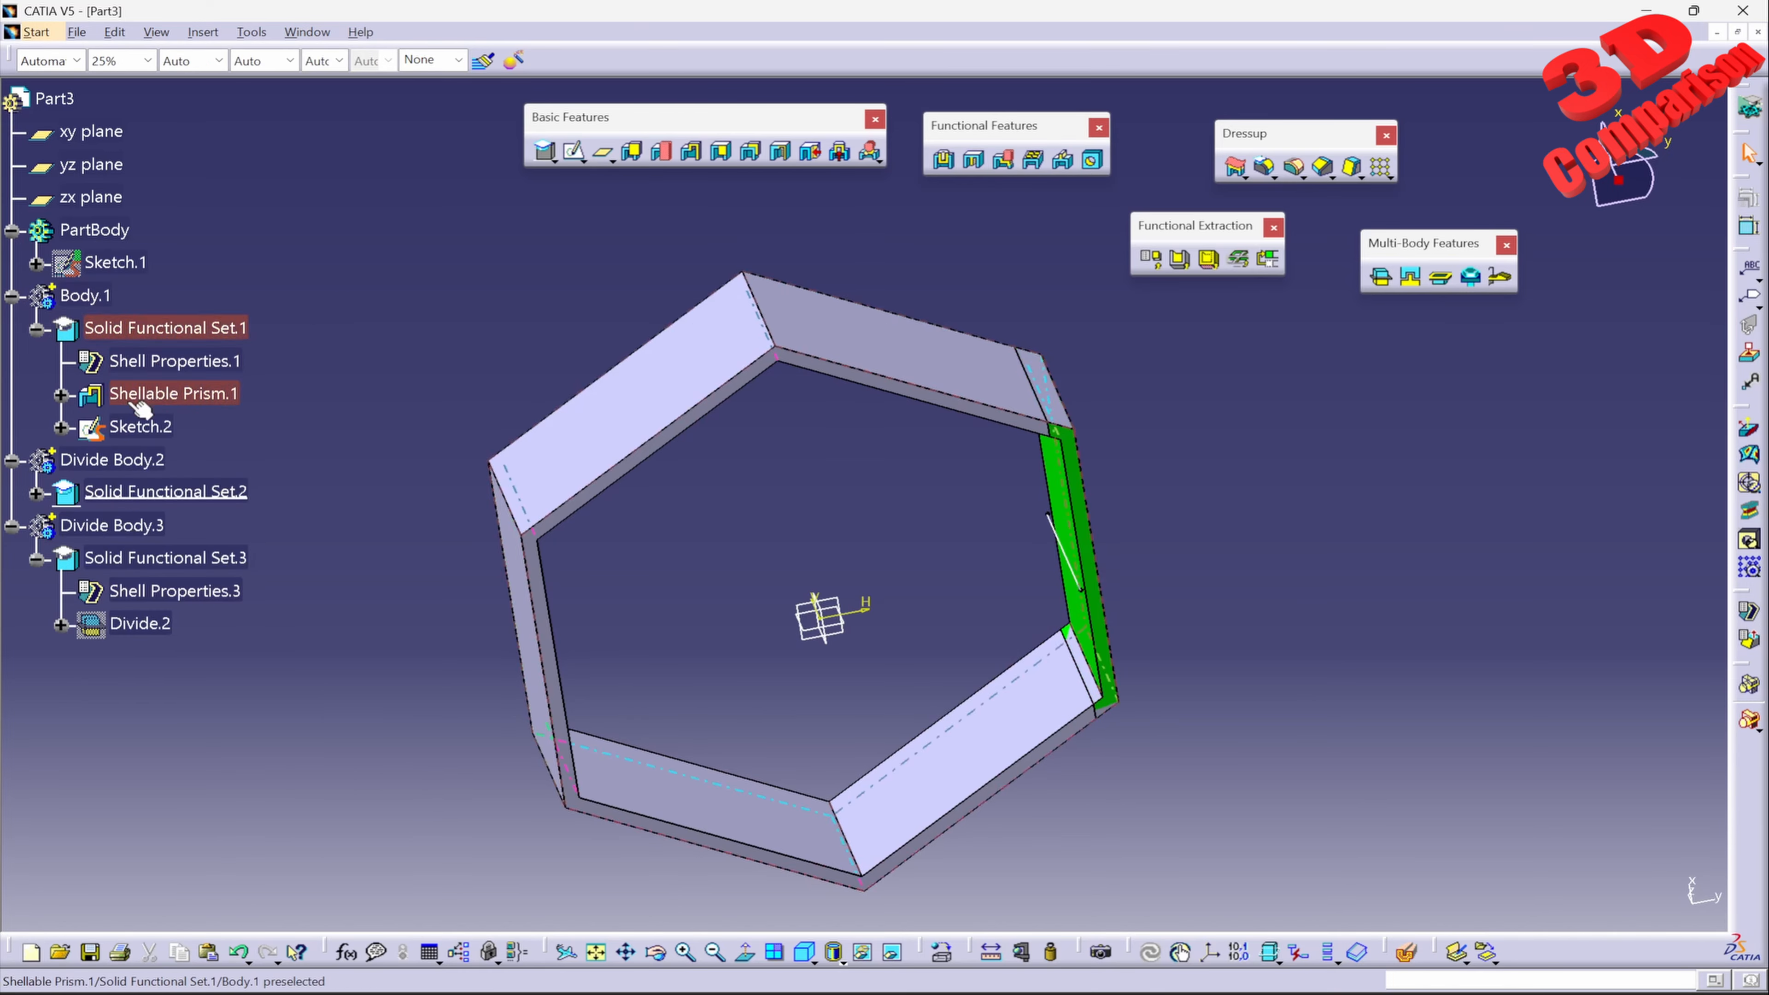
double_click(139, 427)
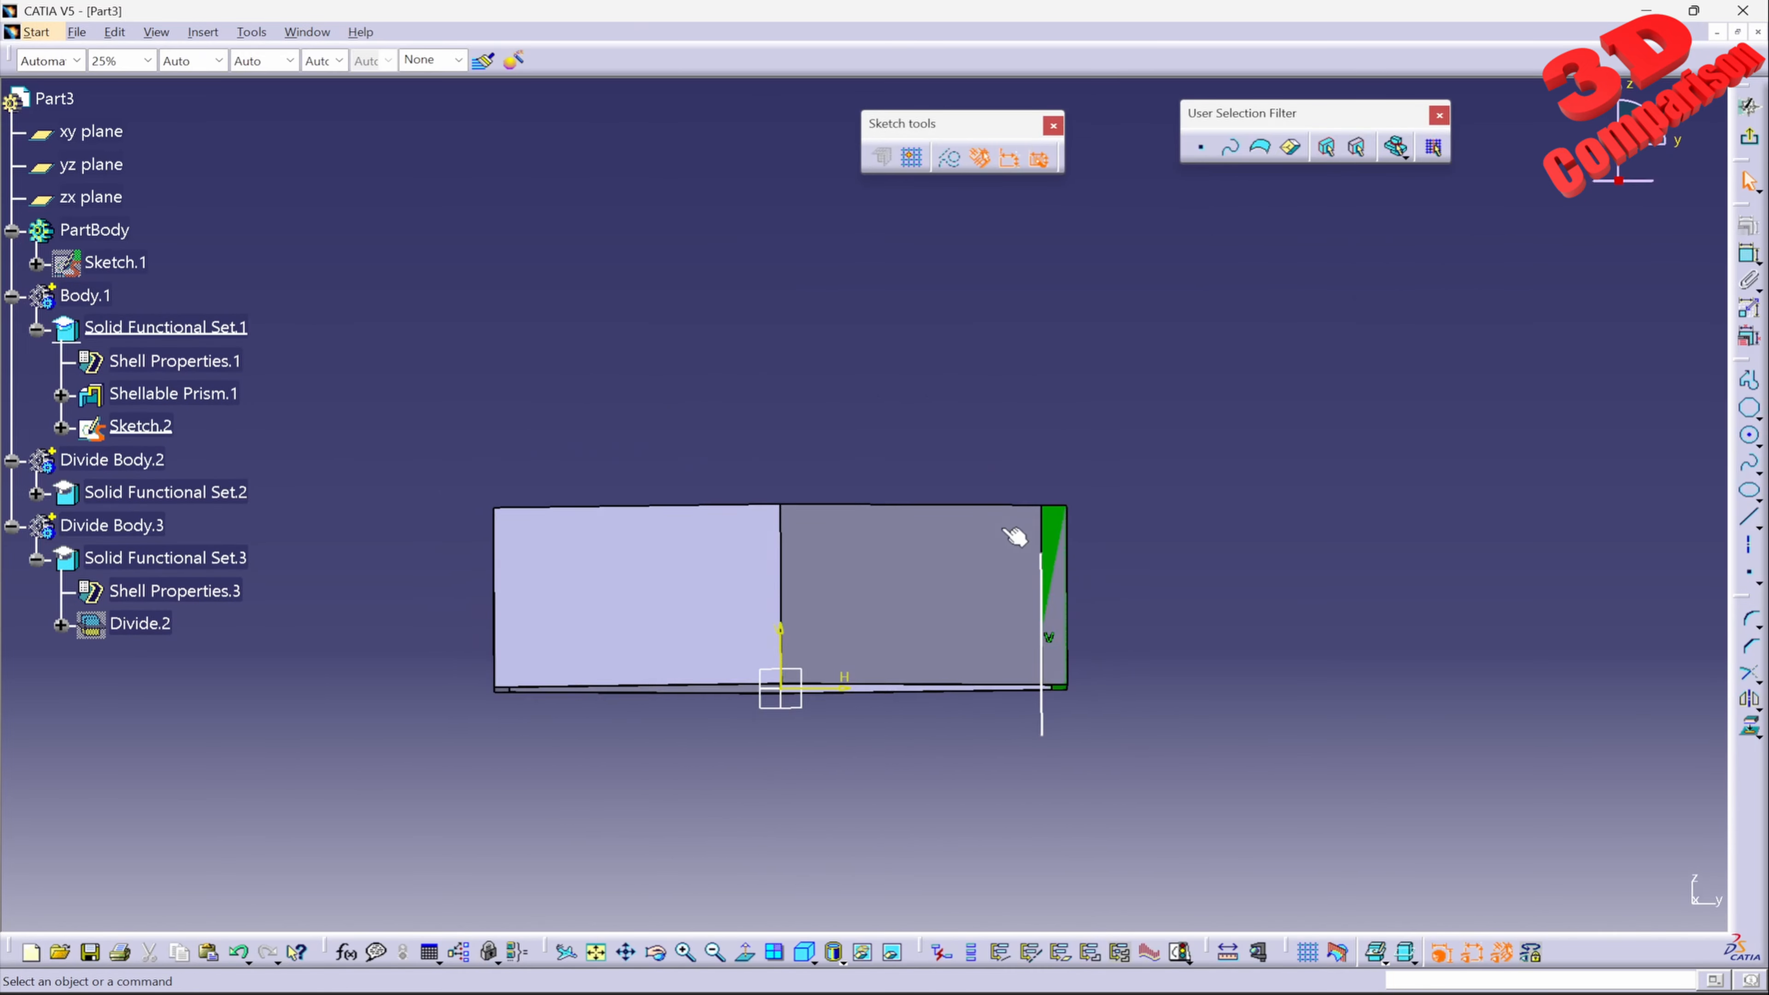
drag(1048, 558, 931, 598)
click(931, 594)
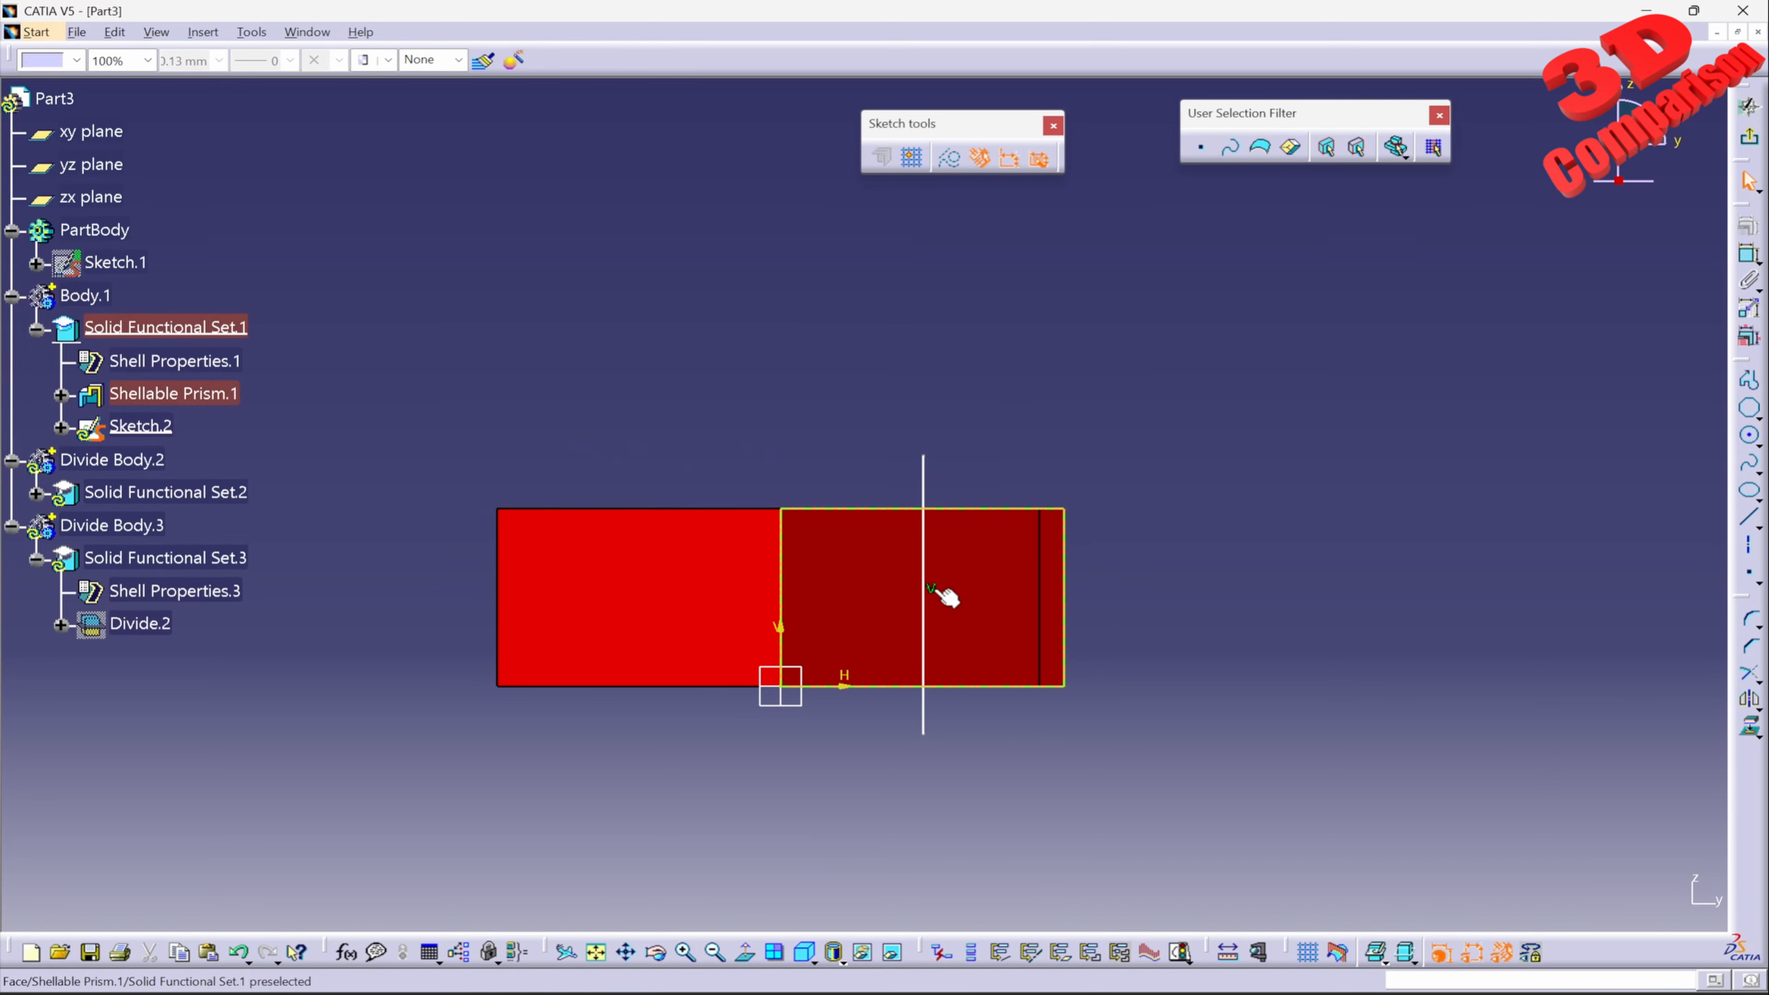
key(Delete)
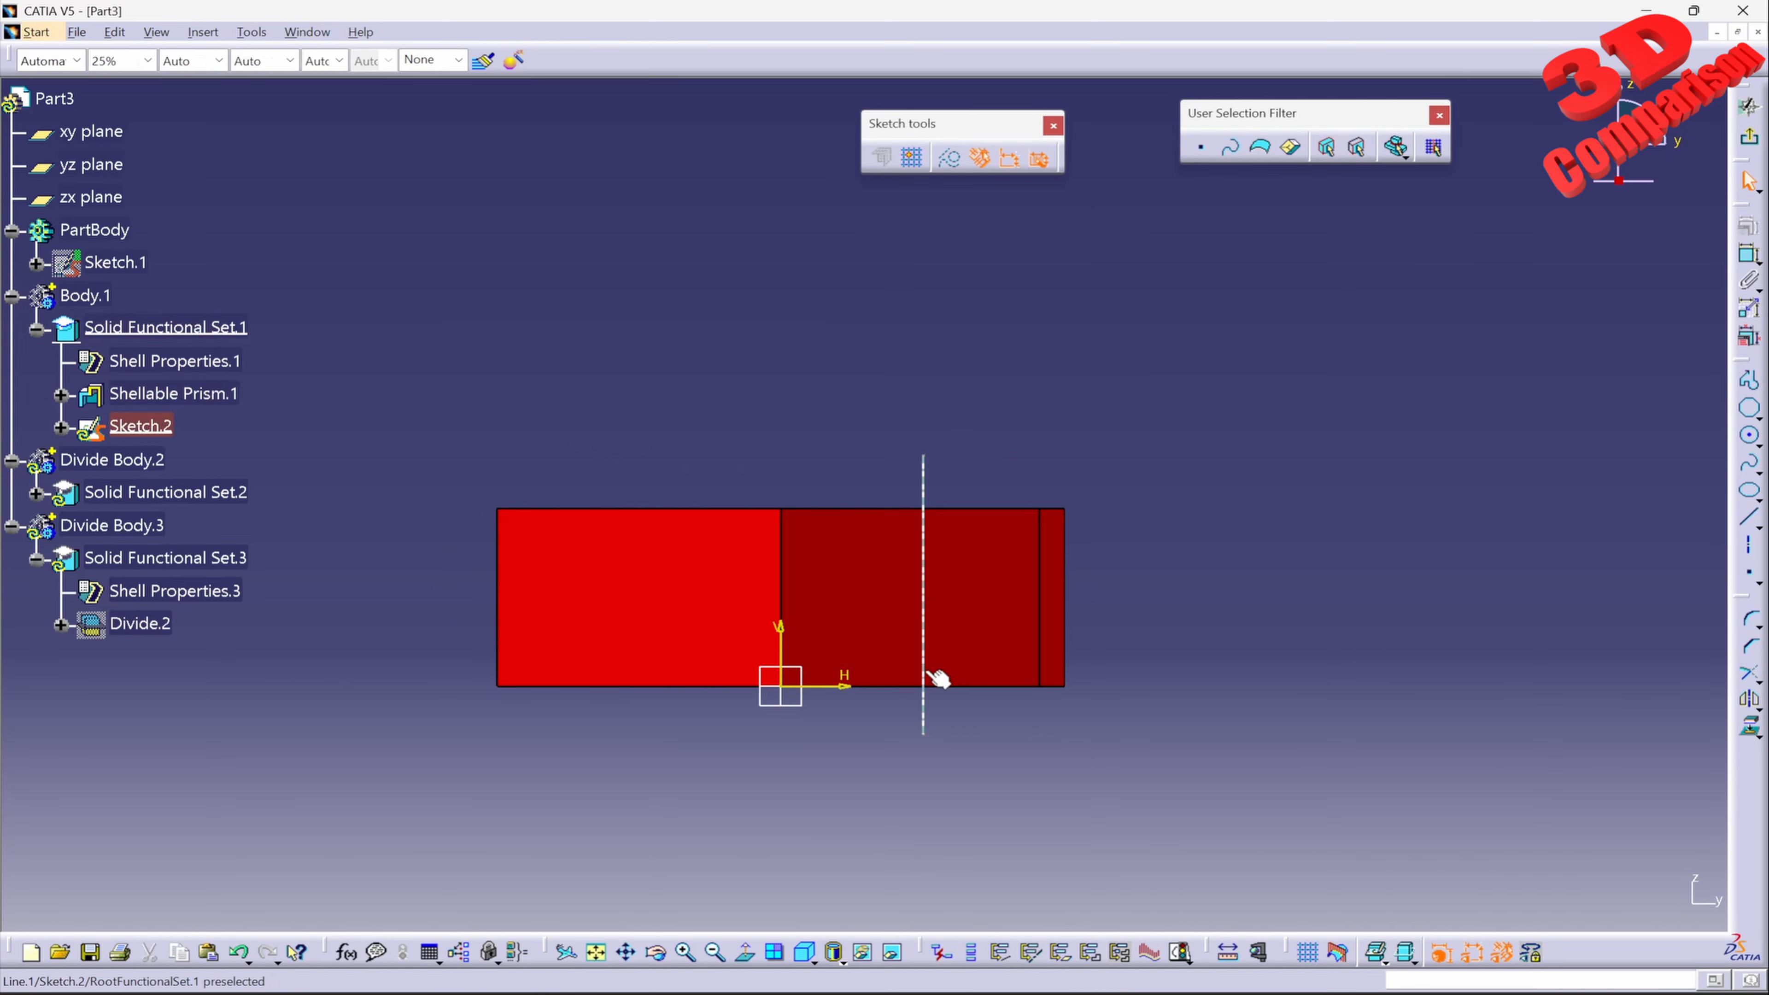
Reposition both endpoints of the Sketch.2 line to make a short diagonal ending inside the body, and exit the sketch
drag(925, 734, 1015, 634)
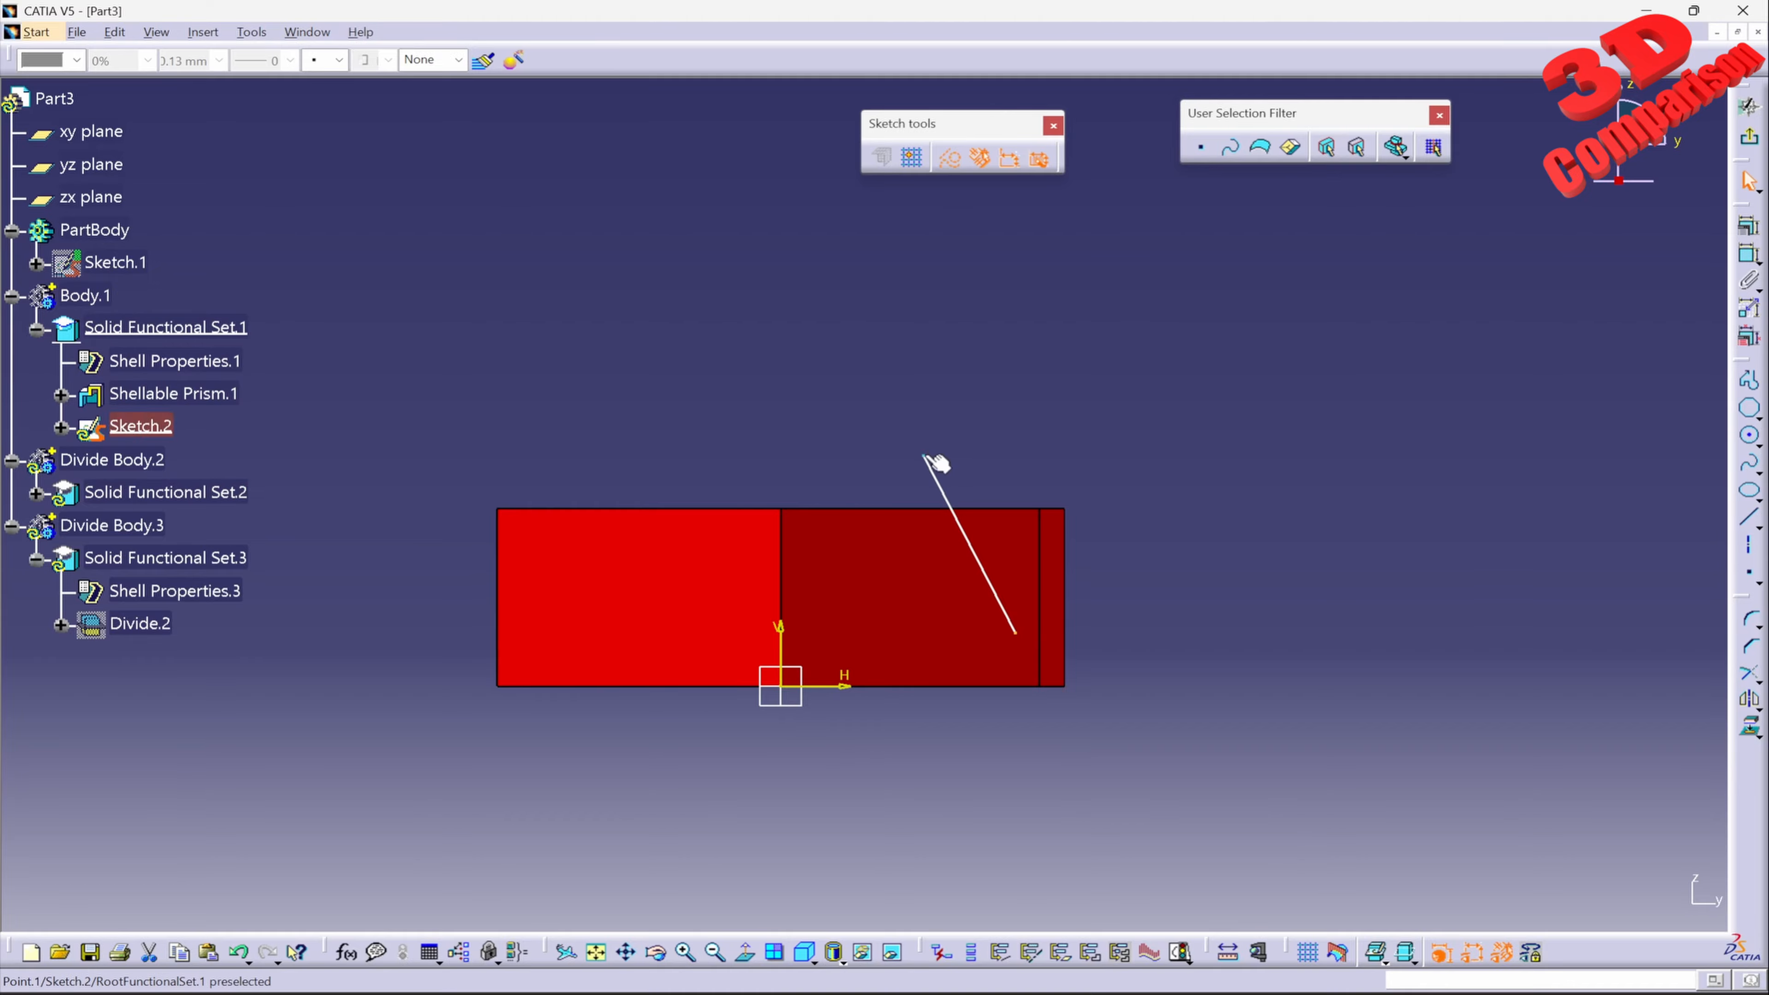
drag(925, 457, 870, 483)
click(893, 473)
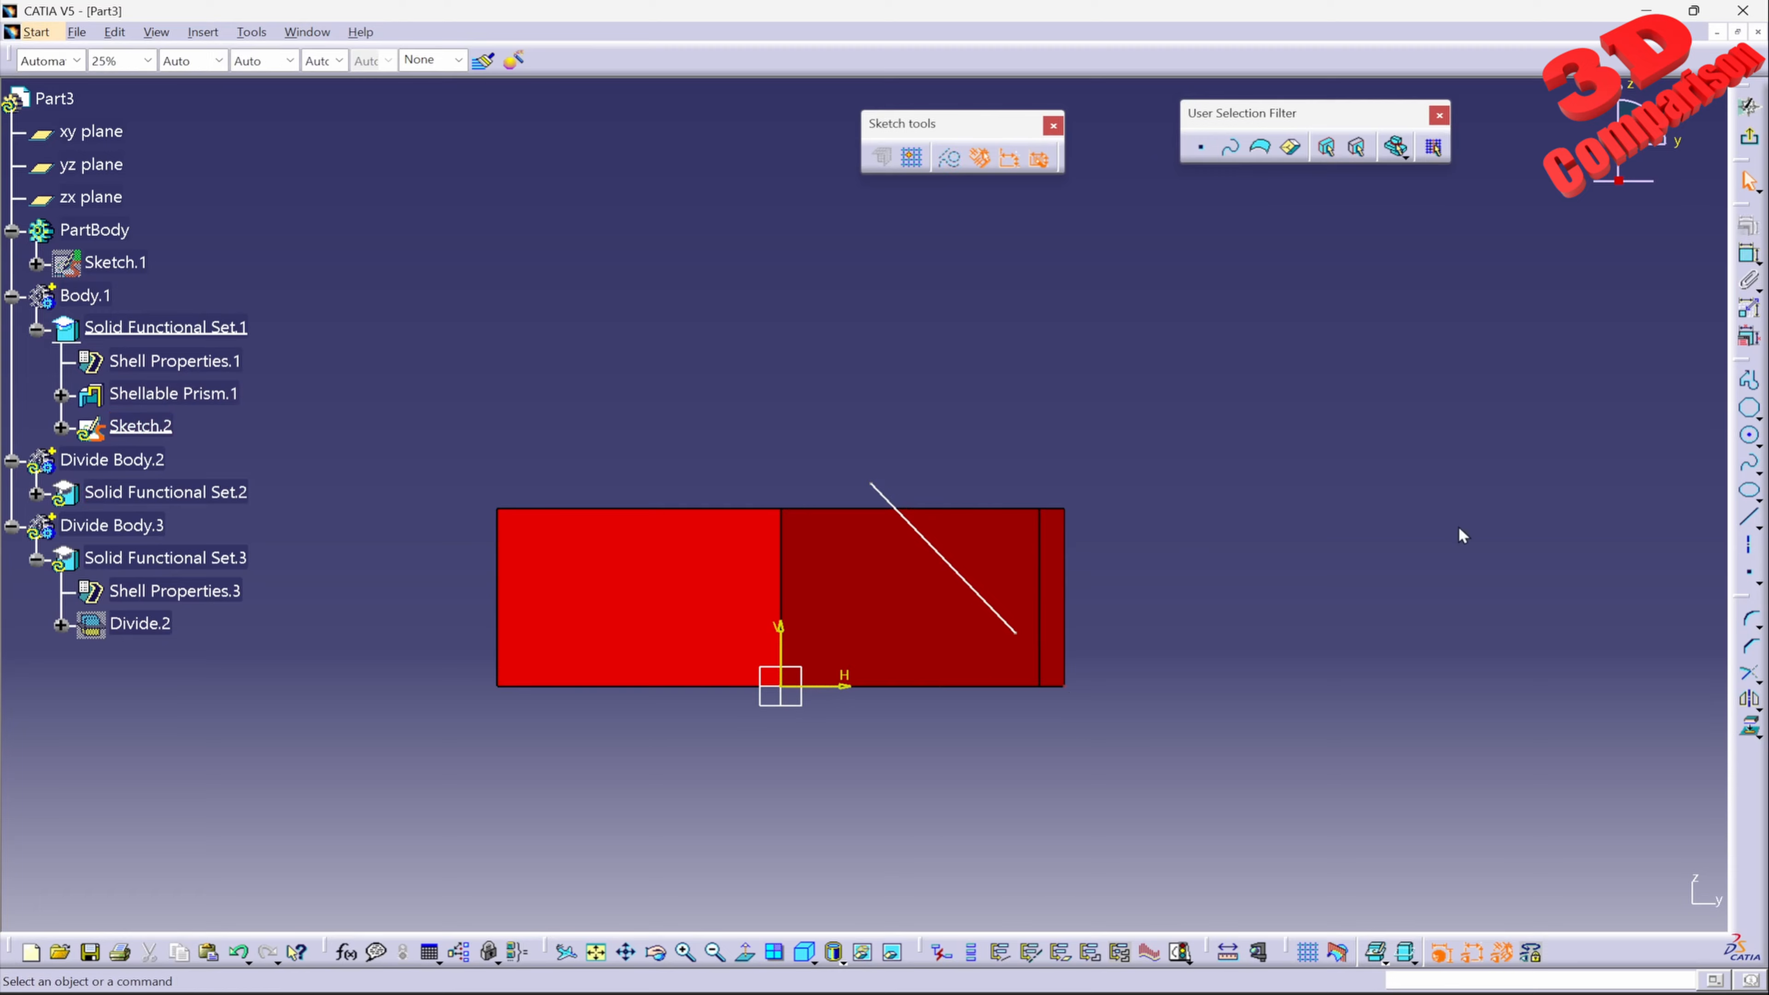
click(1749, 138)
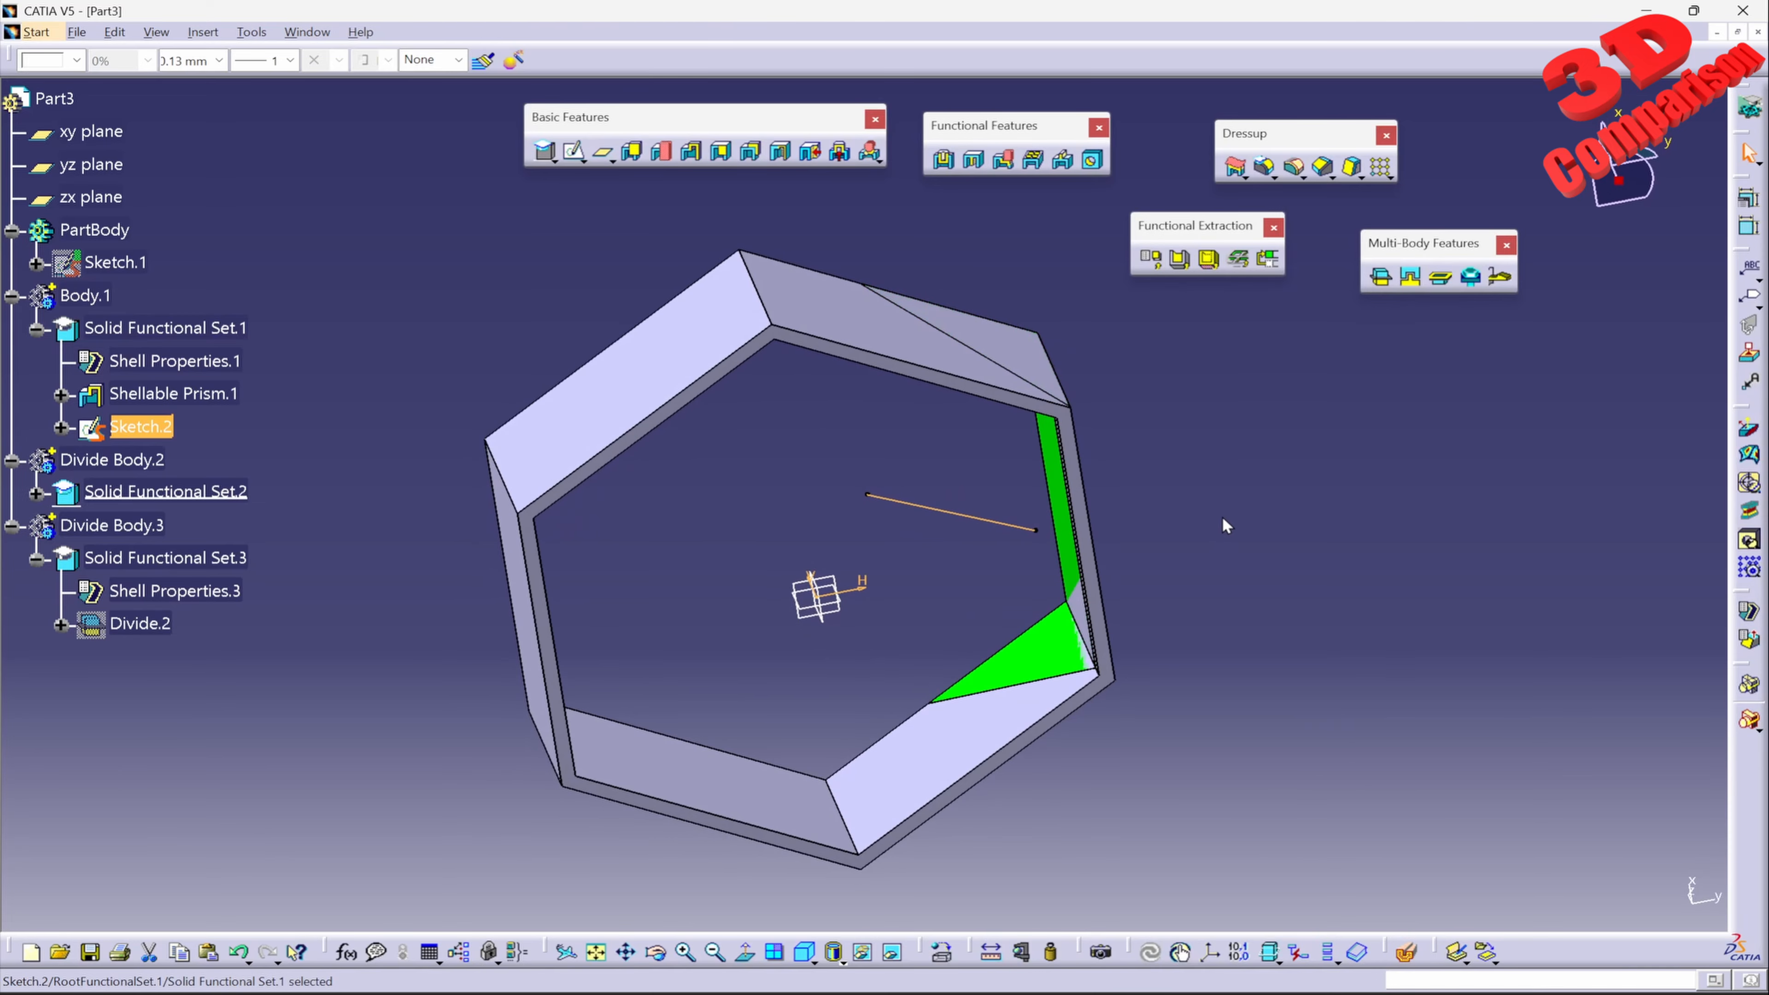
Hide Body.1 so that only the two divided bodies with the diagonal cut are displayed
mouse_move(1197, 404)
middle_down()
mouse_move(1119, 474)
mouse_move(842, 524)
mouse_move(853, 400)
mouse_move(832, 565)
mouse_move(809, 178)
mouse_move(963, 501)
mouse_move(892, 376)
mouse_move(909, 481)
middle_up()
right_click(92, 297)
click(167, 367)
click(825, 413)
Hide Divide Body.3 to inspect the diagonal cut on the remaining ring, and show it again
right_click(209, 524)
click(327, 588)
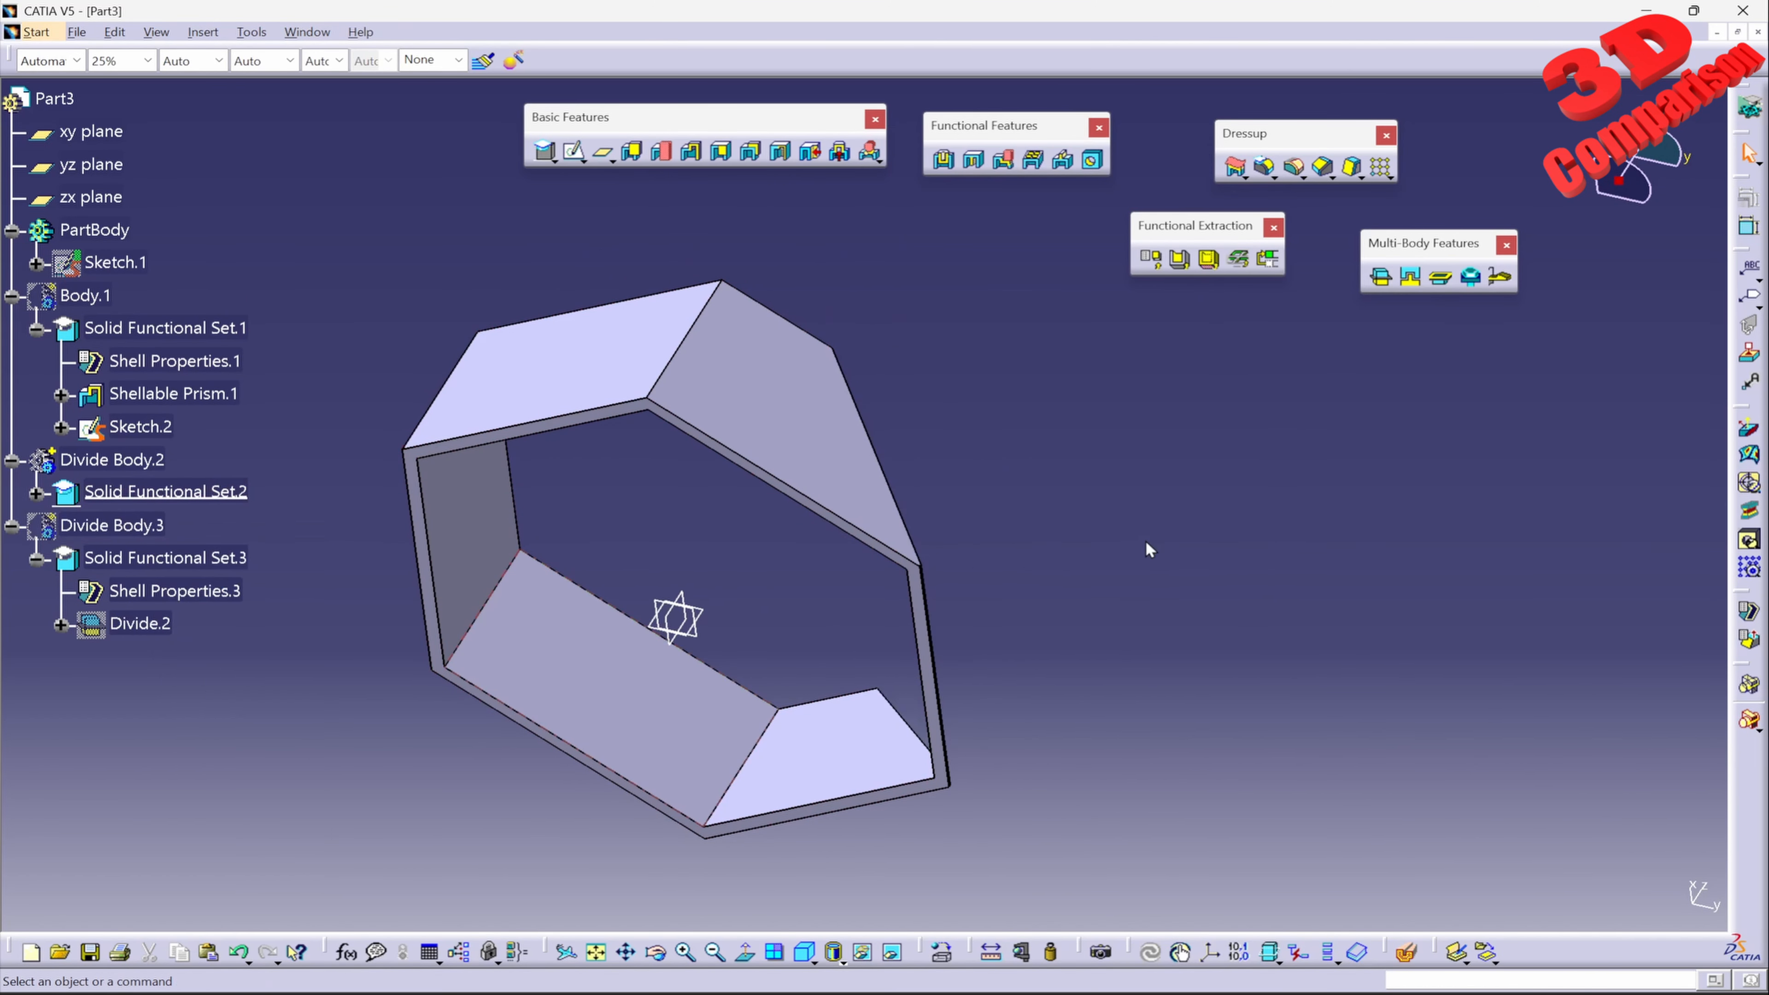
middle_drag(1146, 540, 819, 551)
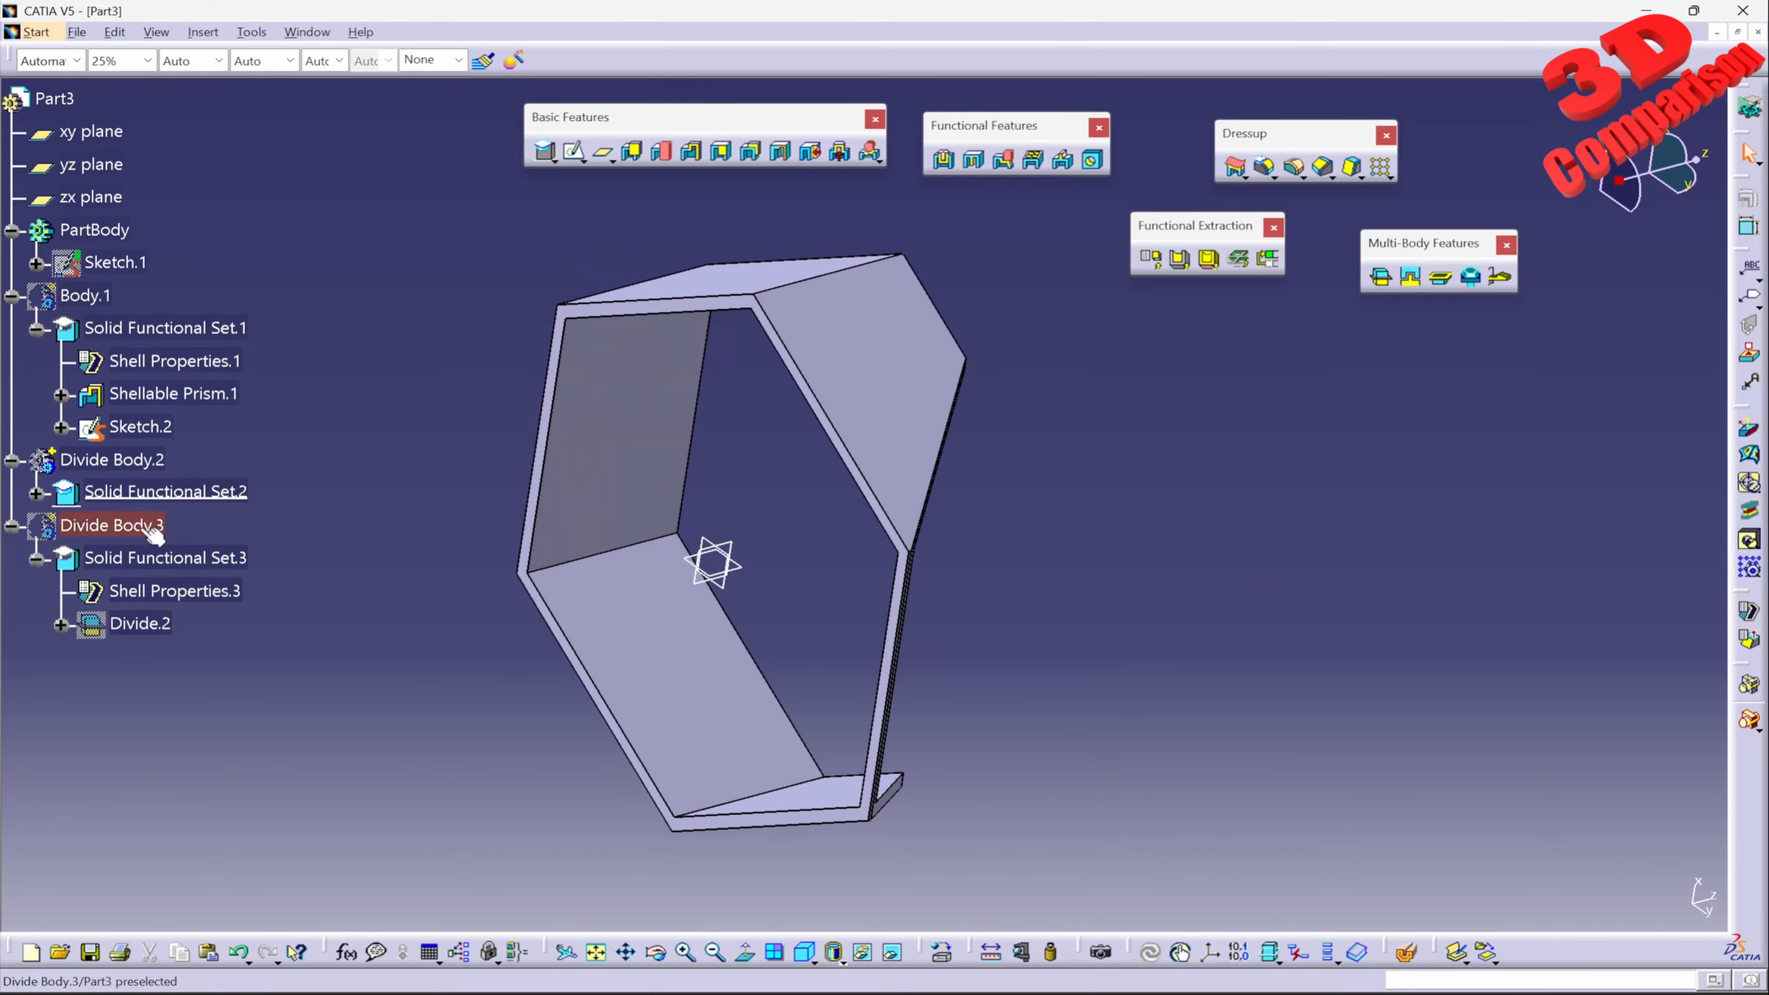
right_click(211, 527)
click(183, 598)
middle_drag(724, 610, 895, 596)
Open Sketch.2 for editing, show Body.1 and delete the diagonal line
double_click(141, 426)
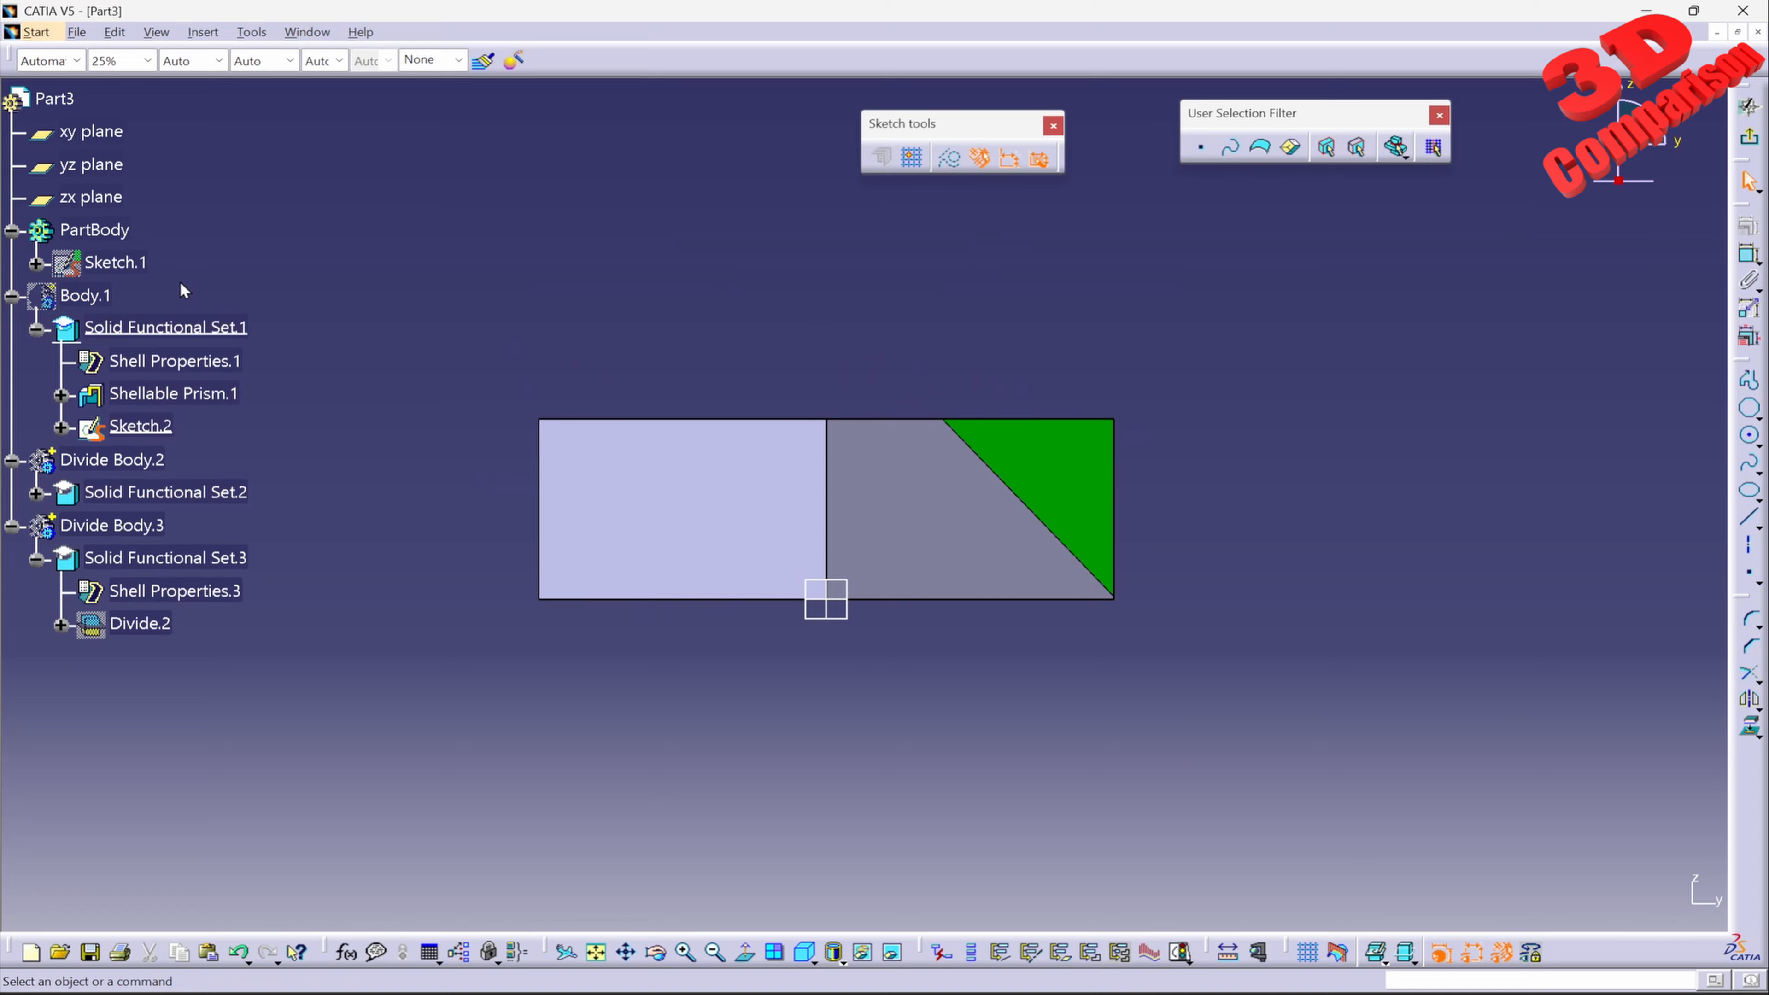
right_click(82, 298)
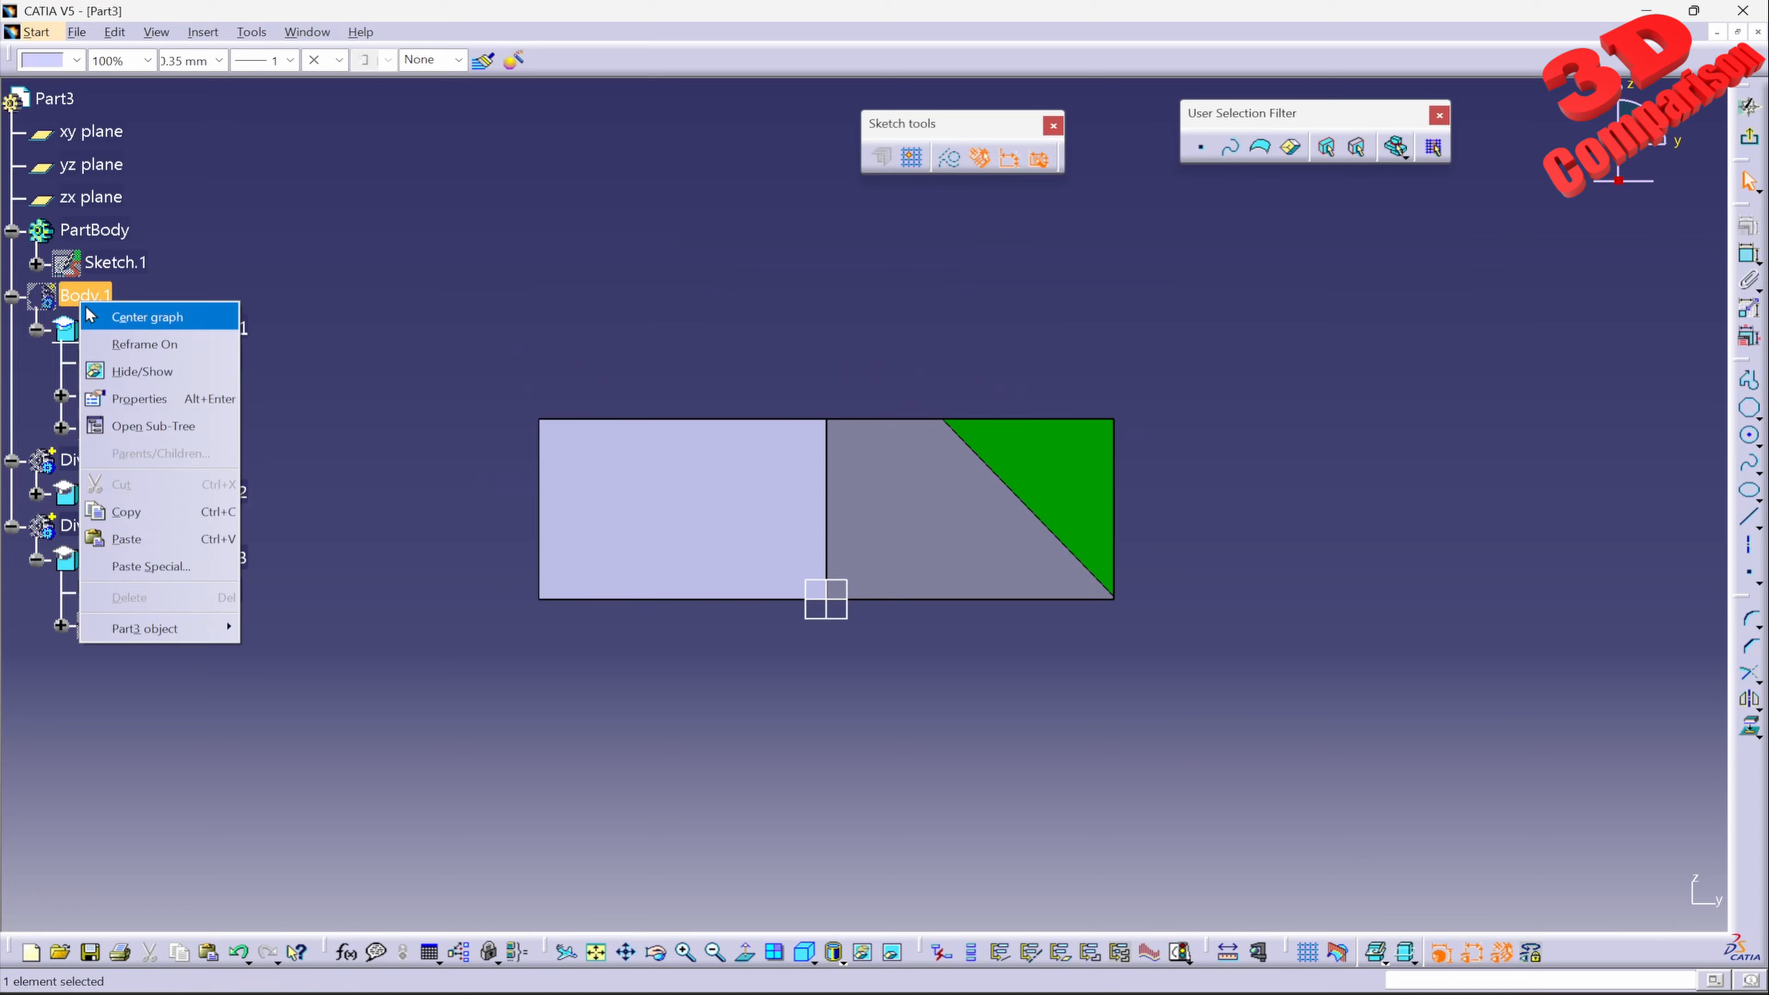
click(161, 374)
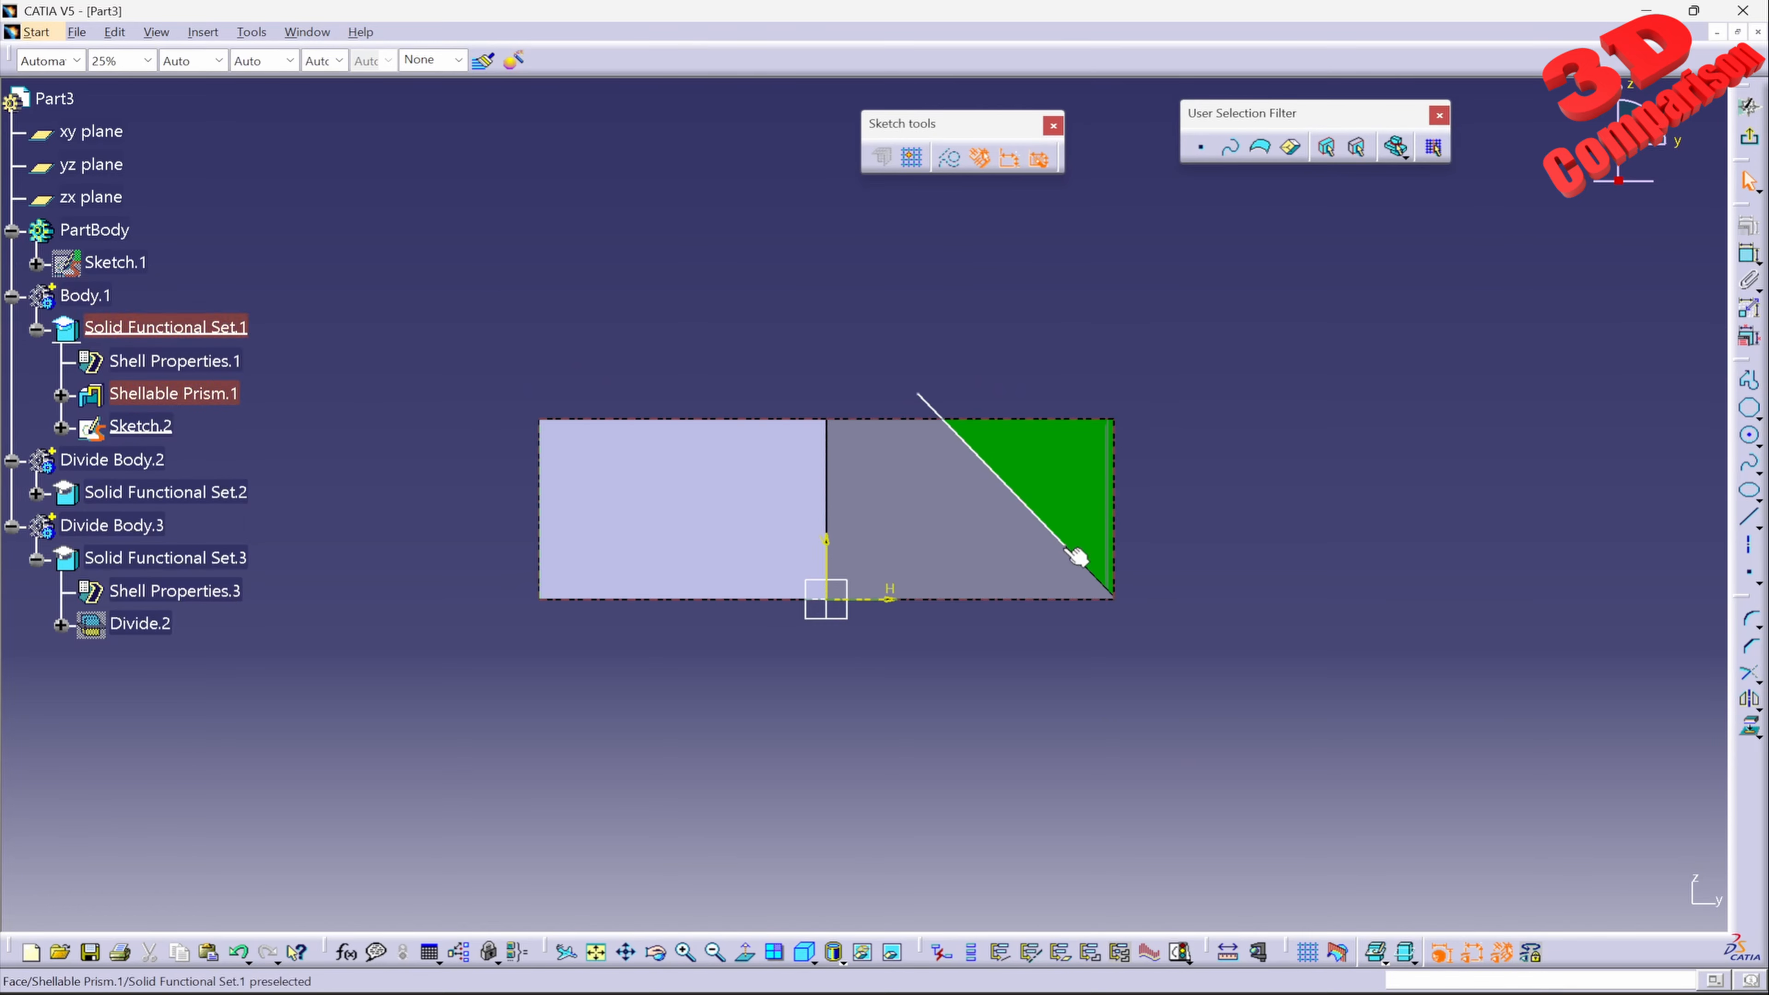
click(941, 411)
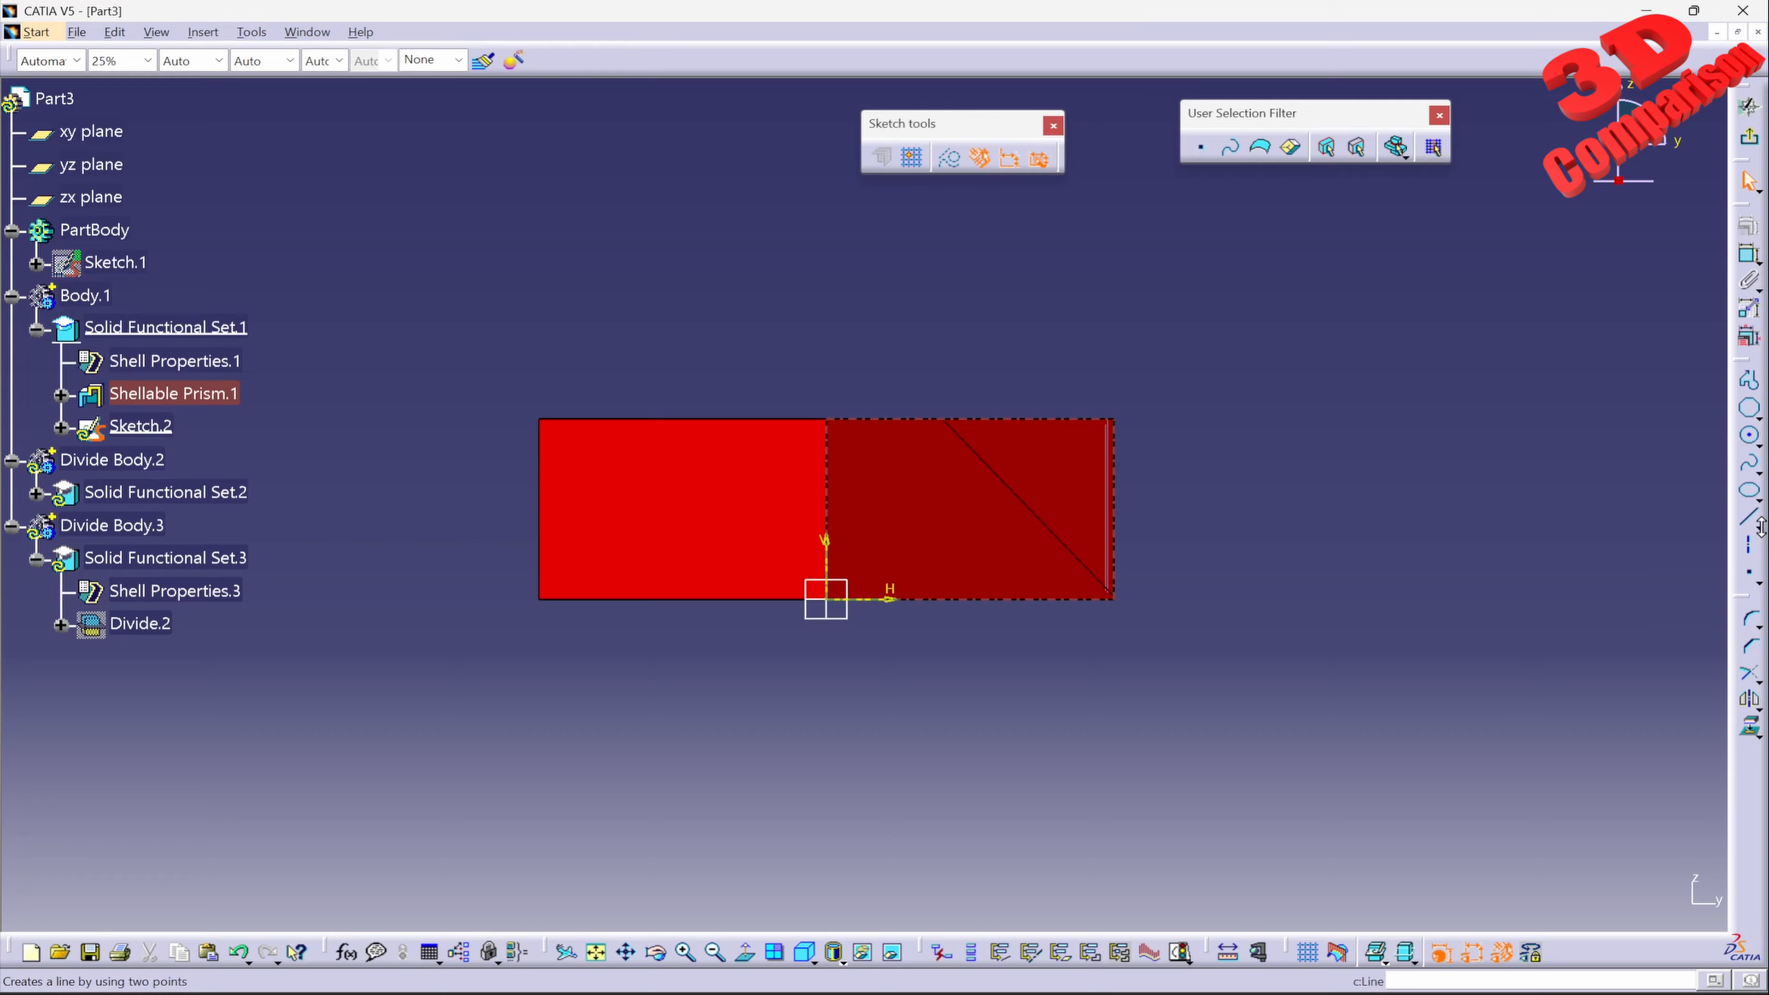
Sketch a three-point arc starting with its limits, spanning the body's full height and bulging toward its middle, and exit the sketch
click(1760, 448)
click(1705, 468)
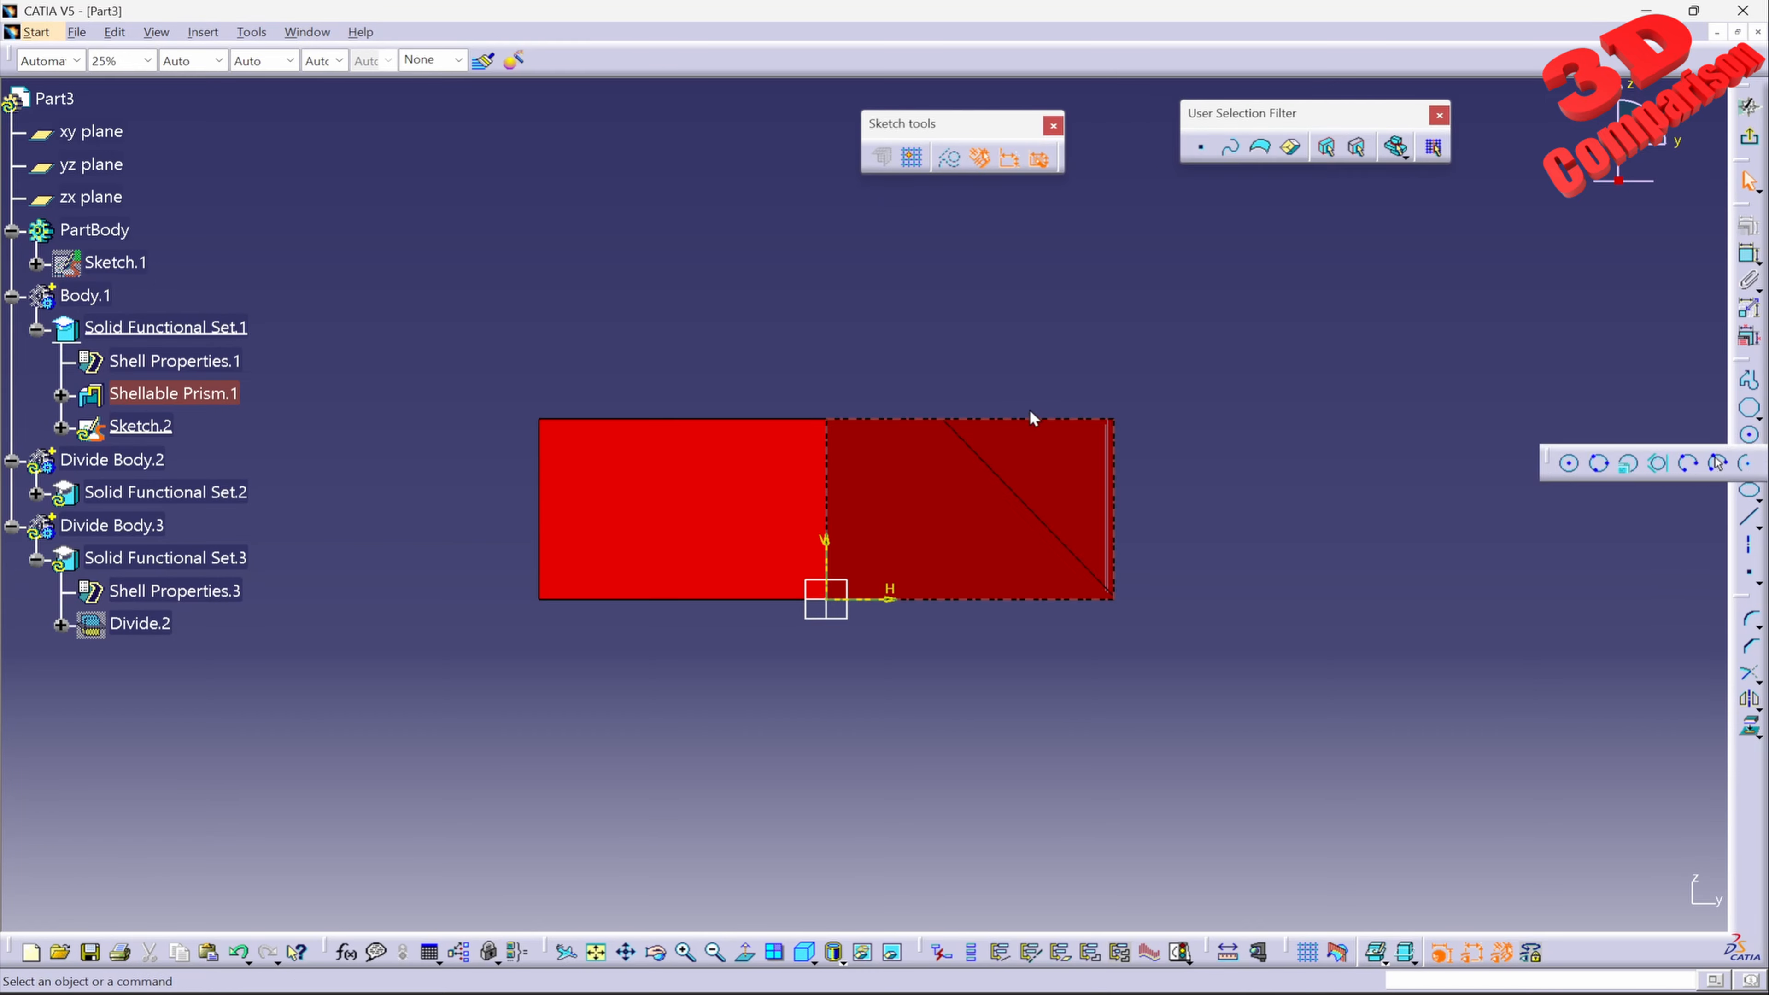
click(1040, 661)
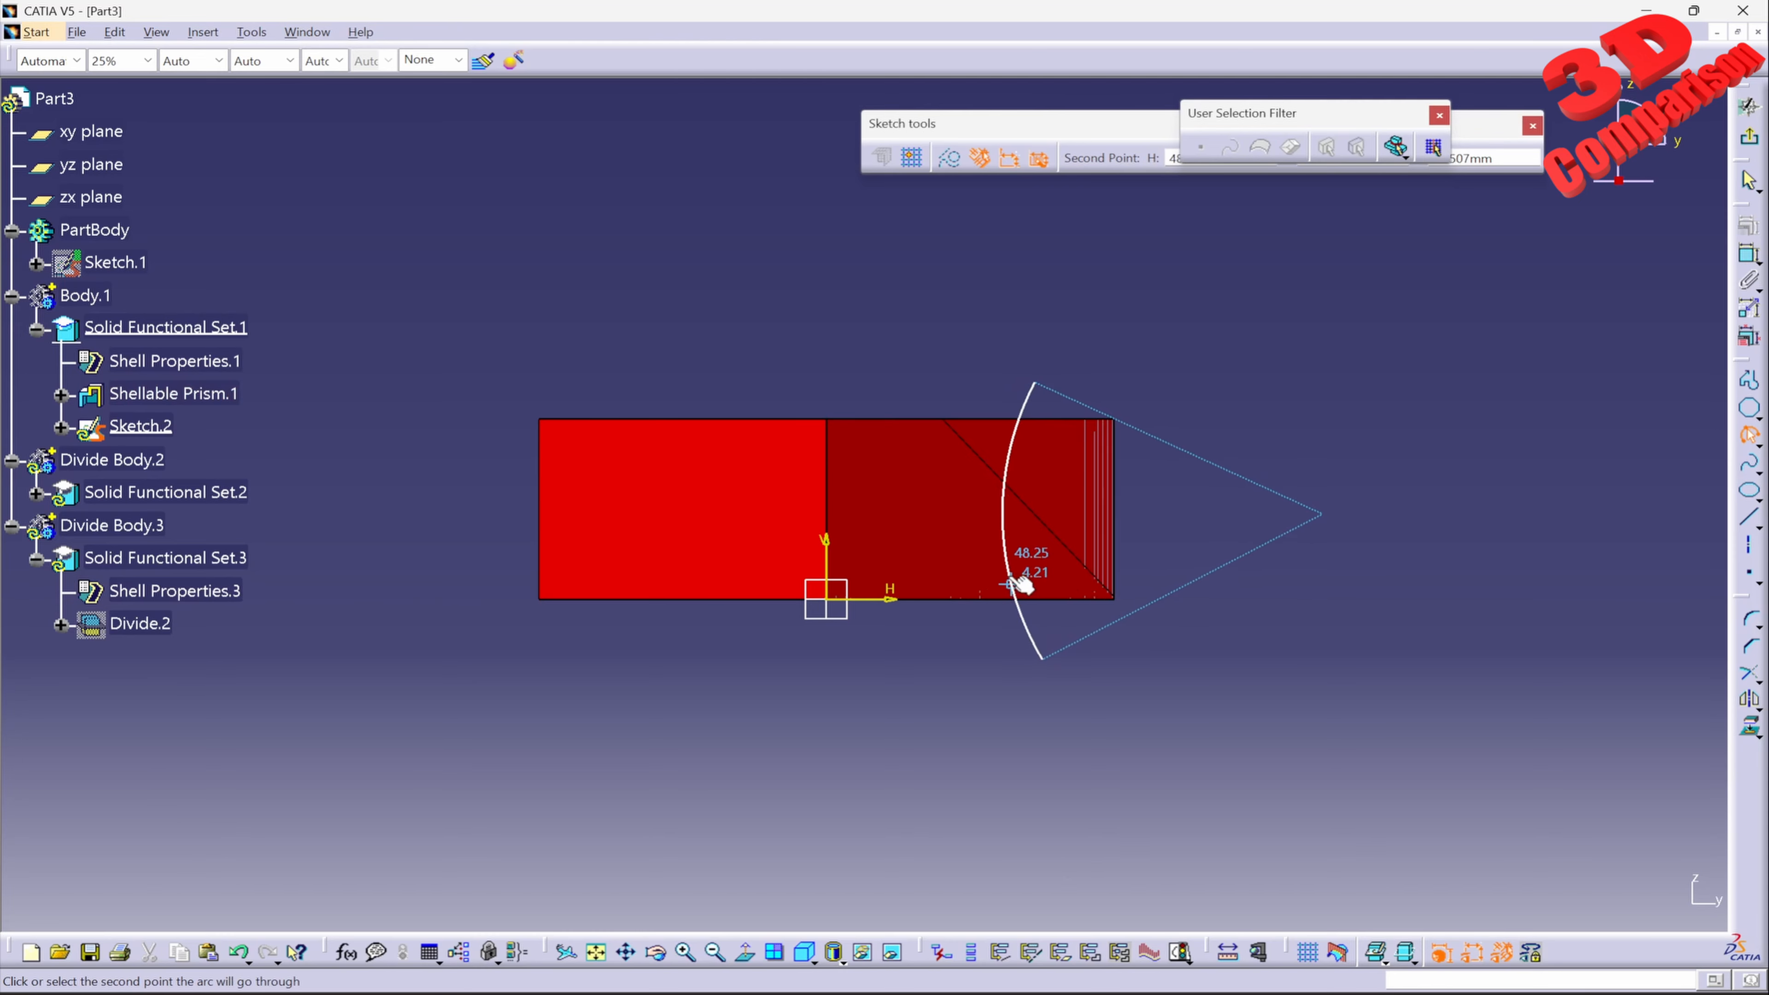
click(1003, 517)
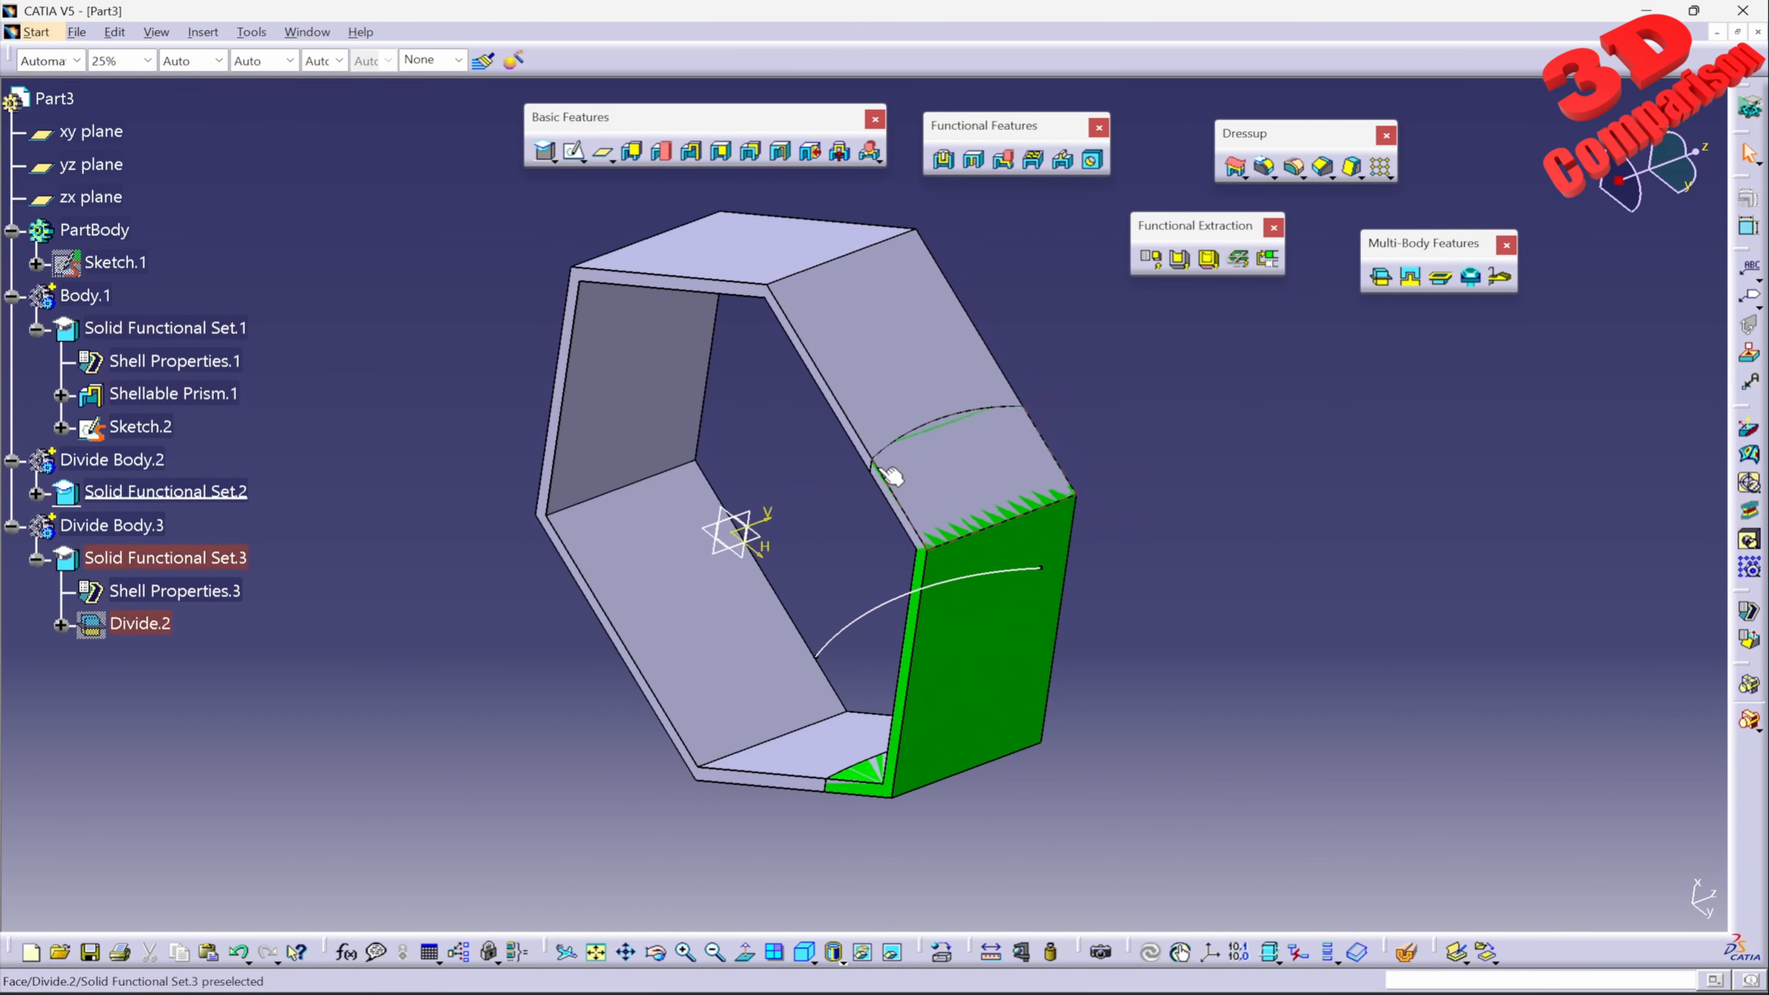
Hide Body.1 so that only the two bodies divided by the arc are displayed
right_click(87, 299)
click(144, 377)
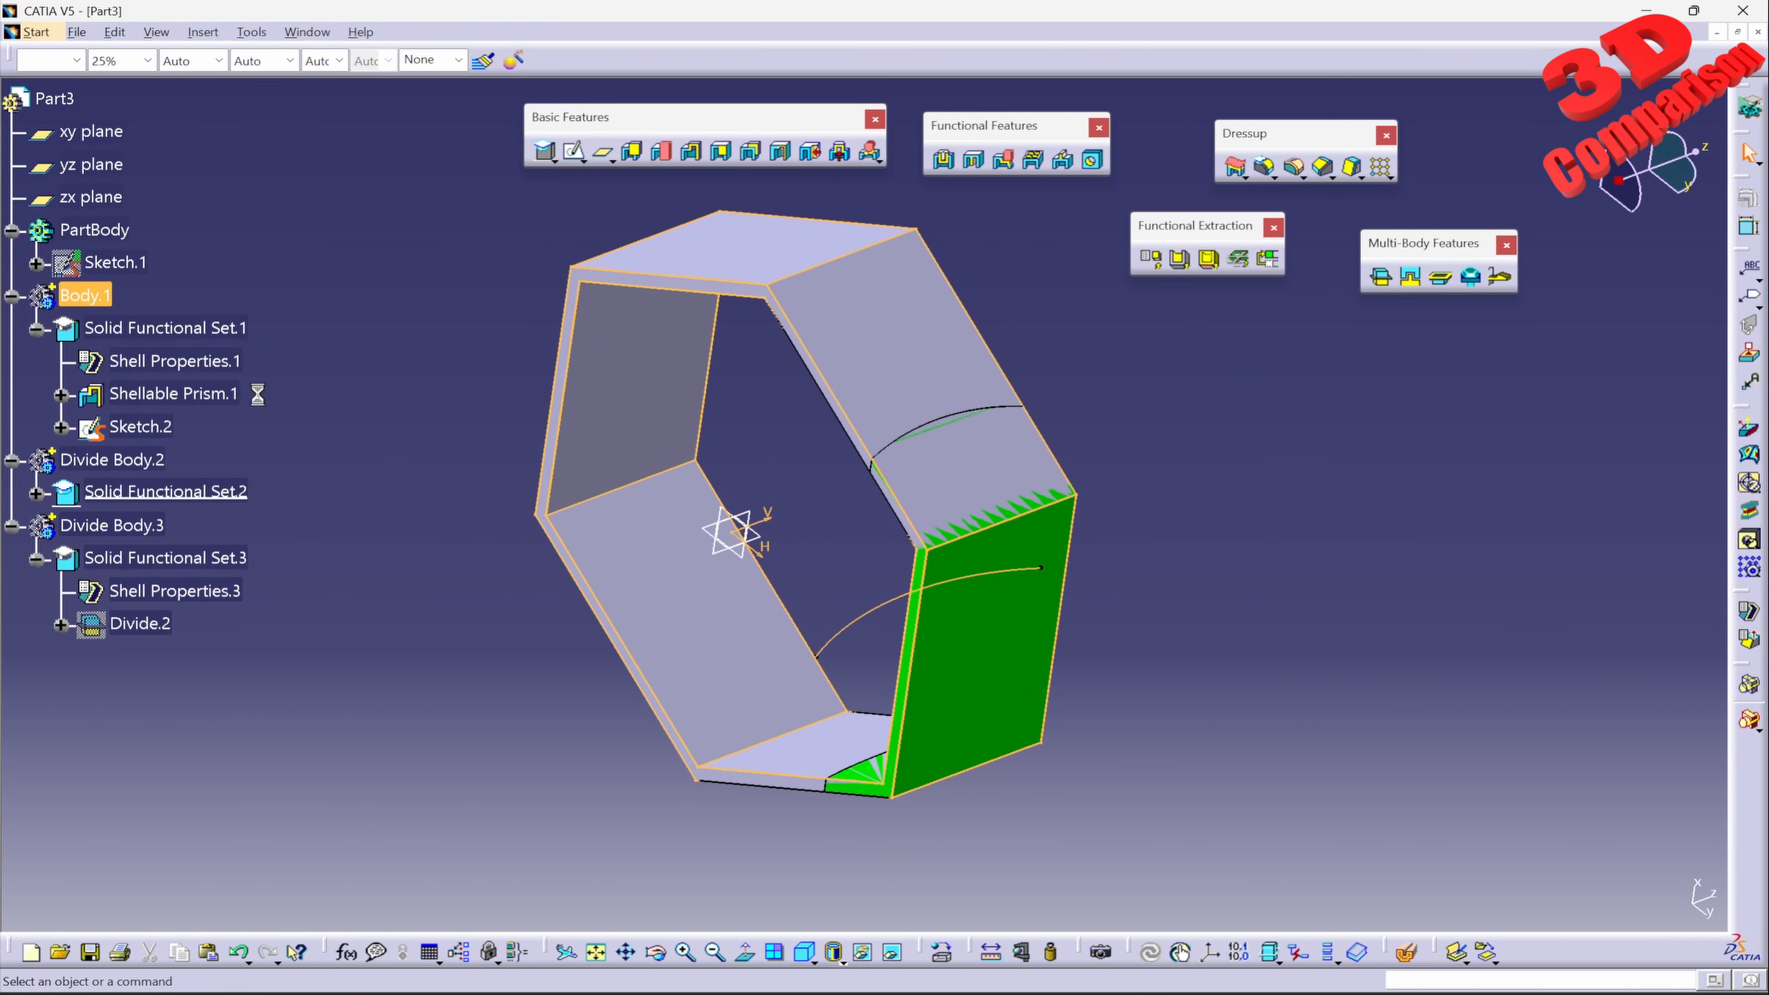
middle_drag(821, 571, 895, 503)
Hide Divide Body.2 to inspect the green curved-edge piece on its own, and show it again
right_click(112, 460)
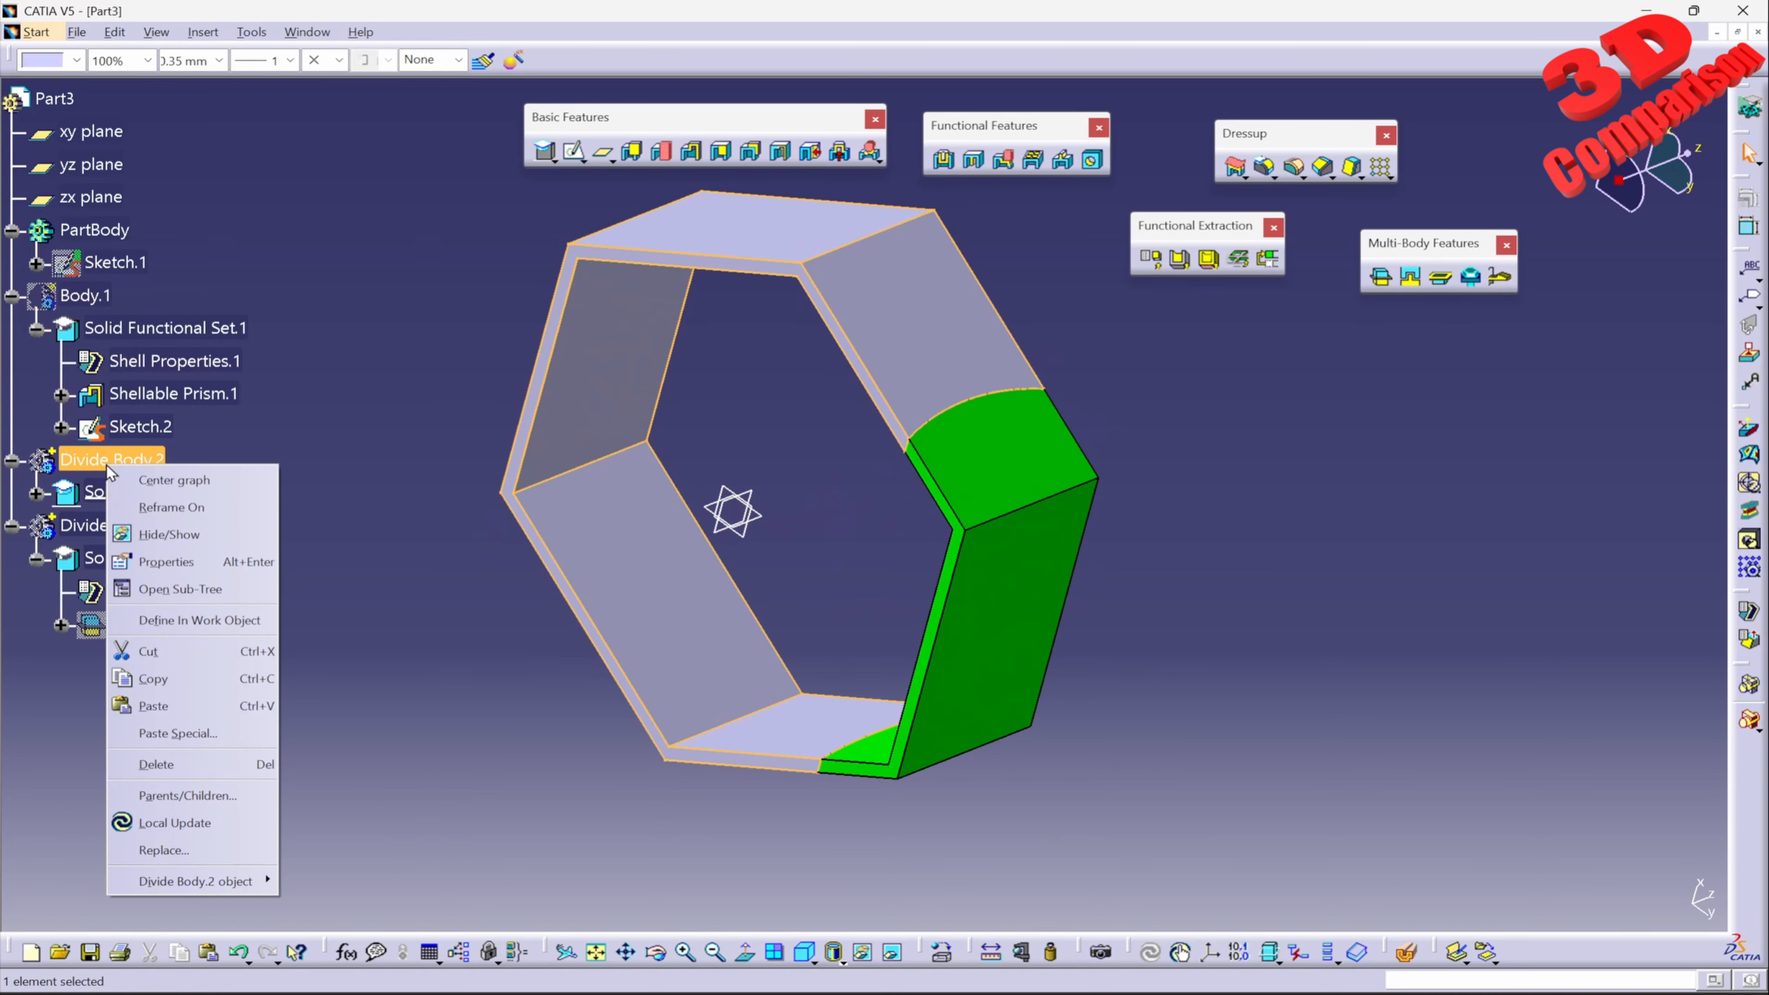
click(155, 539)
middle_drag(870, 593, 916, 582)
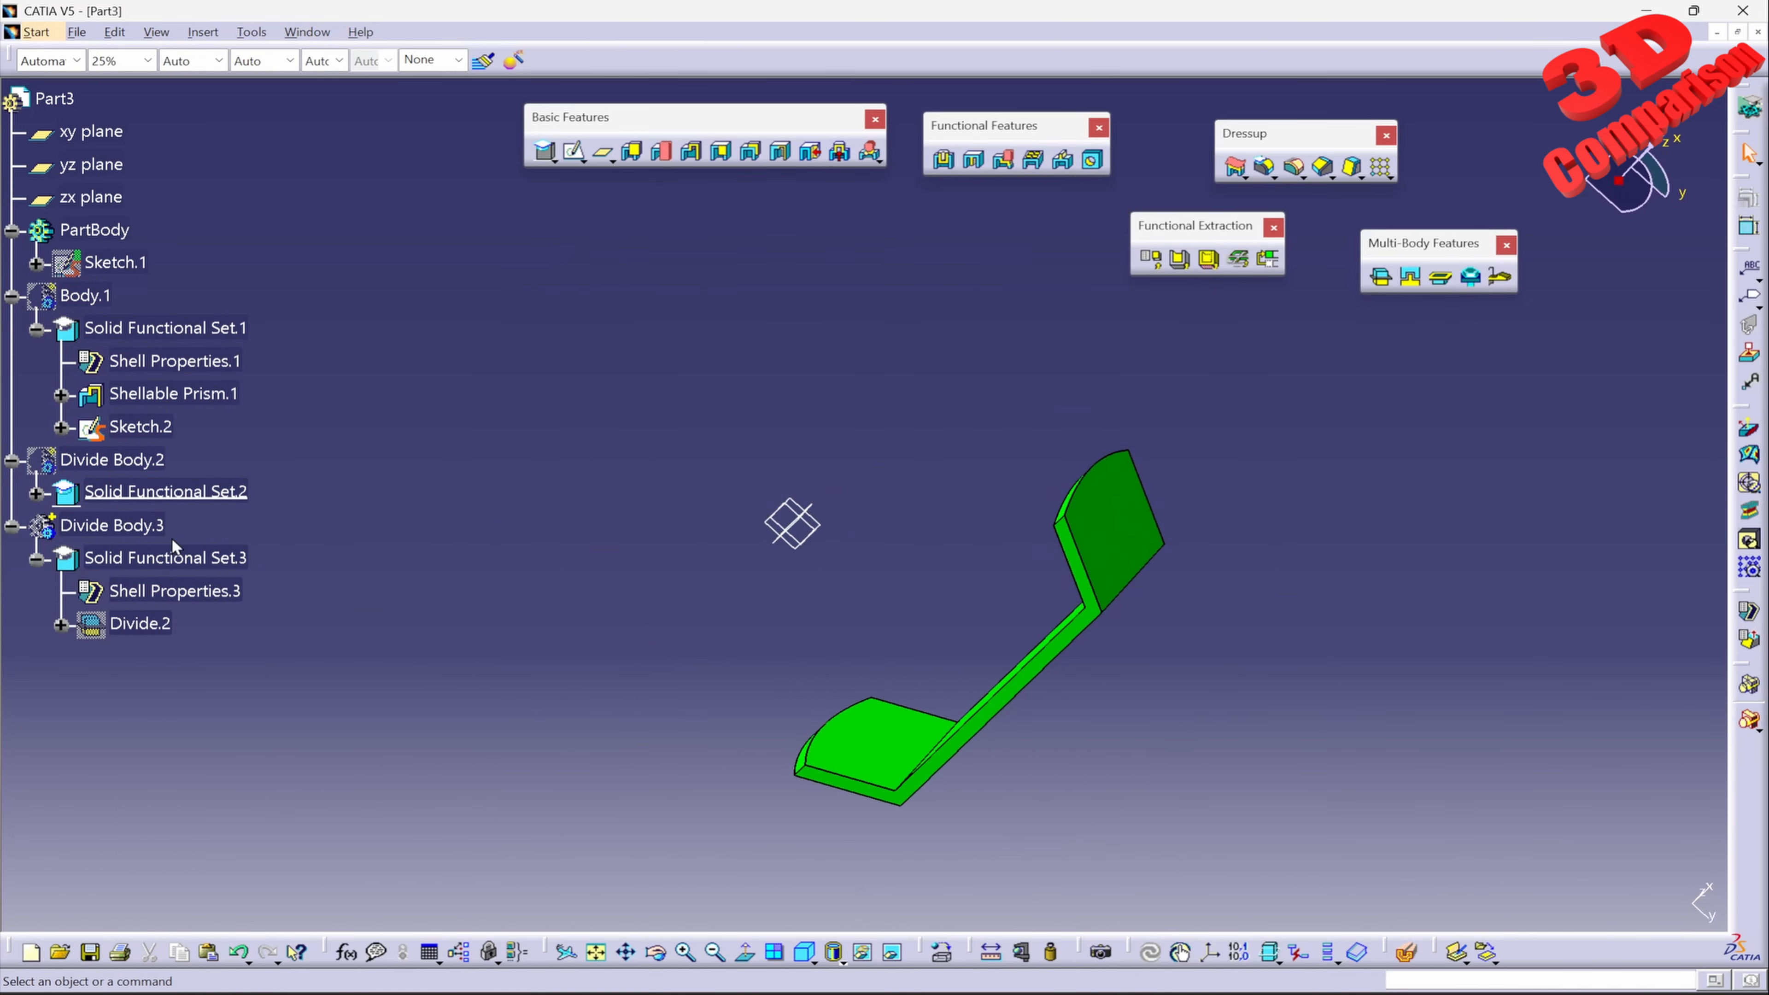
right_click(138, 450)
click(184, 531)
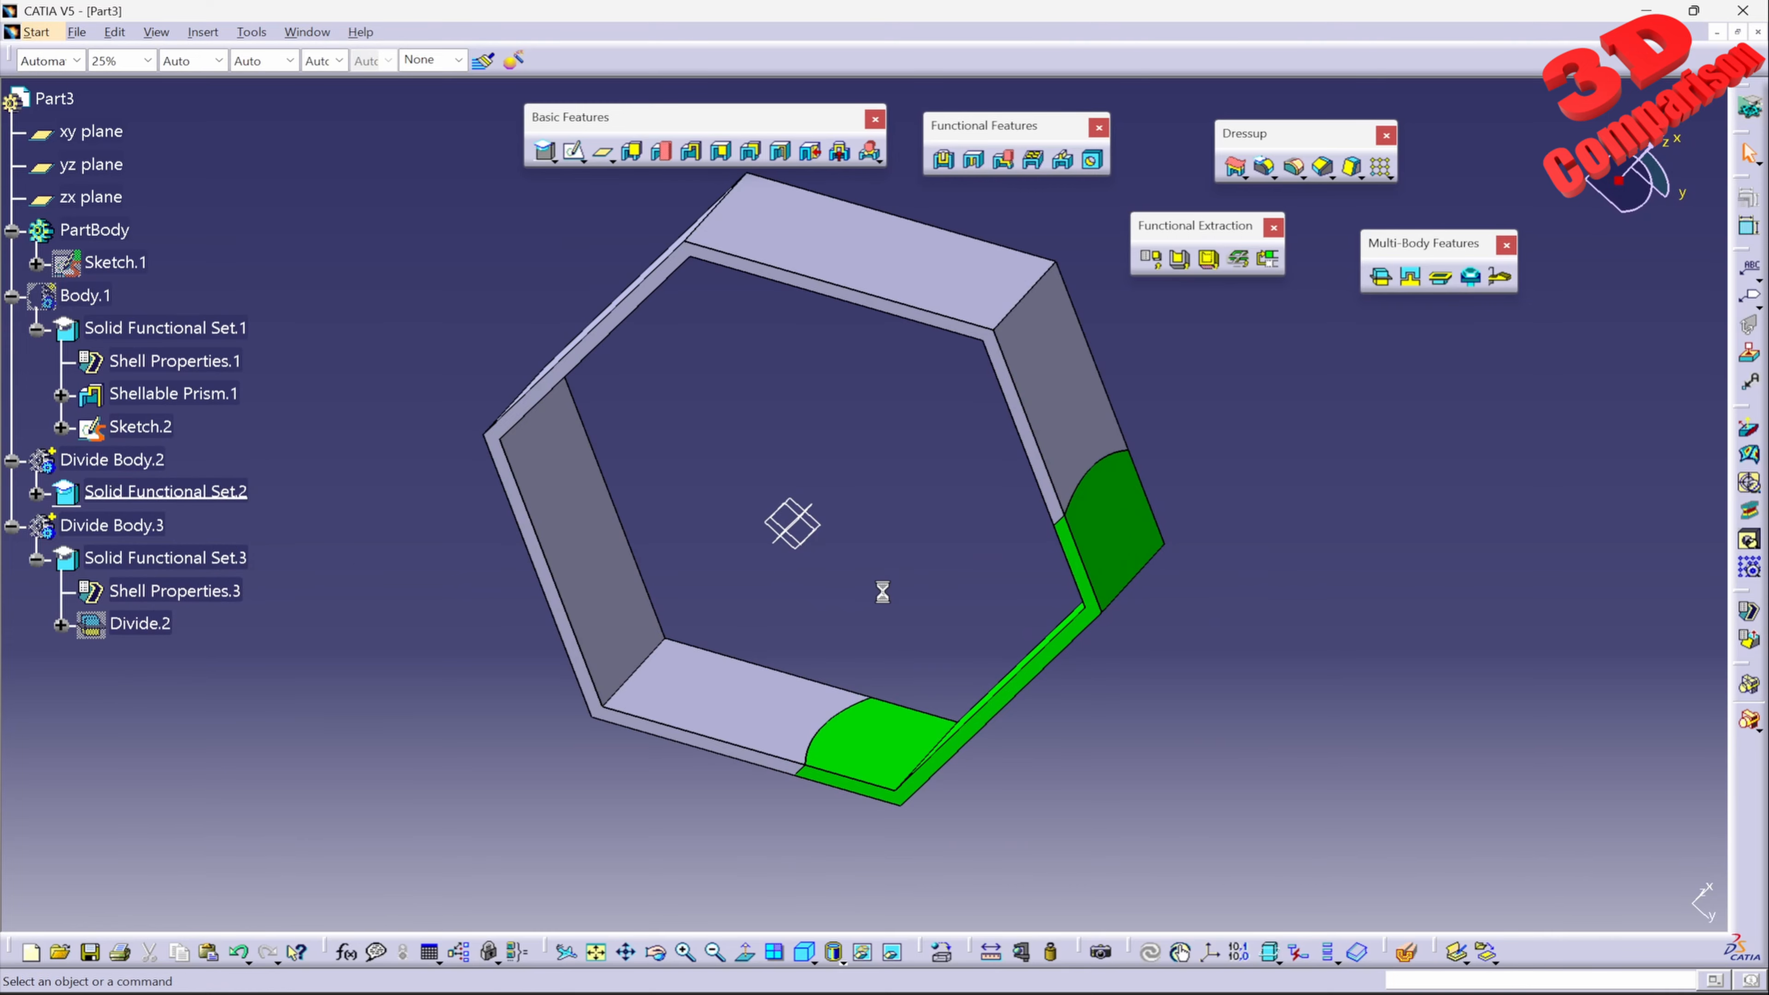
middle_drag(966, 623, 847, 561)
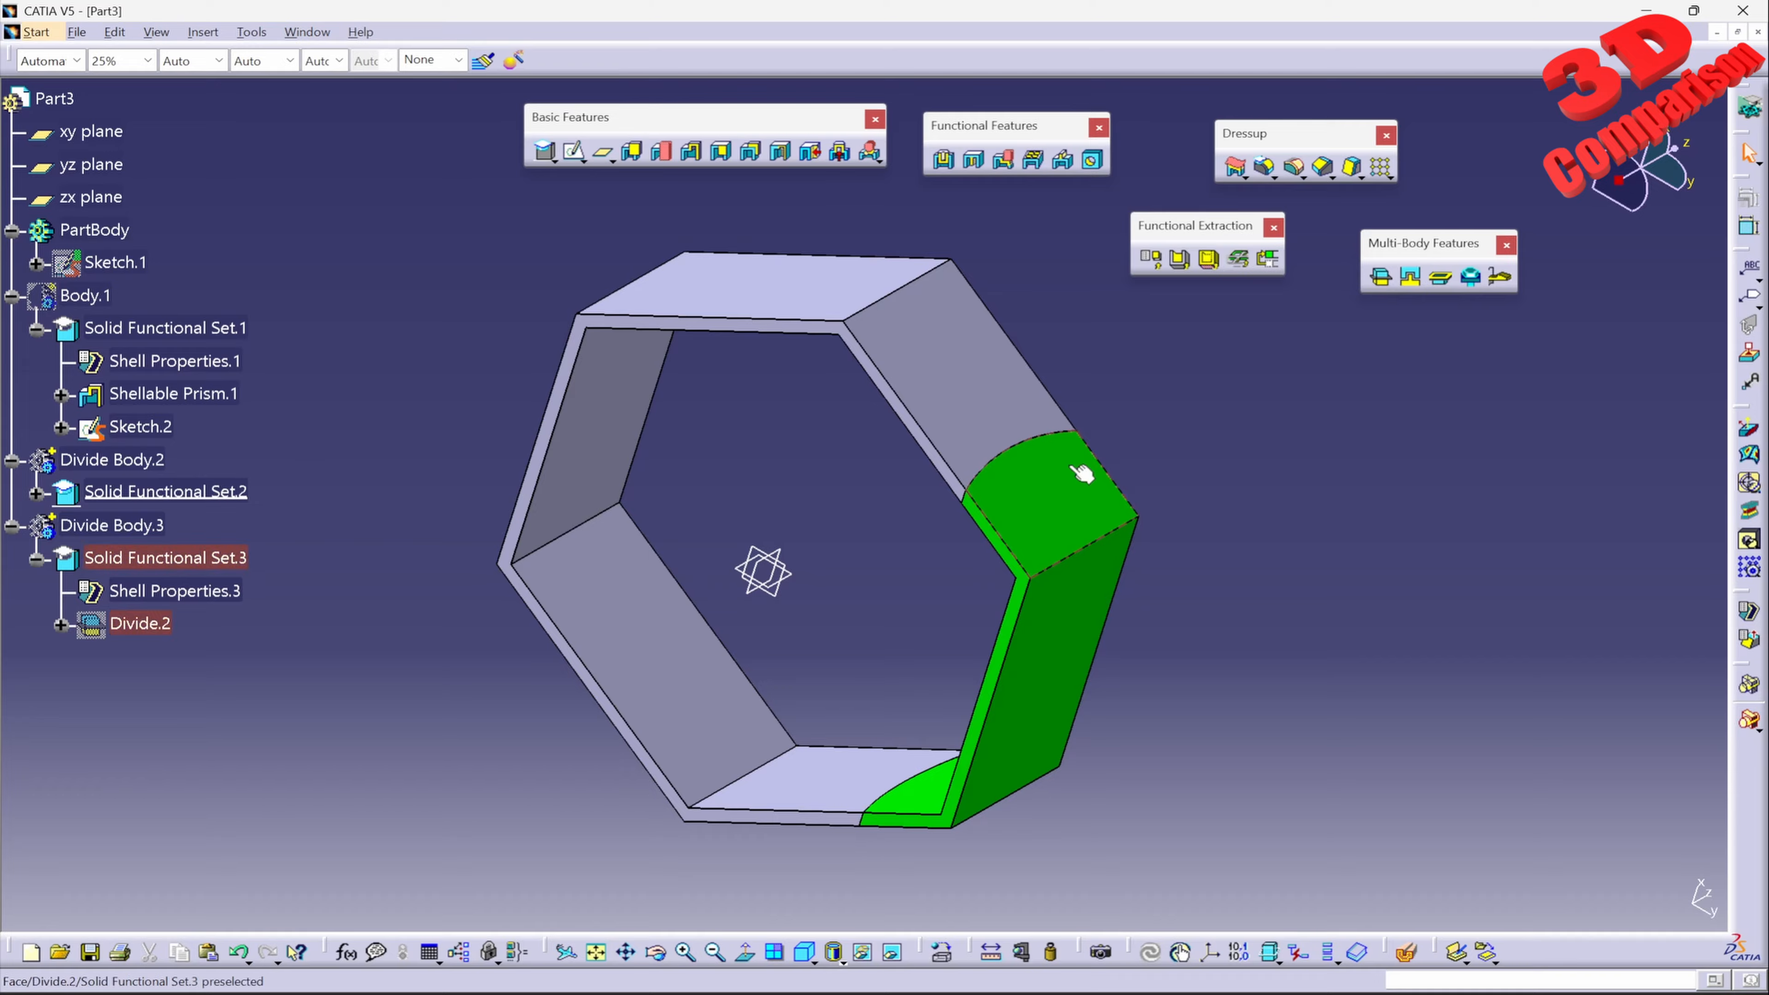
middle_drag(684, 613, 1039, 785)
middle_drag(1070, 613, 778, 884)
mouse_move(729, 907)
mouse_down()
mouse_move(490, 637)
mouse_move(168, 499)
mouse_move(32, 466)
mouse_move(17, 482)
mouse_move(39, 777)
mouse_move(83, 492)
mouse_move(1354, 485)
mouse_move(1620, 393)
mouse_move(1710, 443)
mouse_move(1106, 420)
mouse_move(1106, 318)
mouse_move(1634, 395)
mouse_move(1630, 416)
mouse_up()
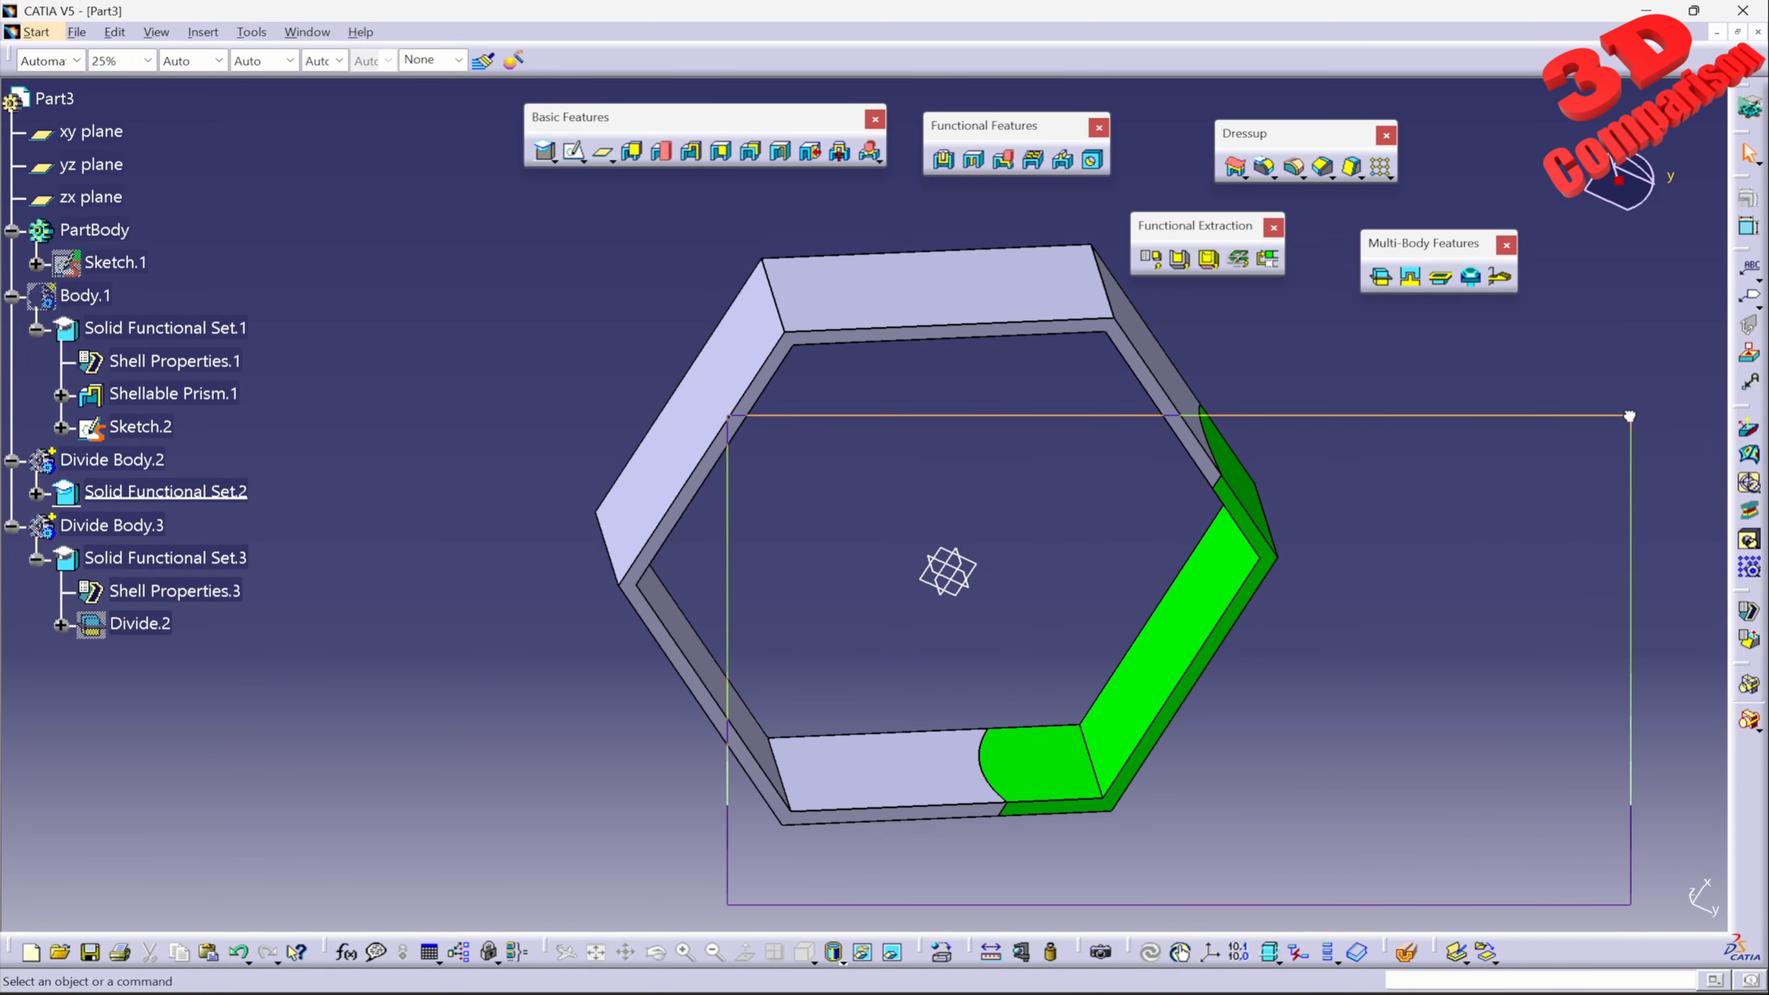